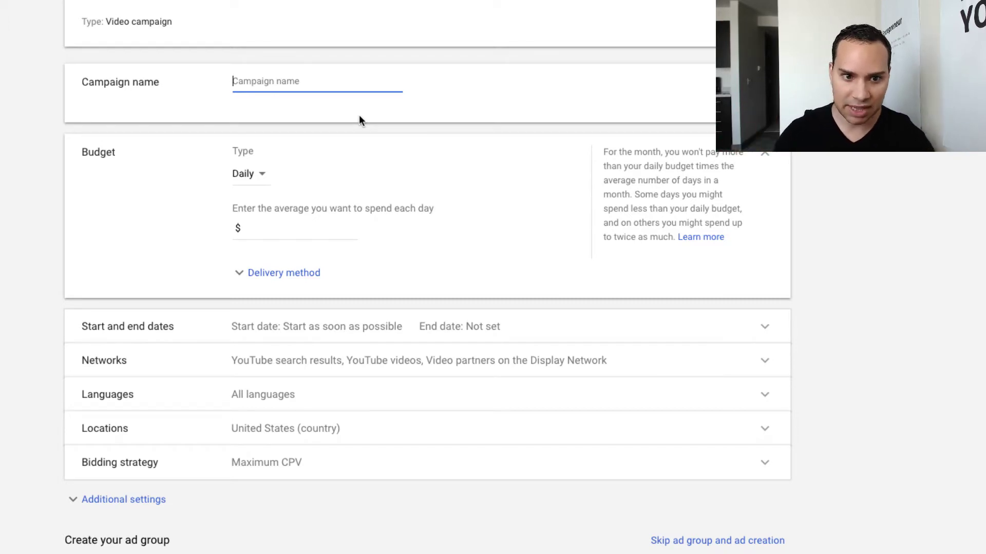
Review the daily budget settings and expand the delivery method options
scroll(414, 137, "down", 2)
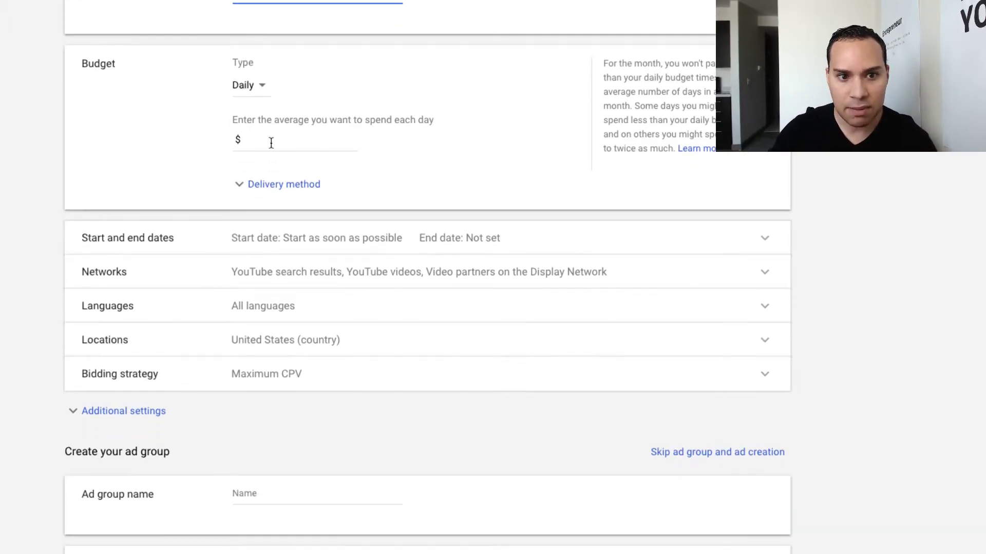
left_click(271, 143)
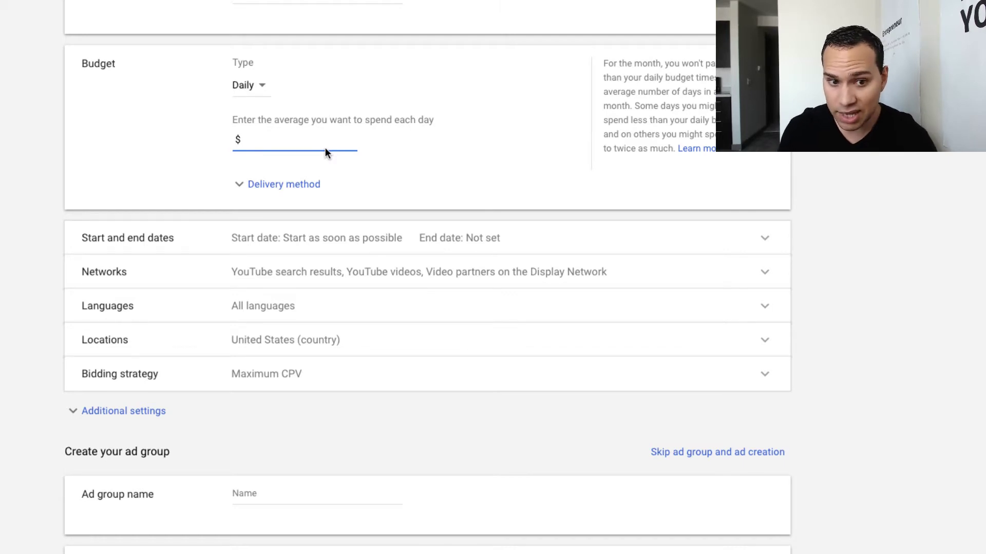
left_click(295, 186)
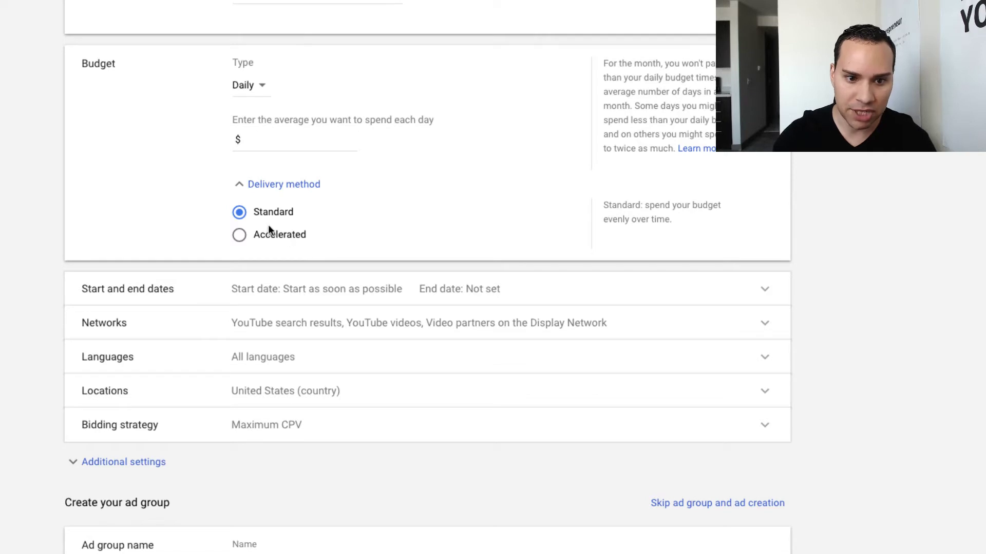
Review the campaign's start and end date options and collapse the section again
scroll(724, 244, "down", 3)
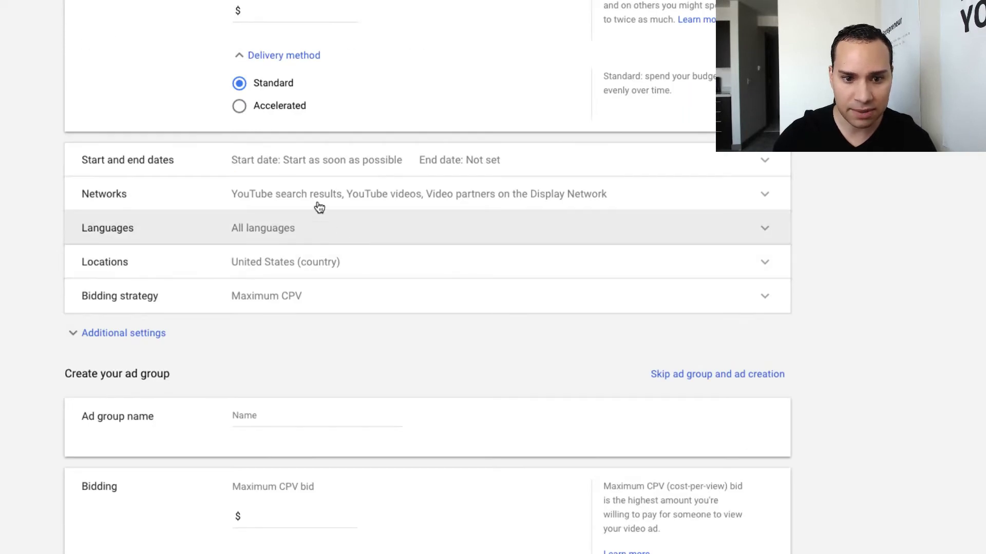
left_click(373, 162)
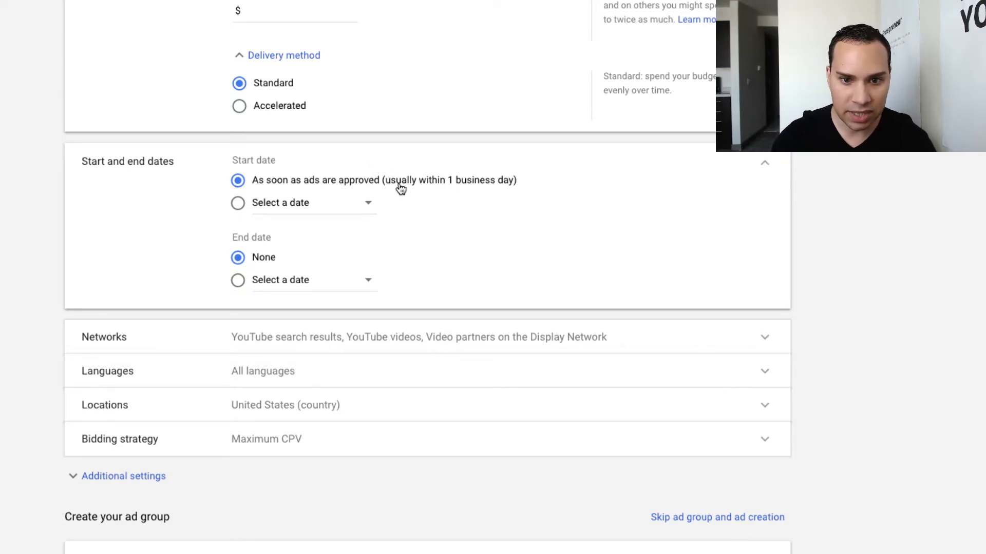
scroll(510, 206, "down", 6)
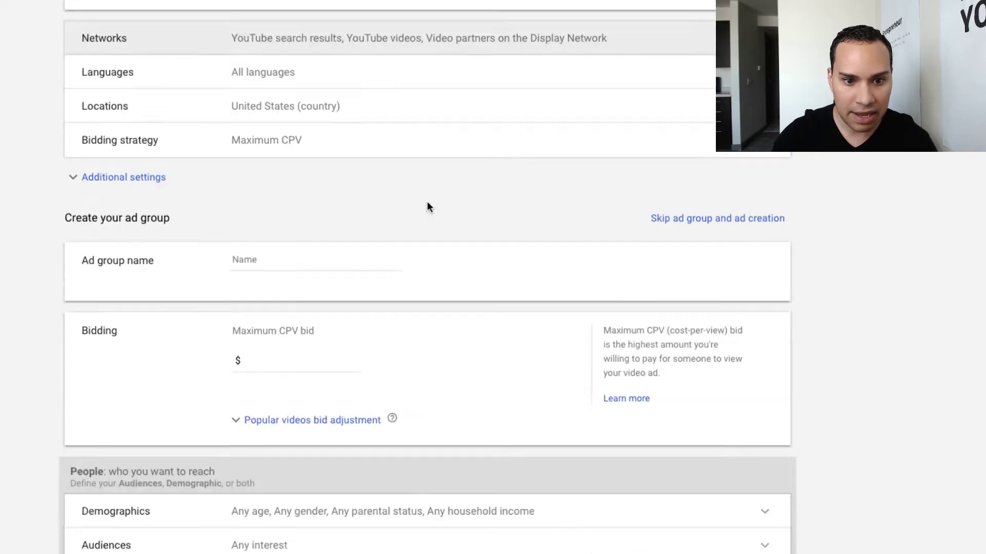
scroll(427, 205, "up", 5)
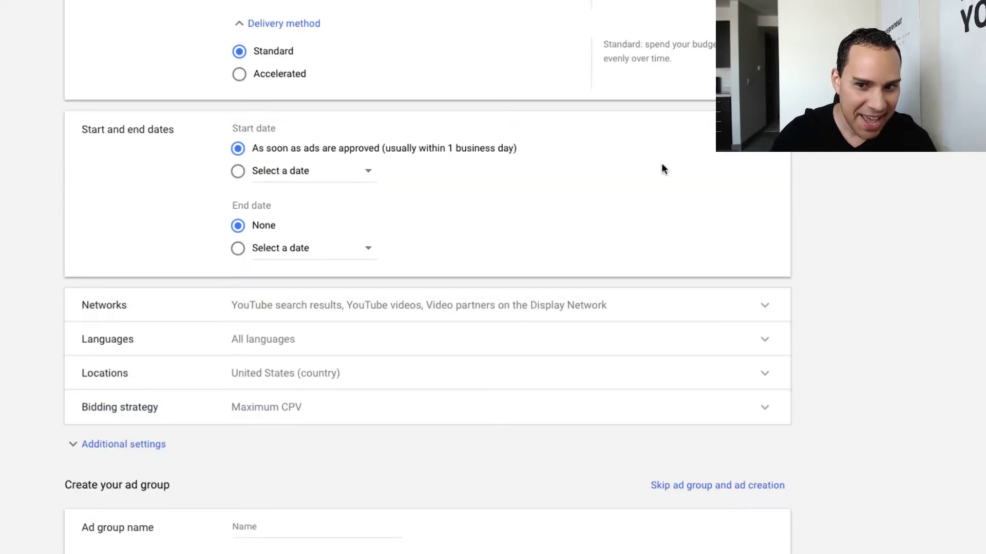
scroll(743, 179, "down", 1)
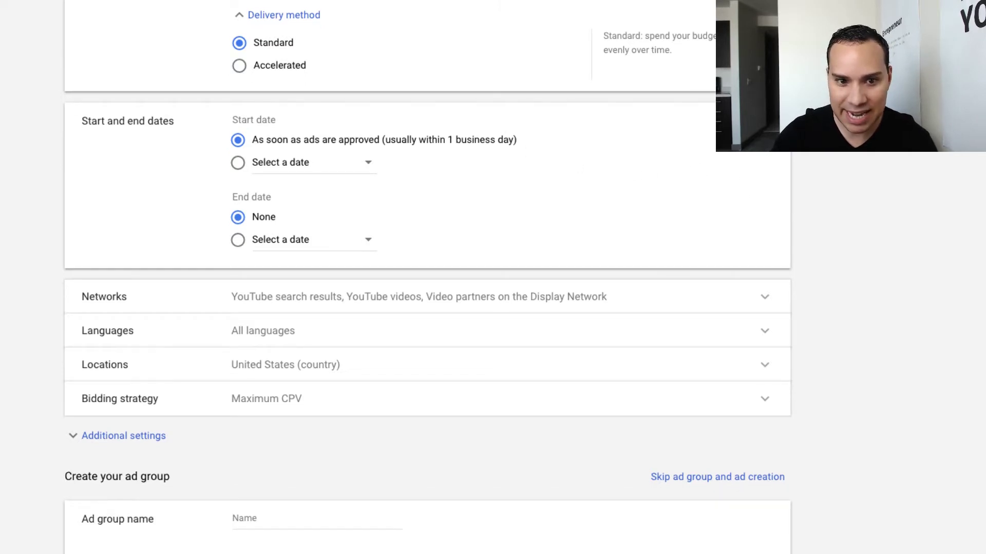
left_click(765, 120)
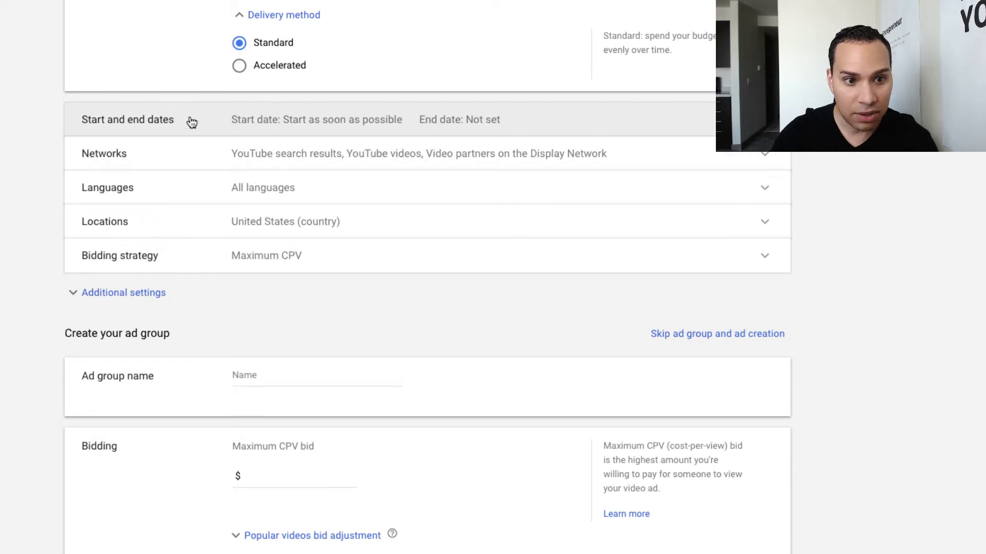
Exclude video partners on the Display Network from the campaign's networks
left_click(204, 161)
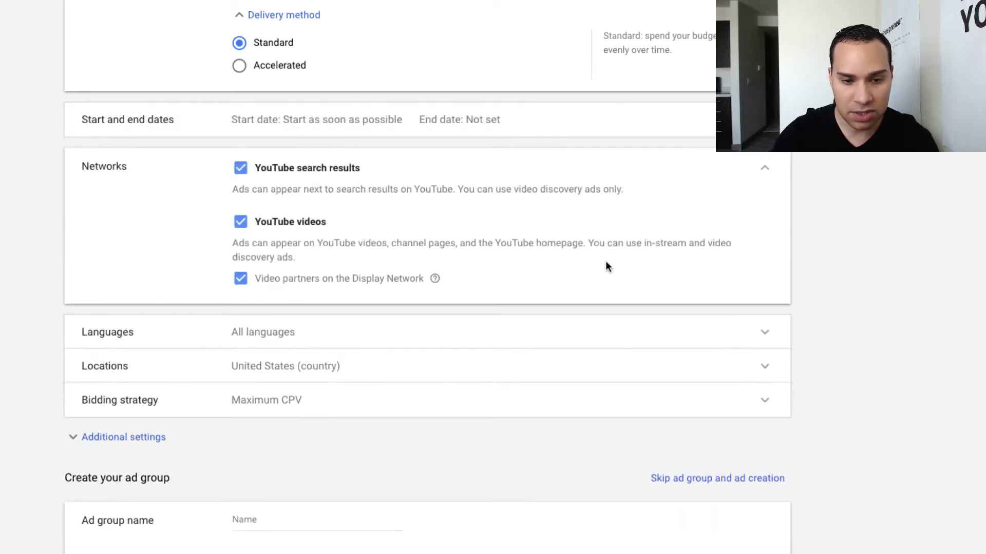
scroll(605, 262, "down", 1)
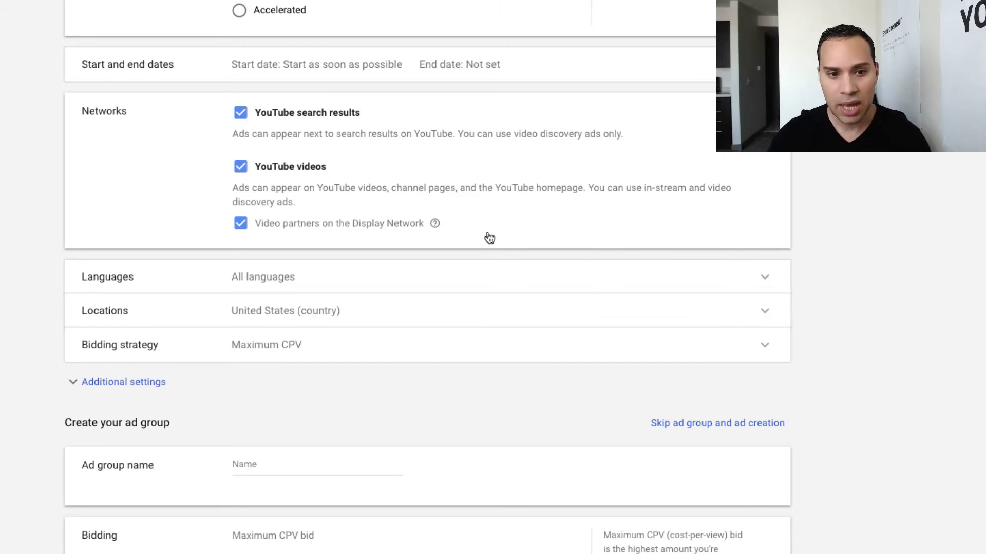
left_click(282, 224)
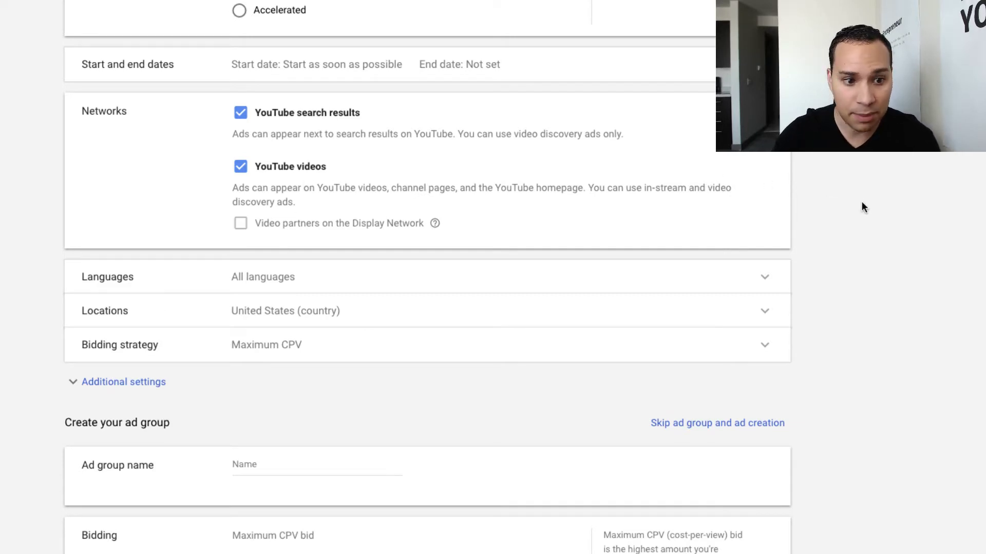
Expand the location targeting and bidding strategy sections and review their options
scroll(827, 192, "down", 1)
scroll(919, 260, "down", 2)
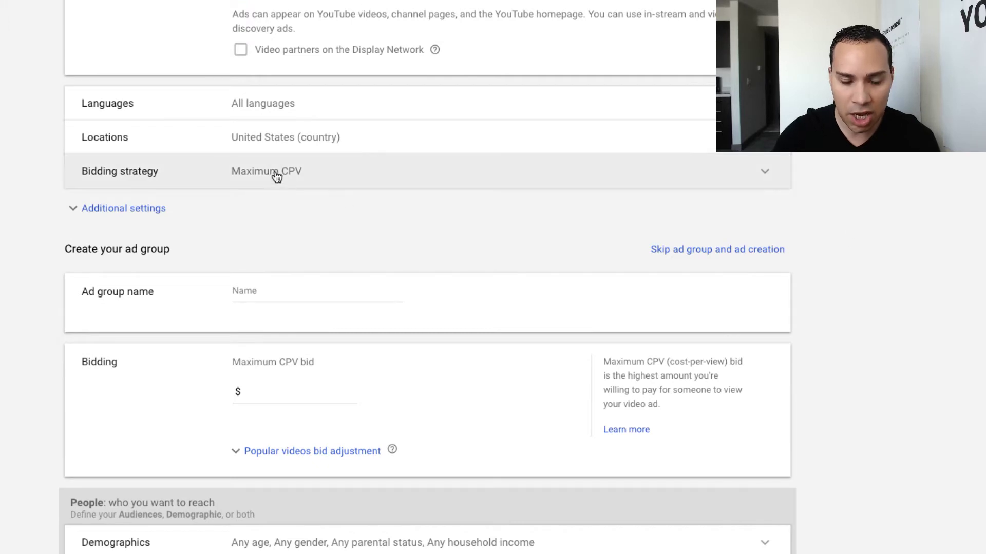
left_click(329, 138)
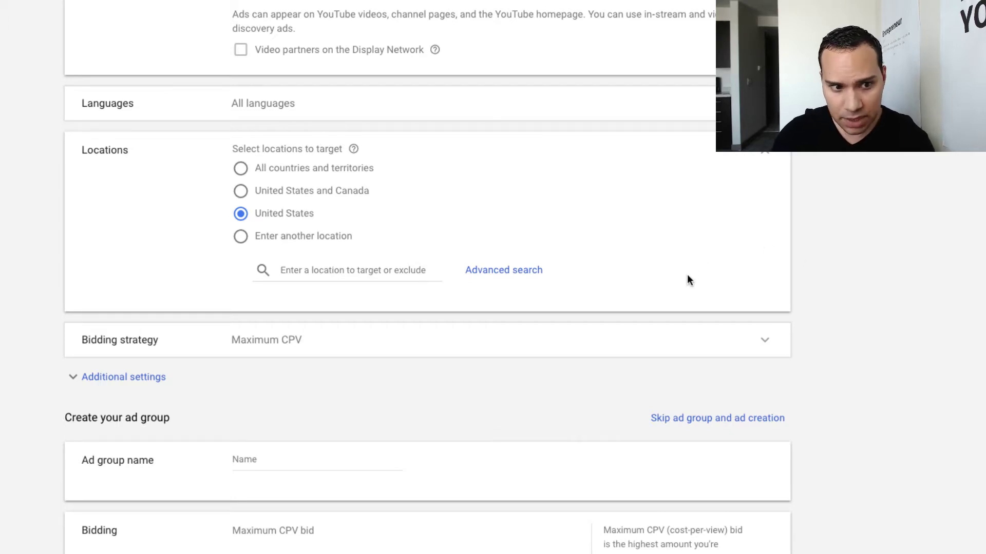
left_click(293, 347)
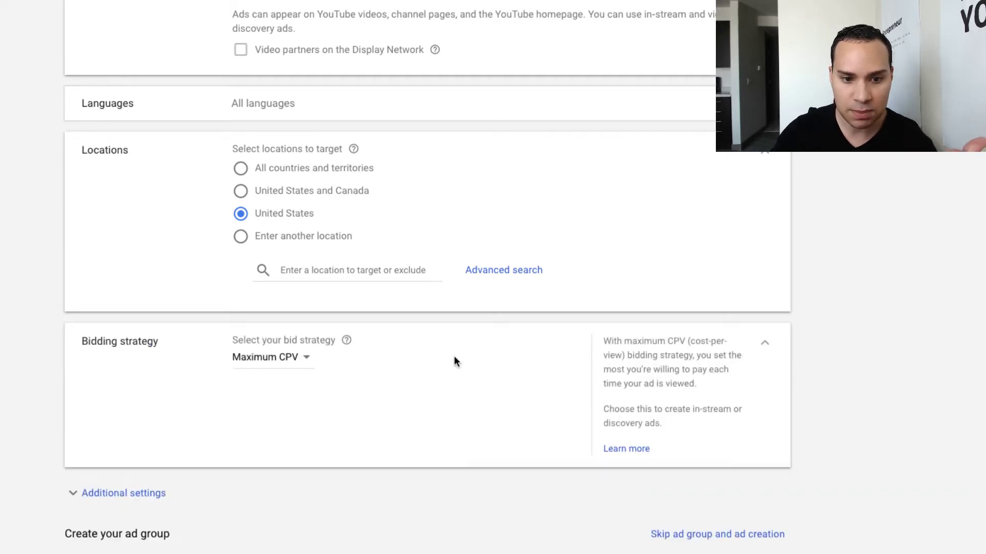
scroll(453, 361, "down", 3)
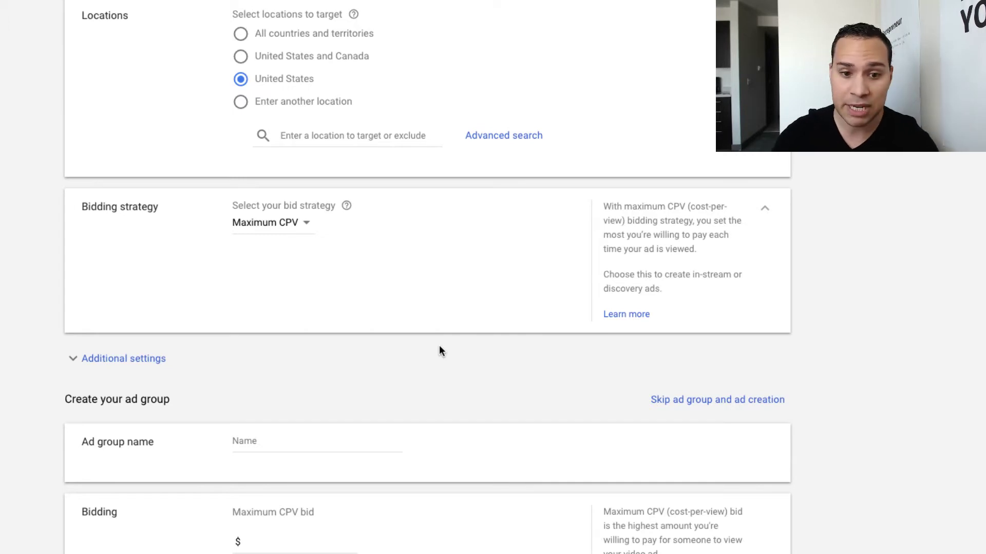
Show the additional campaign settings and review the frequency capping options for impressions and views
scroll(491, 296, "down", 3)
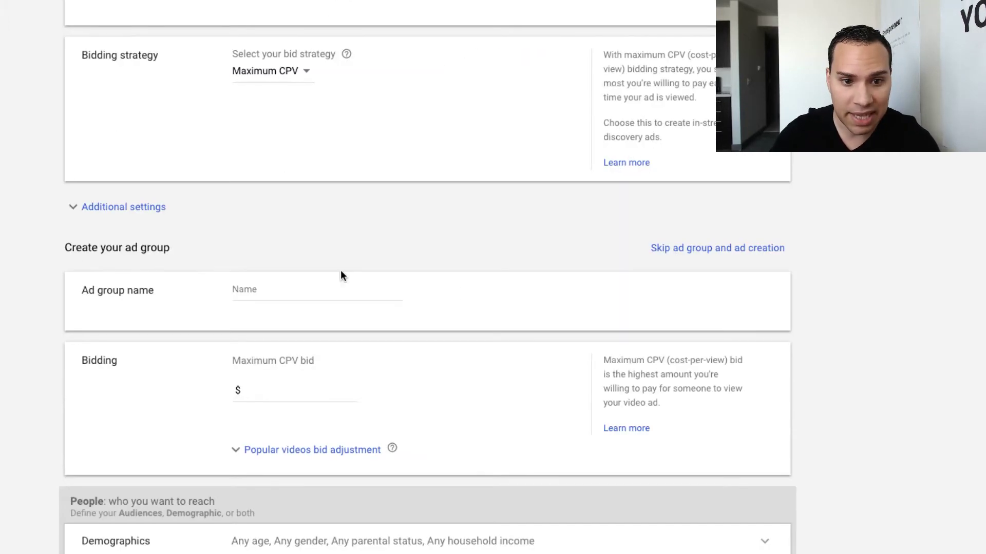
left_click(143, 208)
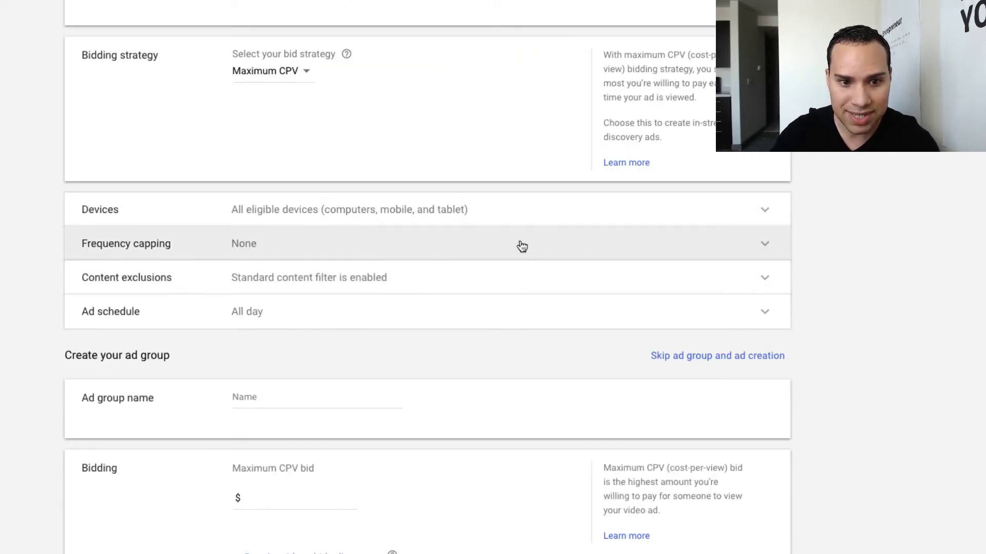
scroll(405, 229, "down", 1)
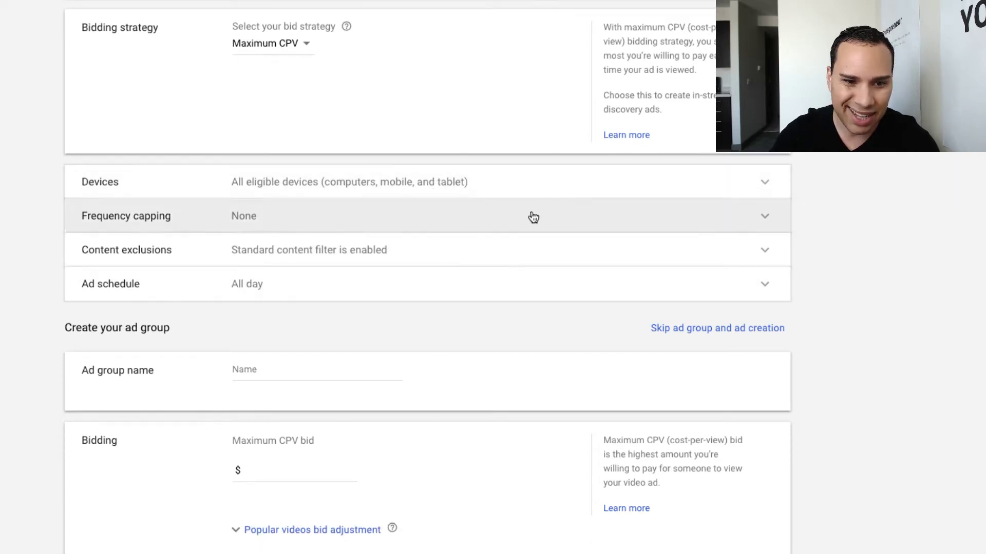
scroll(514, 221, "down", 1)
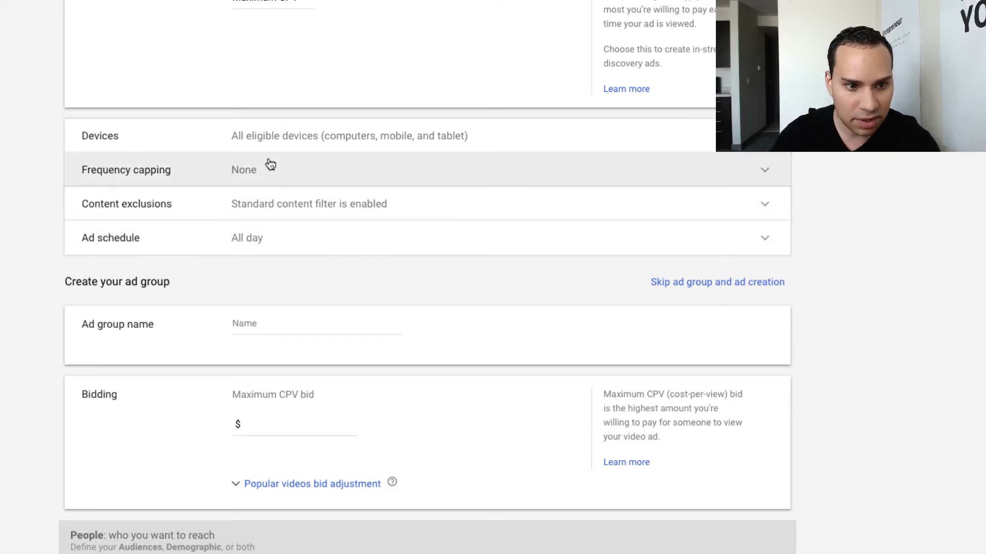
left_click(288, 169)
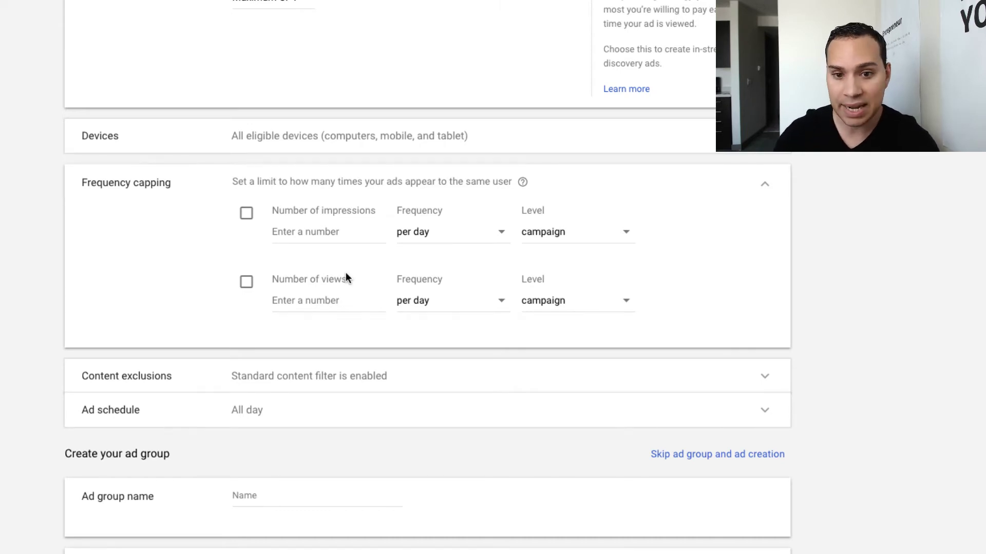
scroll(632, 281, "down", 1)
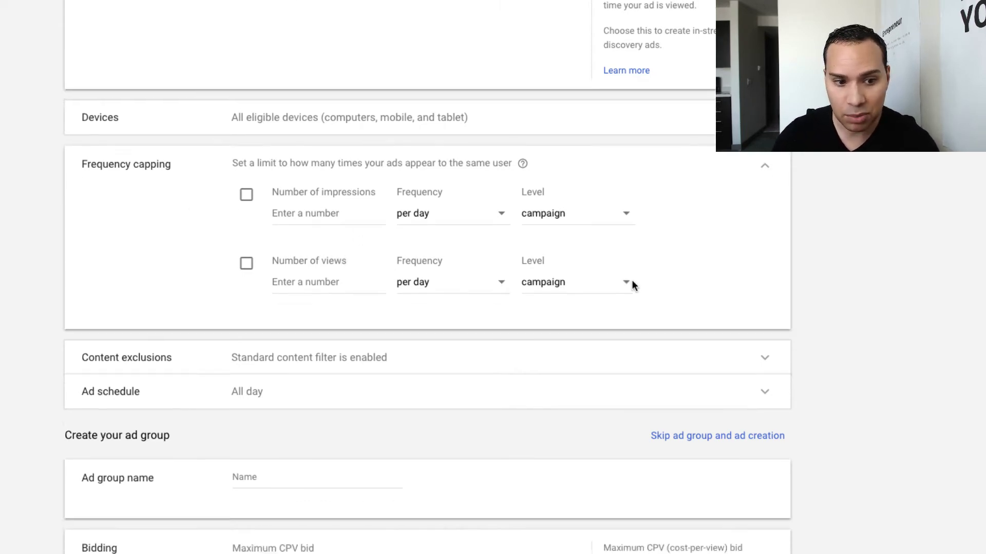
Review the content exclusions, collapse them, and check the ad schedule options
scroll(632, 282, "down", 2)
scroll(420, 272, "down", 2)
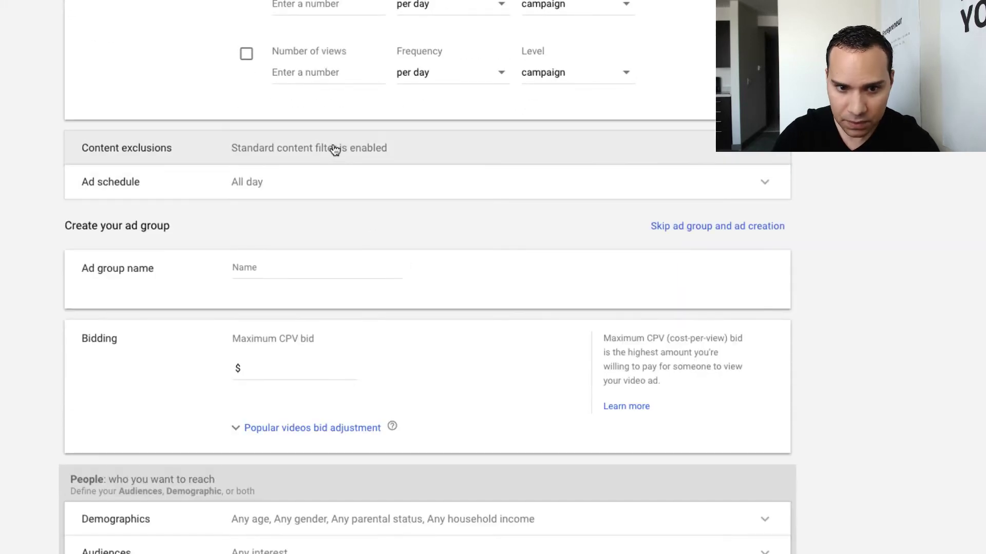
left_click(351, 157)
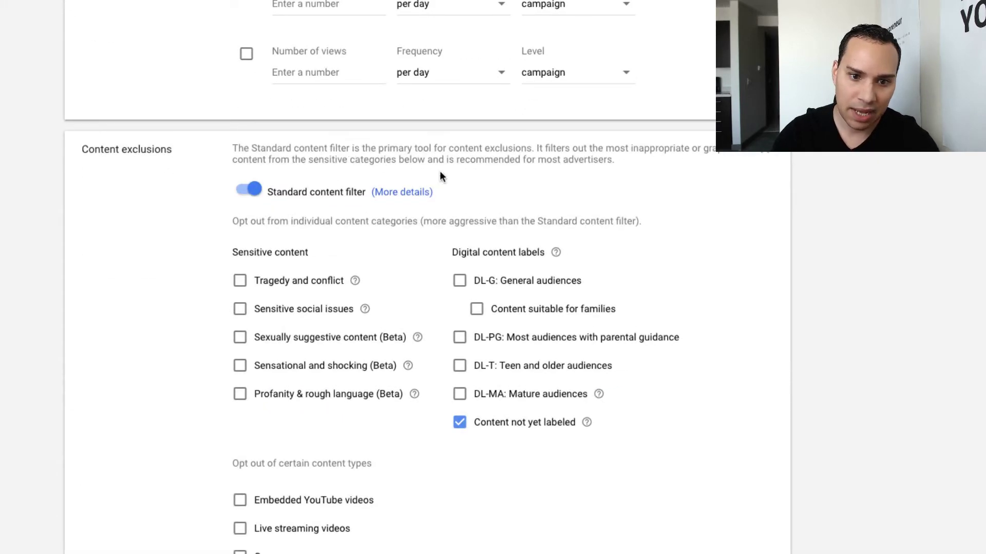
left_click(770, 159)
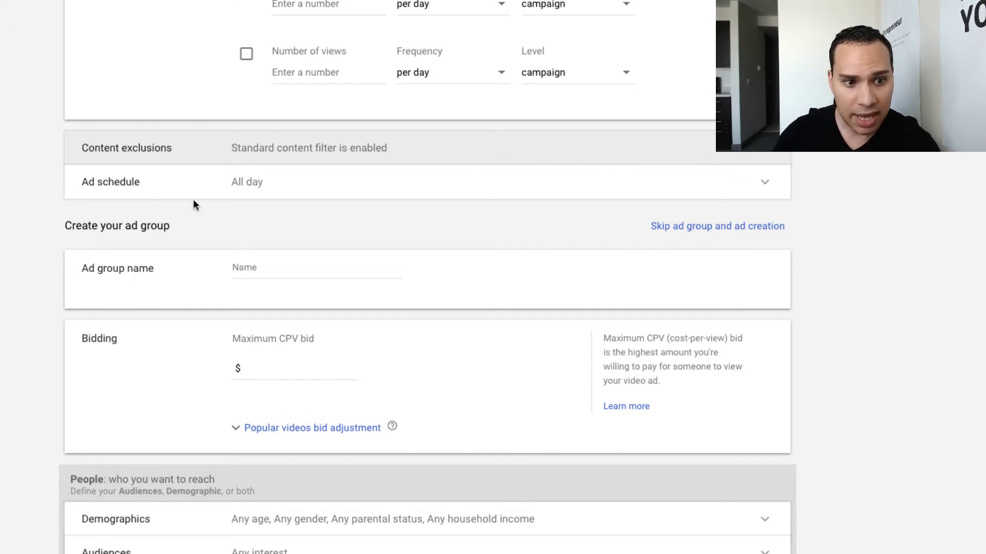
left_click(334, 190)
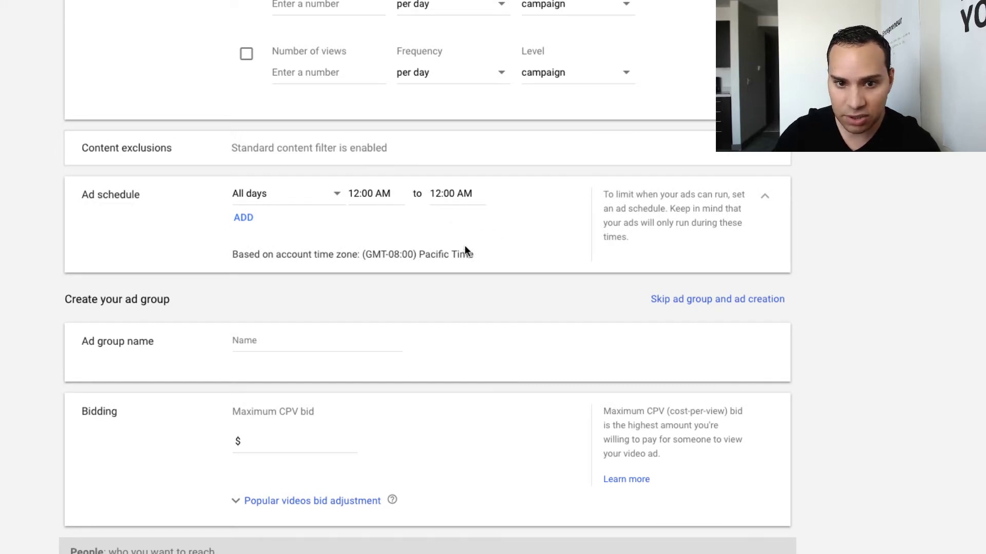
scroll(505, 246, "down", 2)
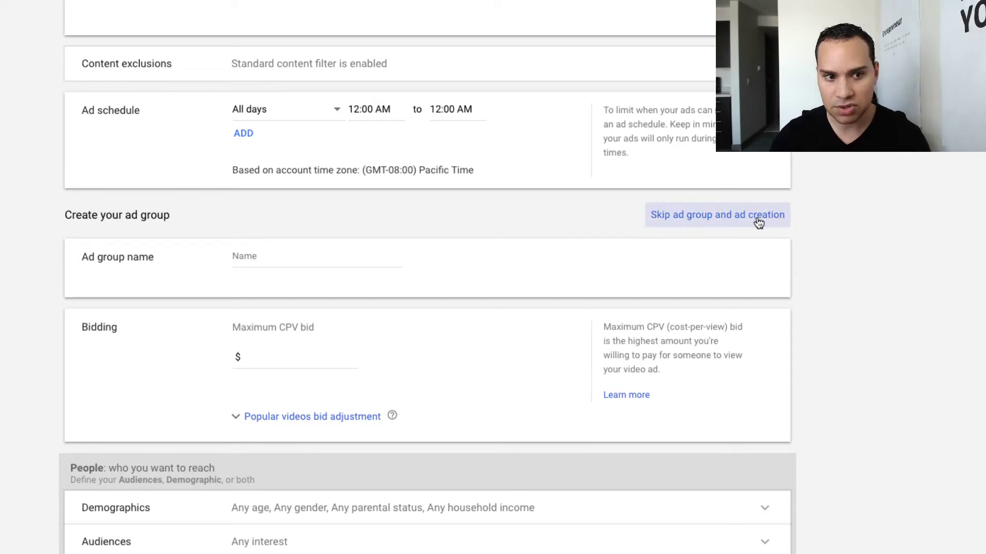
scroll(749, 216, "up", 1)
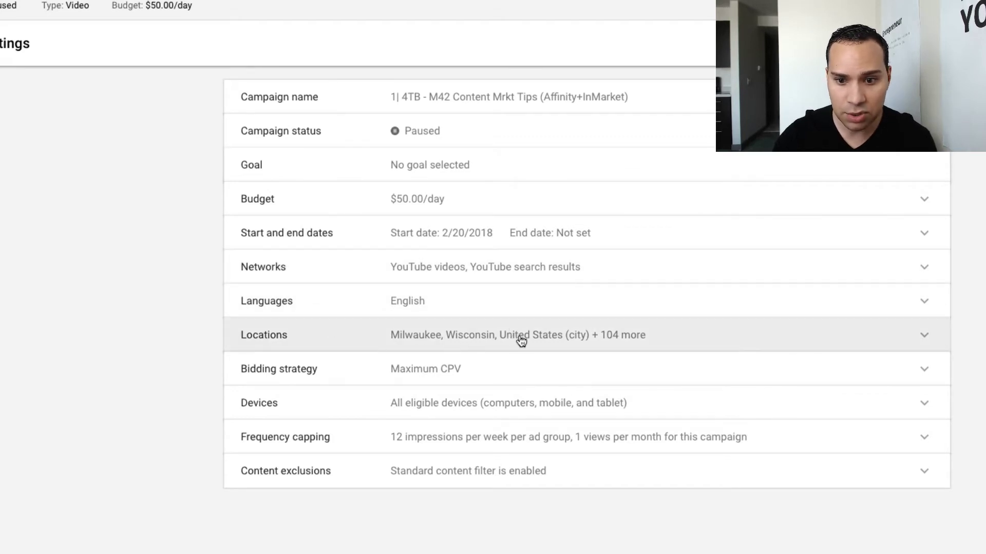
Examine the list of targeted cities and states in the existing M42 Content Mrkt Tips campaign's location settings
left_click(521, 336)
scroll(958, 369, "down", 5)
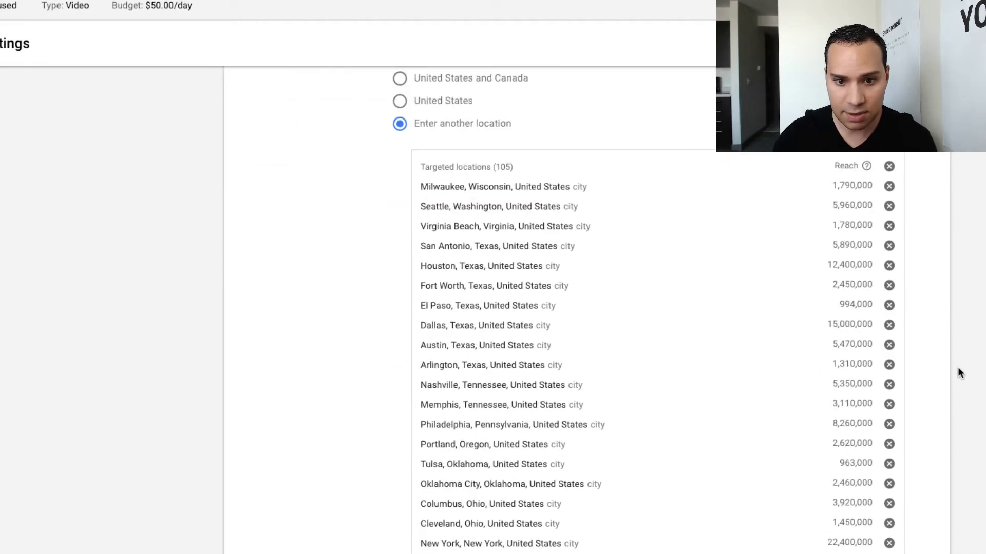
scroll(959, 368, "up", 2)
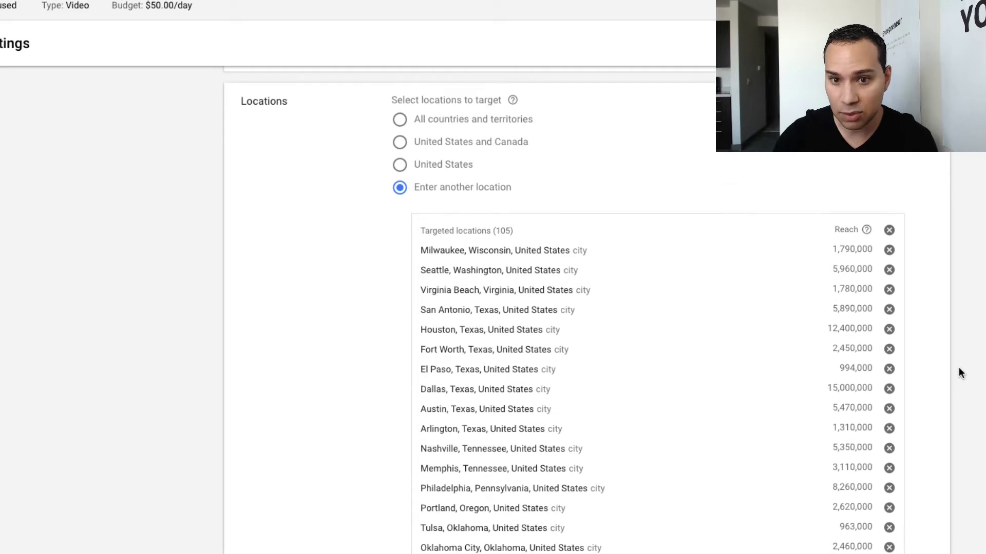
scroll(959, 368, "down", 1)
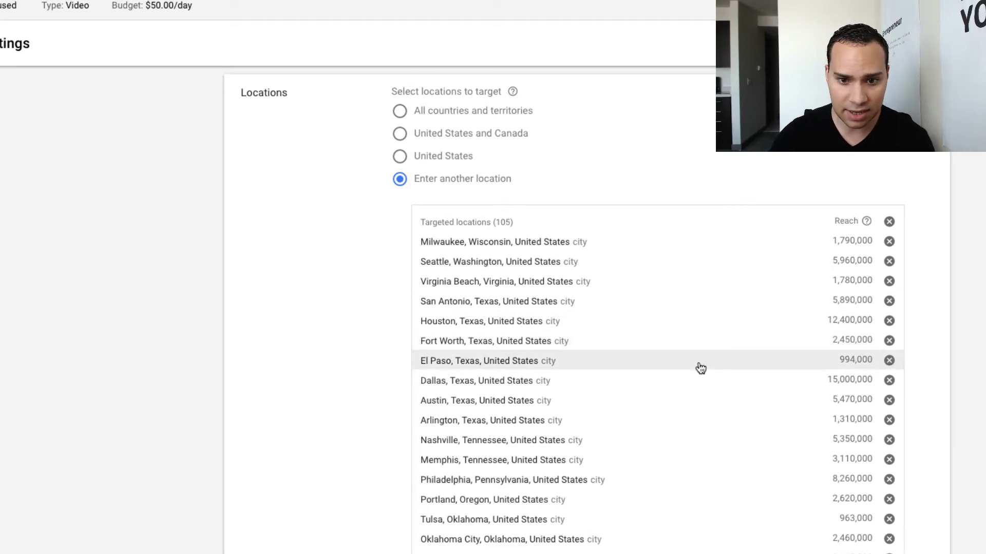
scroll(701, 368, "down", 15)
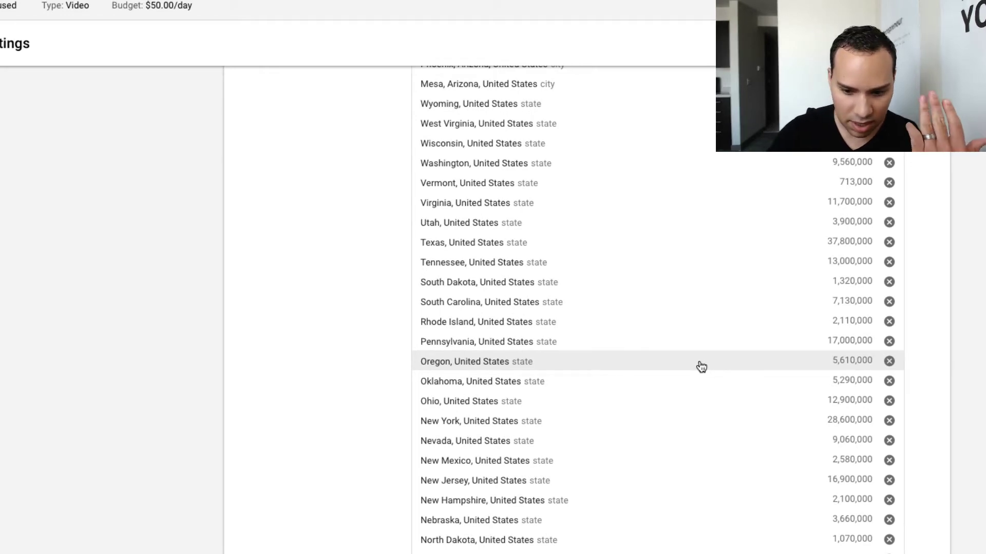
scroll(719, 370, "down", 8)
scroll(720, 370, "up", 8)
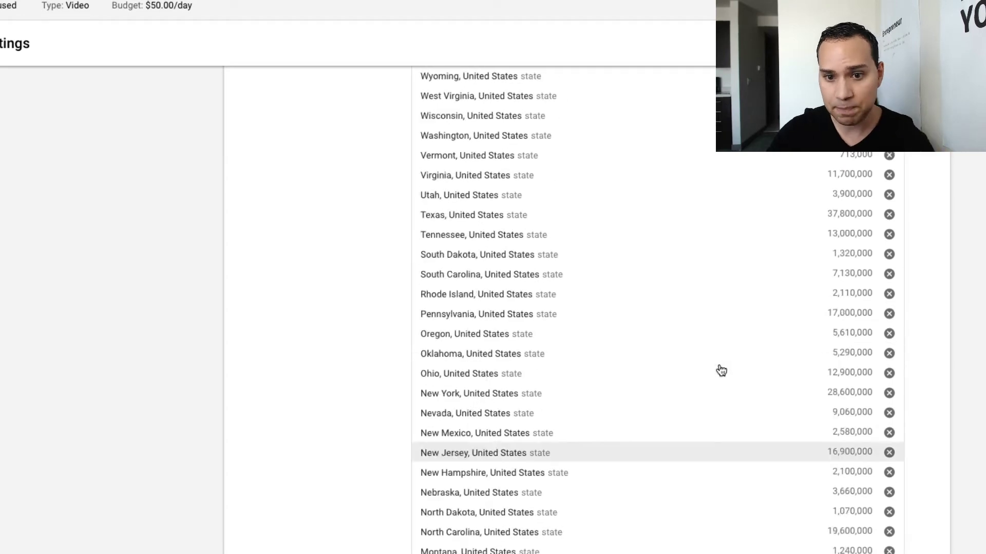
scroll(933, 352, "up", 15)
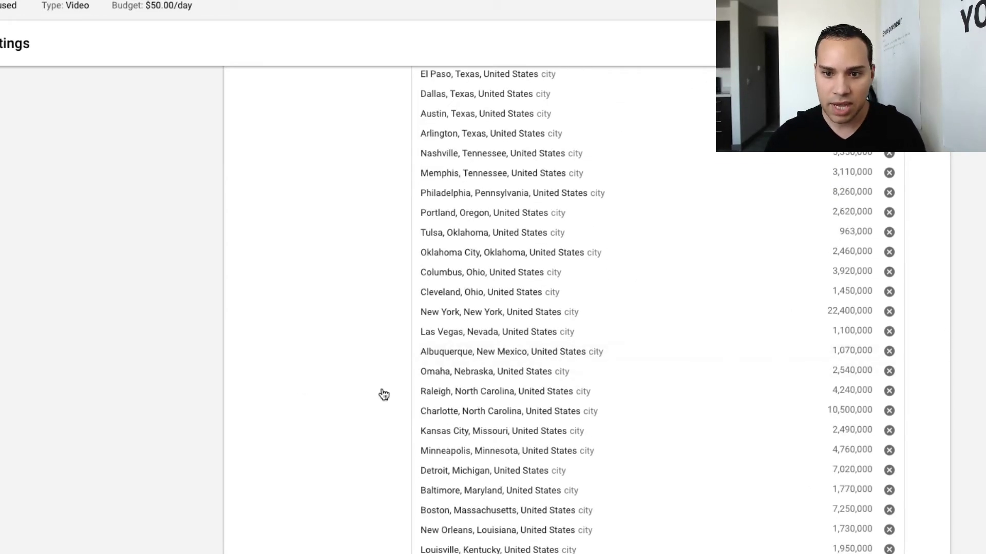
scroll(652, 402, "down", 13)
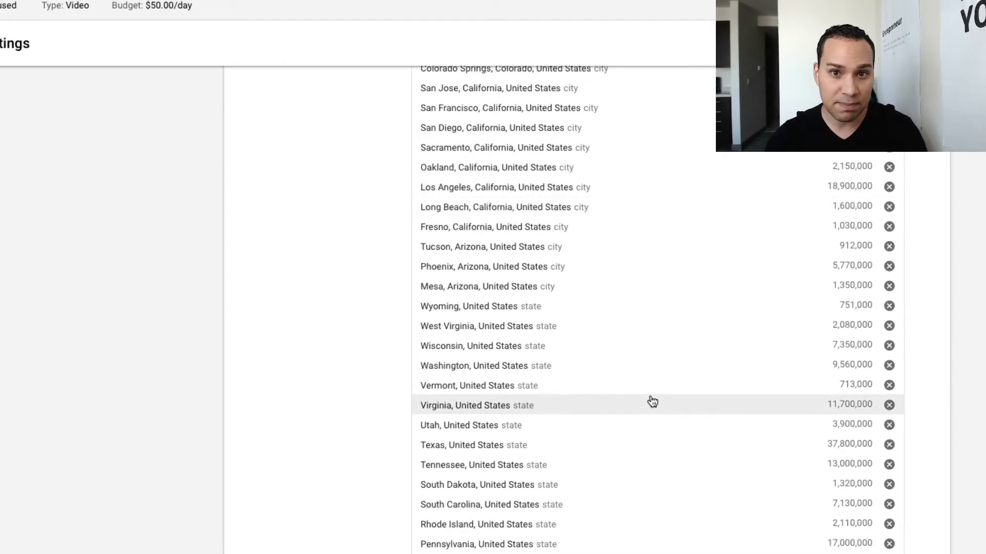
Look through the remaining targeted states in the existing campaign and examine its map of targeted locations
scroll(652, 402, "down", 1)
scroll(652, 402, "down", 5)
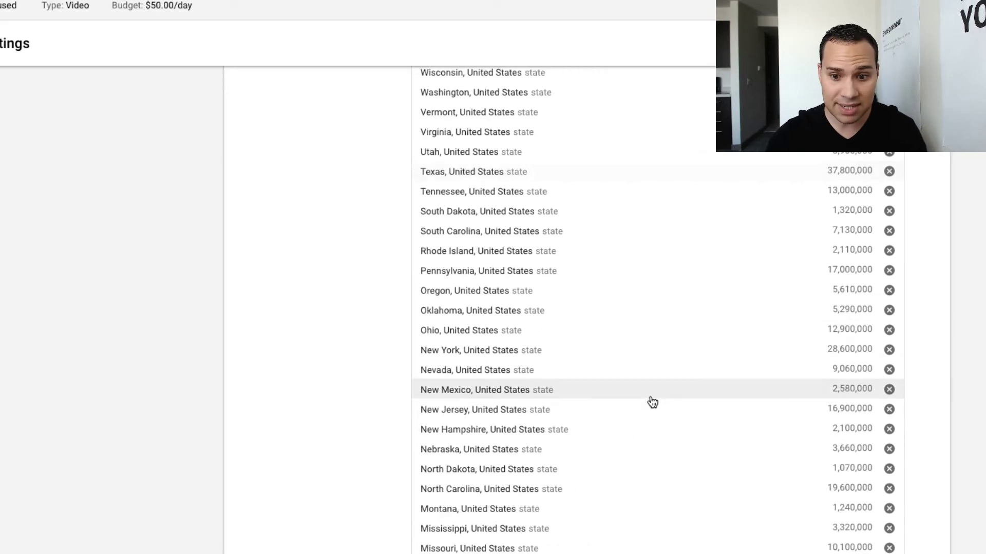
scroll(653, 400, "down", 6)
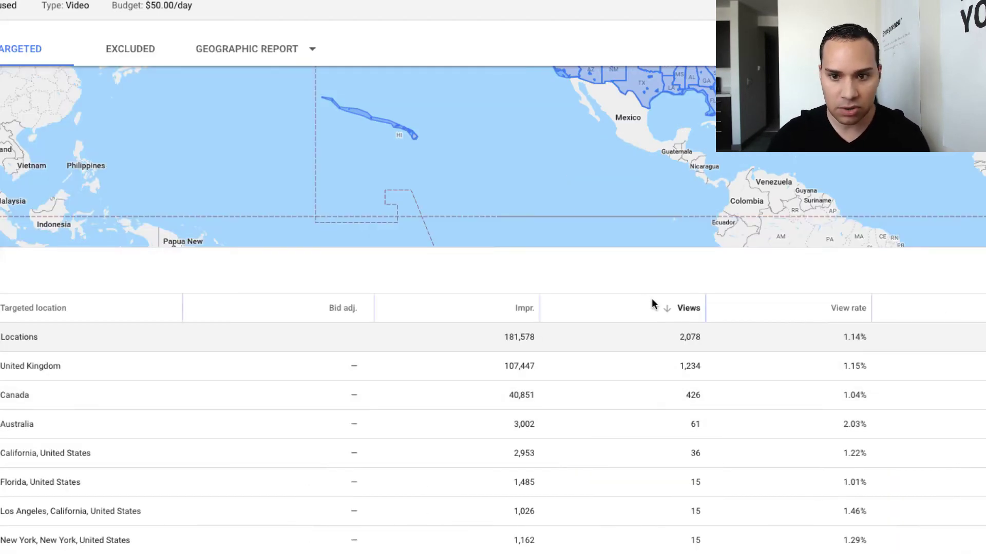
left_click_drag(583, 112, 453, 209)
left_click_drag(659, 137, 581, 152)
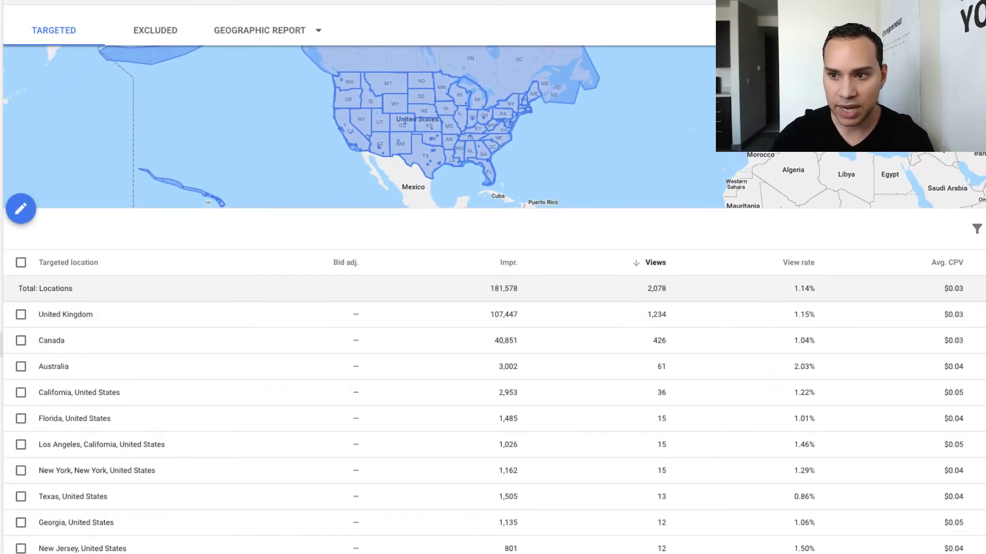
left_click_drag(736, 110, 675, 117)
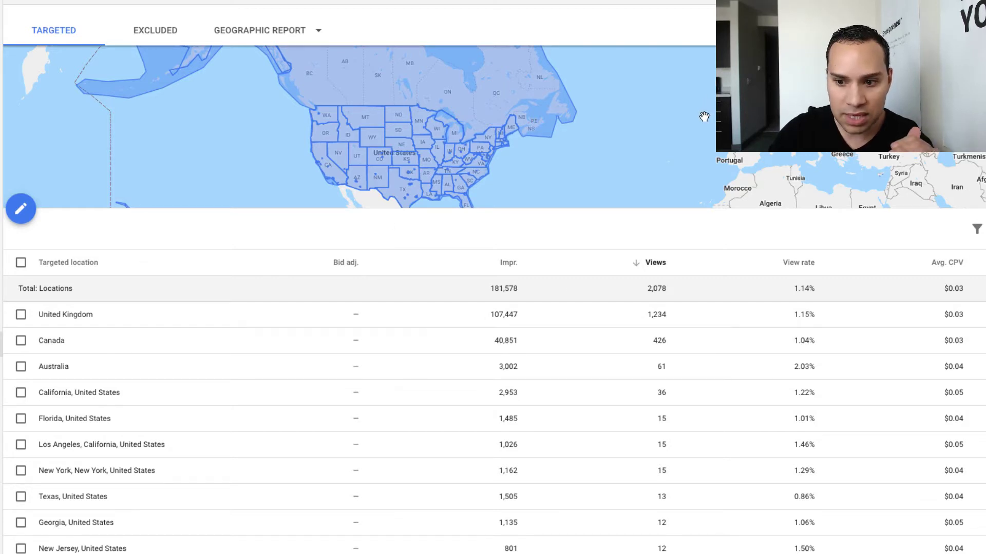
left_click_drag(704, 116, 700, 126)
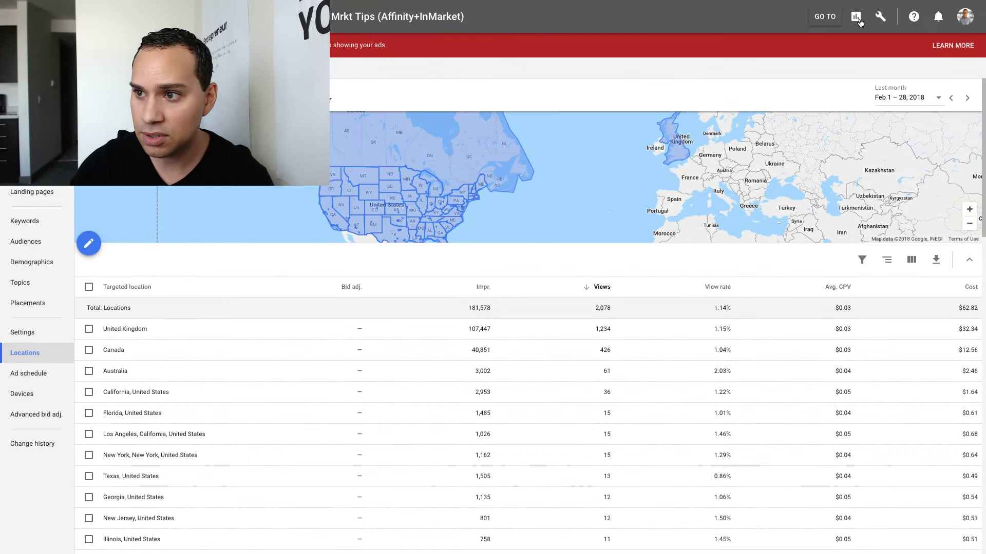
Check the available report types and compare impressions, views, view rate and average CPV across the targeted locations
left_click(859, 21)
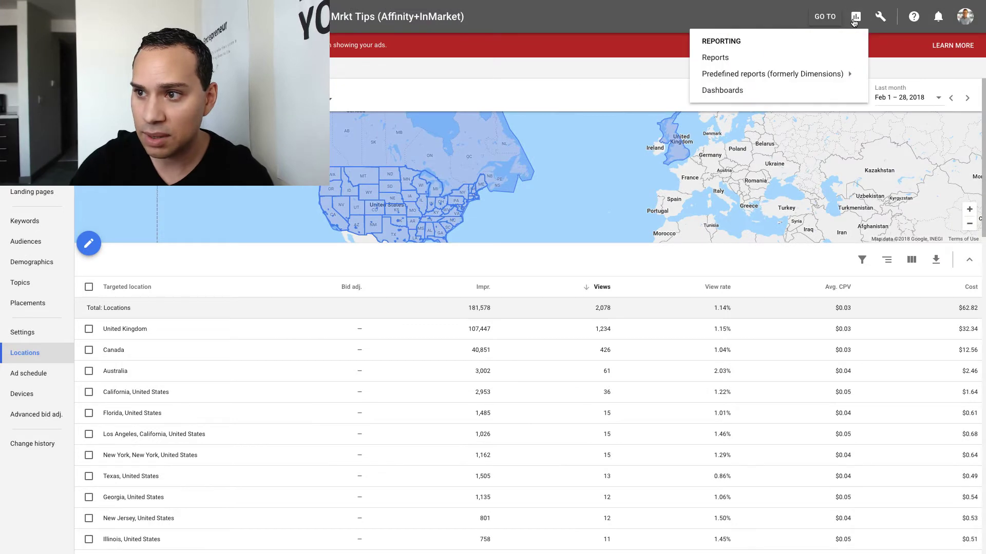
left_click(611, 26)
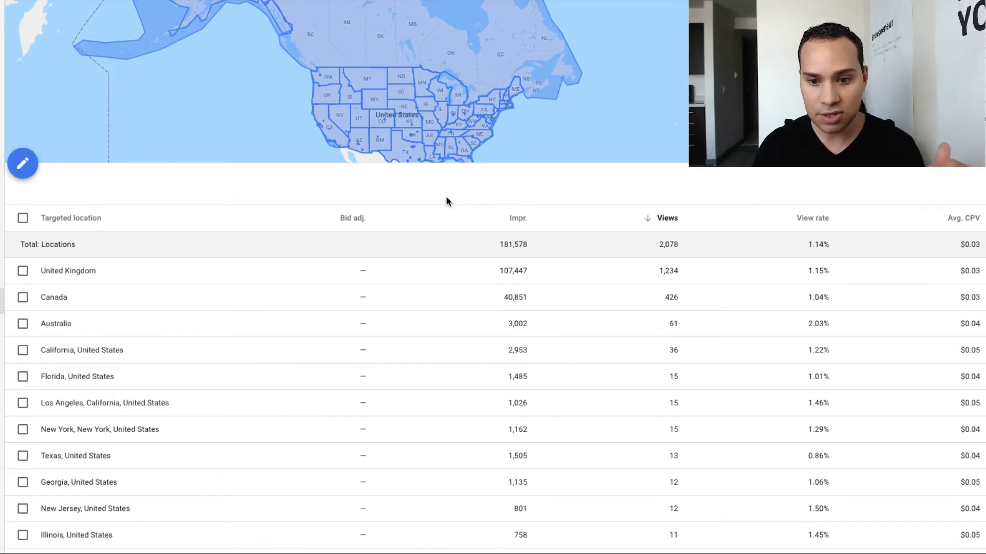
scroll(509, 444, "down", 6)
scroll(508, 439, "down", 17)
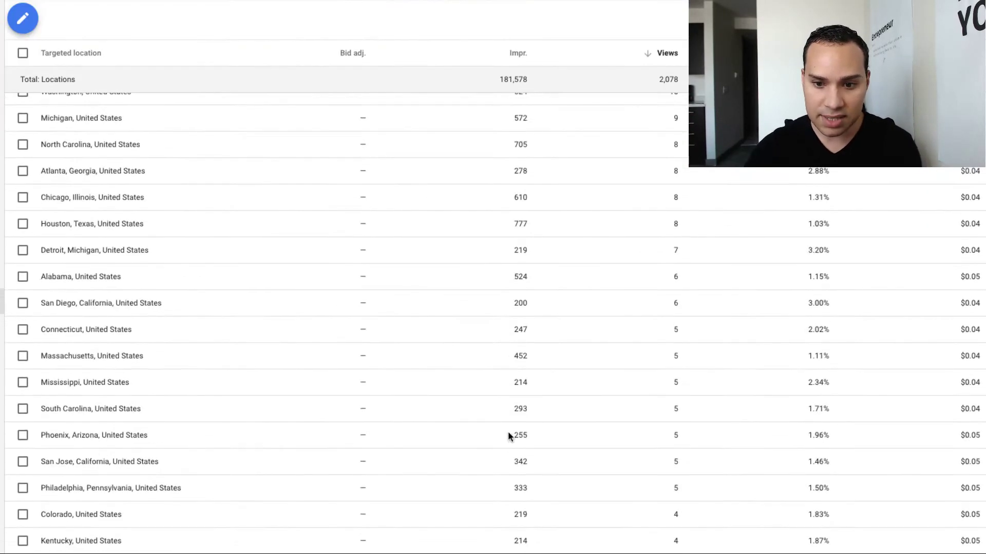
scroll(513, 238, "up", 18)
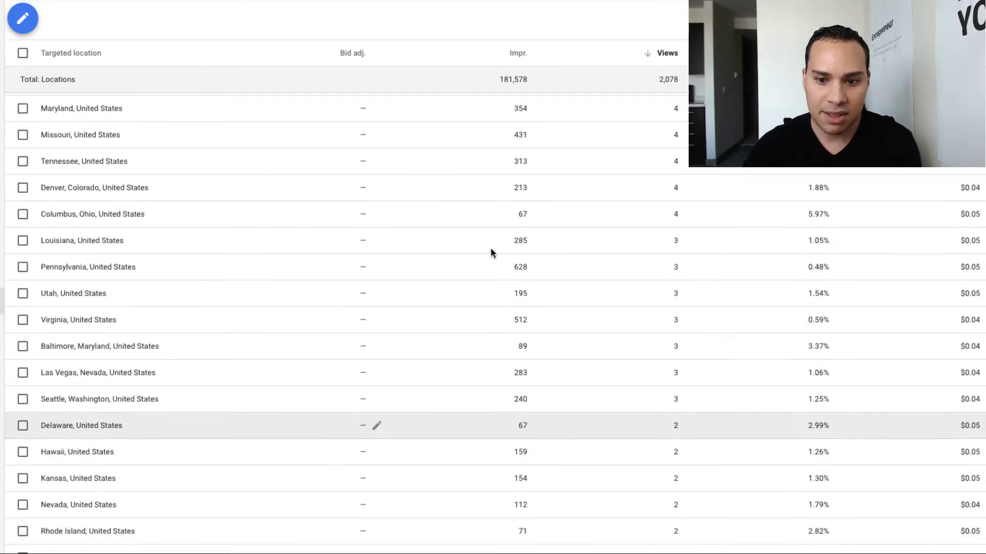
scroll(477, 273, "up", 4)
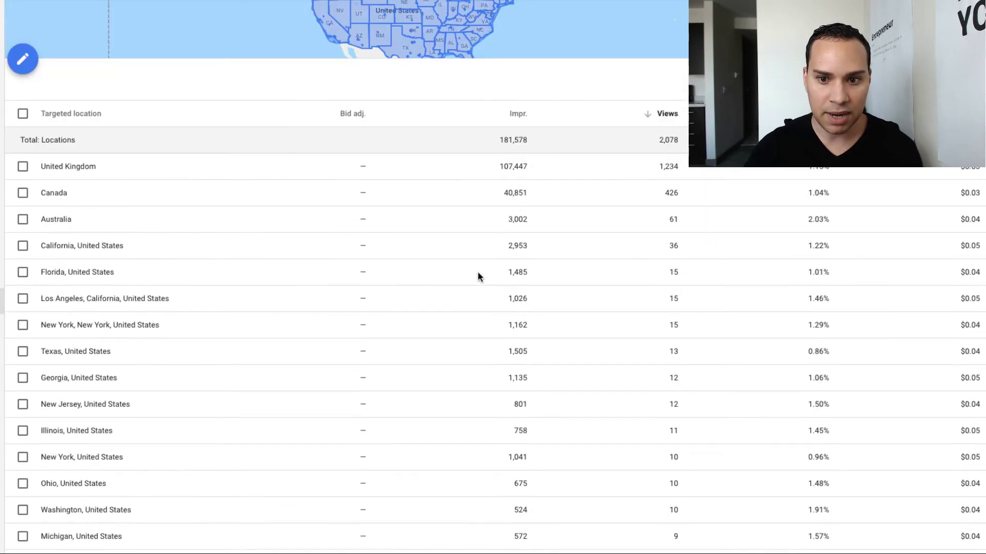
scroll(477, 273, "down", 10)
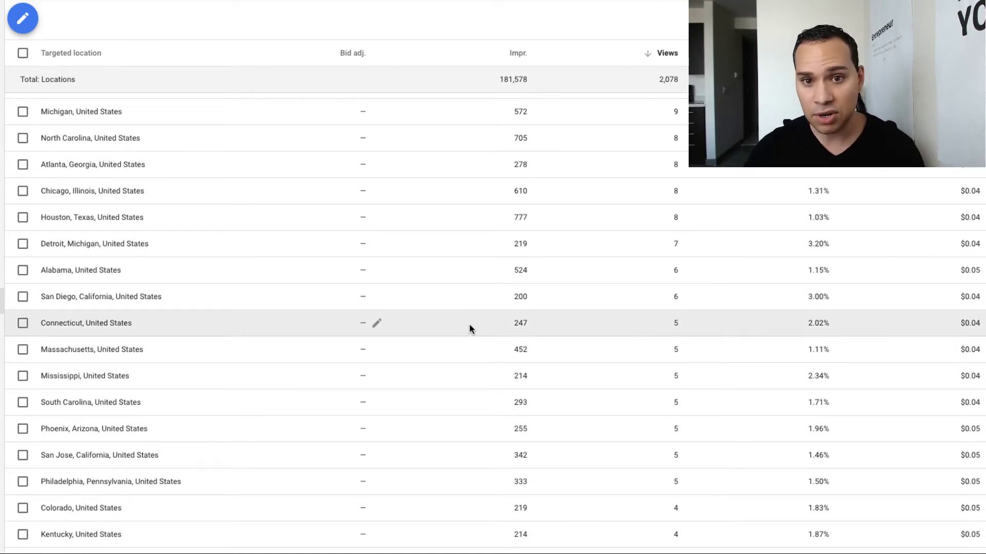
scroll(469, 325, "up", 8)
scroll(472, 324, "up", 2)
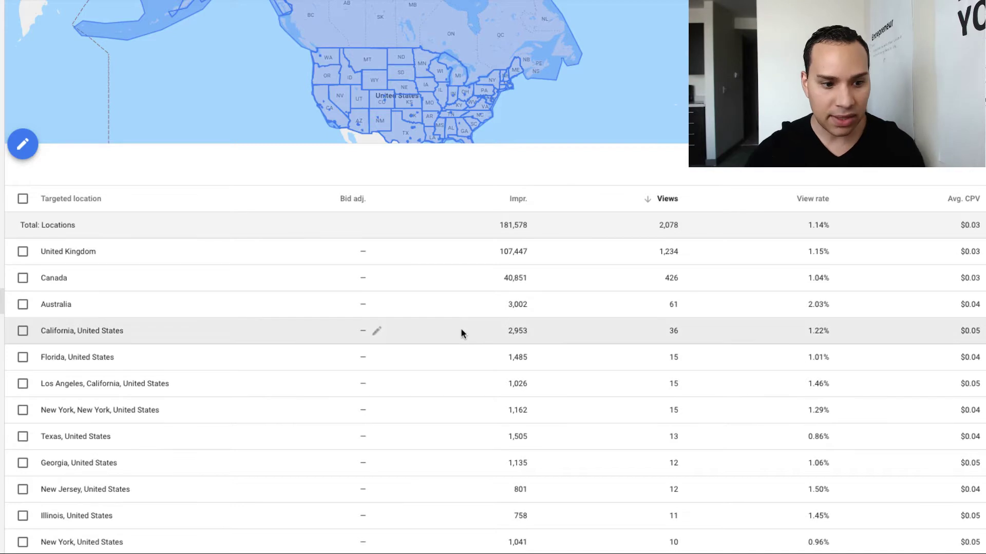
scroll(461, 331, "down", 2)
scroll(327, 290, "down", 1)
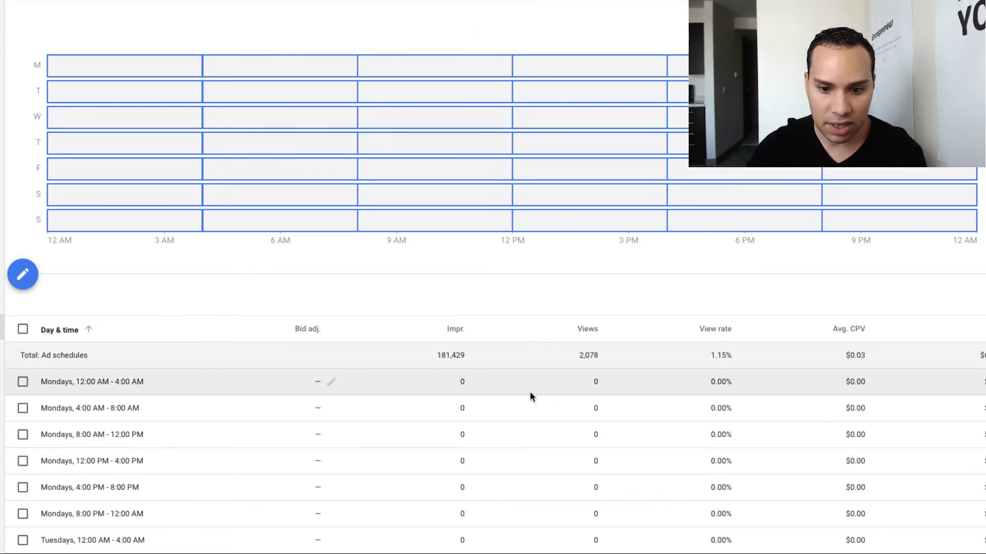
Review impressions and views by day and time in the existing campaign's ad schedule
scroll(528, 395, "down", 10)
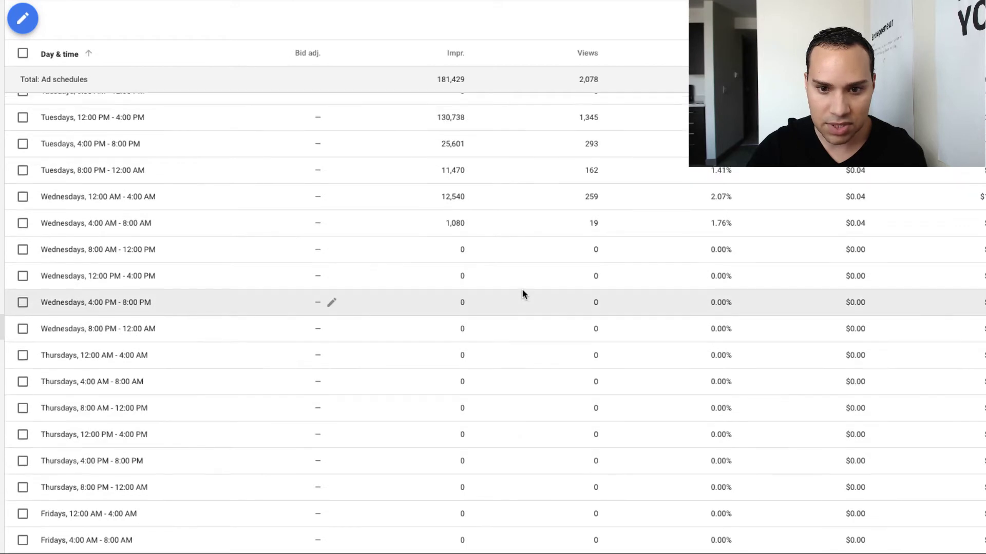
scroll(462, 256, "up", 2)
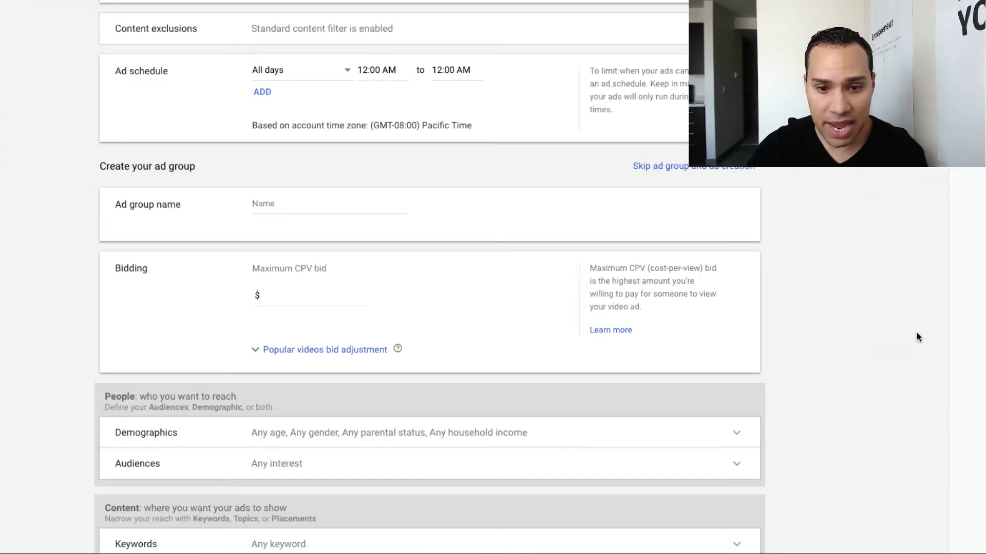
Recheck the new campaign's networks, locations, bidding strategy and frequency capping, and switch to the presentation slides on what to test
scroll(872, 313, "up", 7)
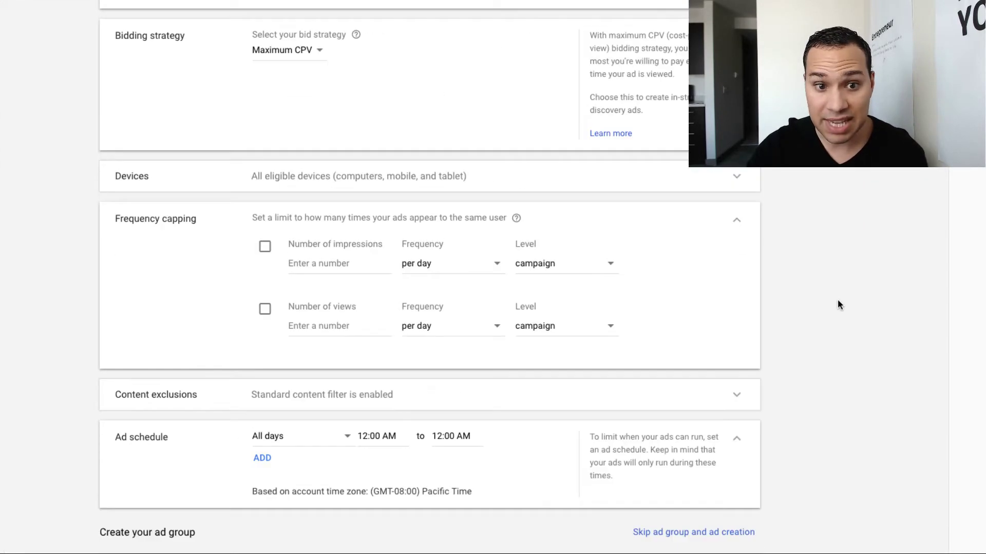
scroll(838, 305, "up", 7)
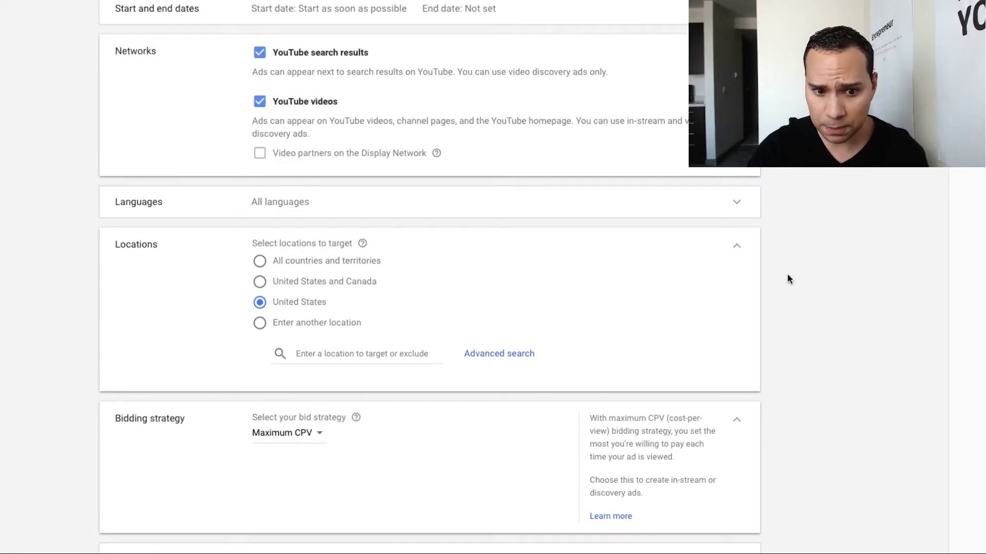
scroll(786, 267, "down", 10)
scroll(784, 263, "up", 2)
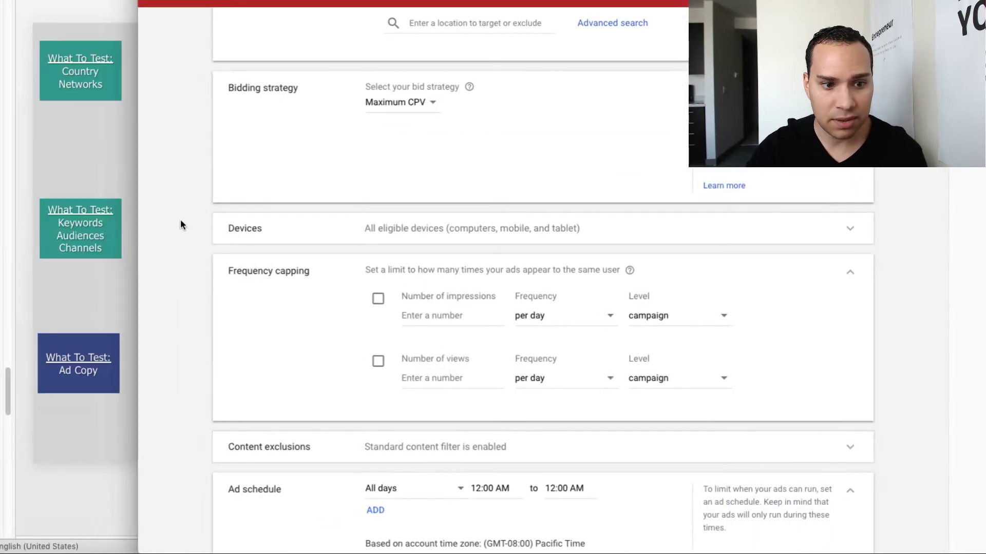
left_click(103, 157)
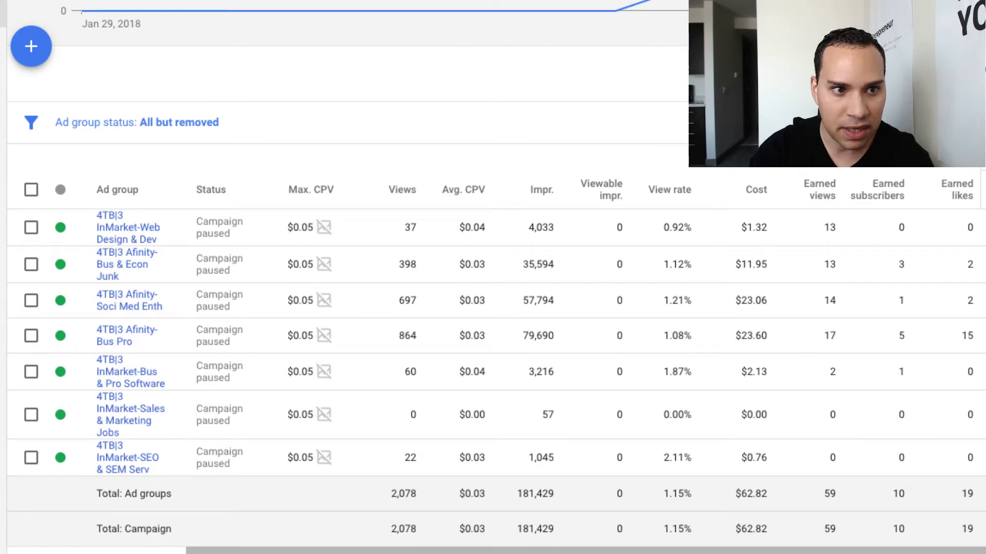
Compare the existing campaign's ad groups by views, cost and earned subscribers, switching to Microsoft PowerPoint along the way
scroll(310, 20, "up", 2)
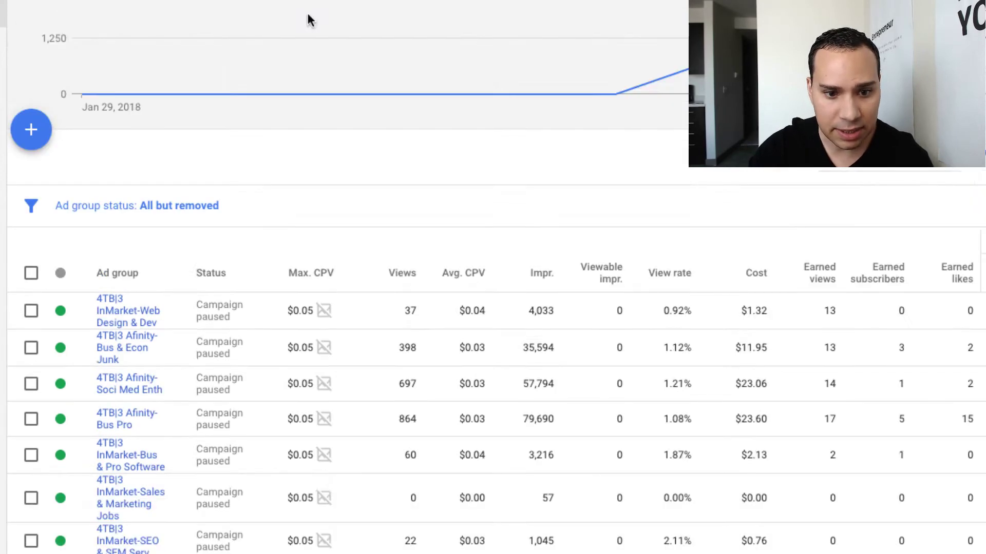
scroll(627, 132, "right", 4)
scroll(677, 163, "left", 4)
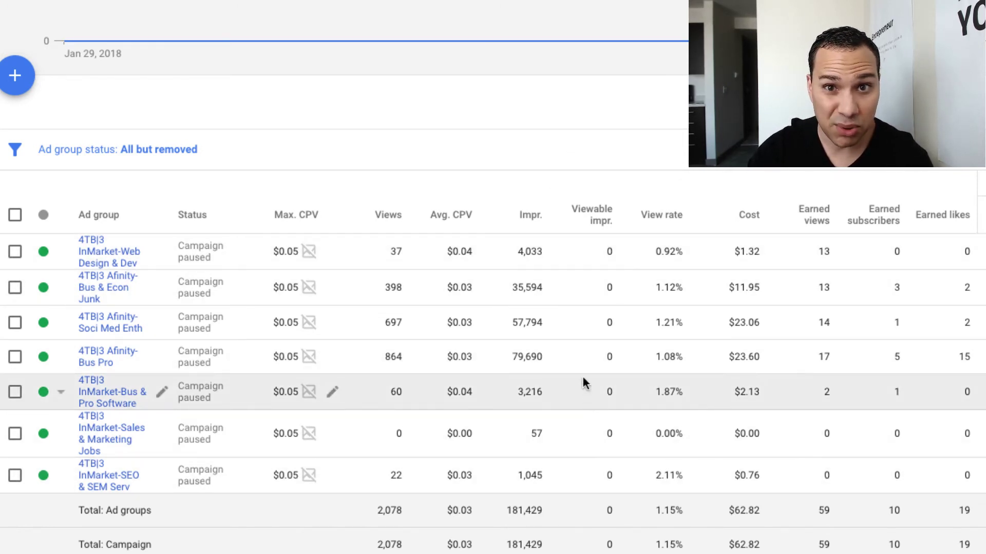
scroll(565, 149, "up", 1)
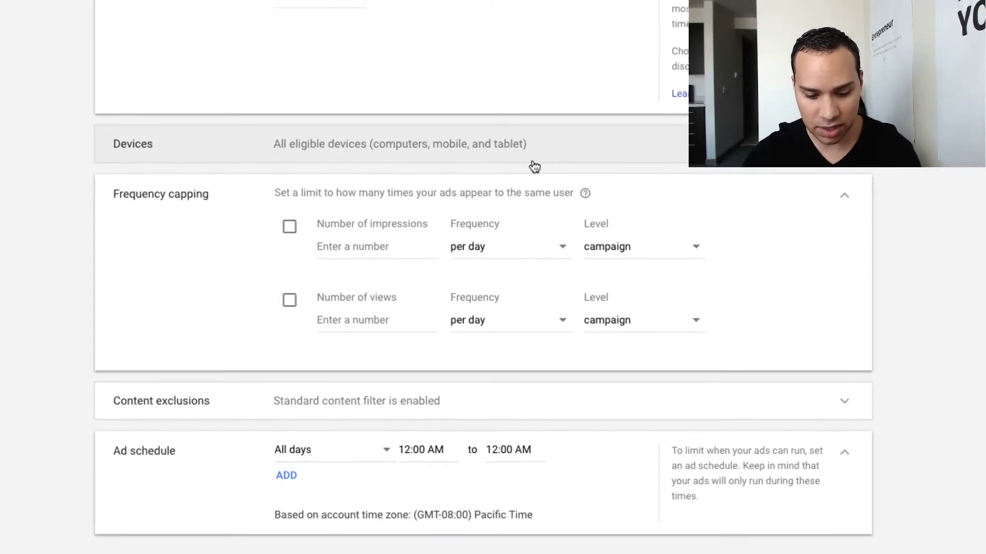
key("super+Tab")
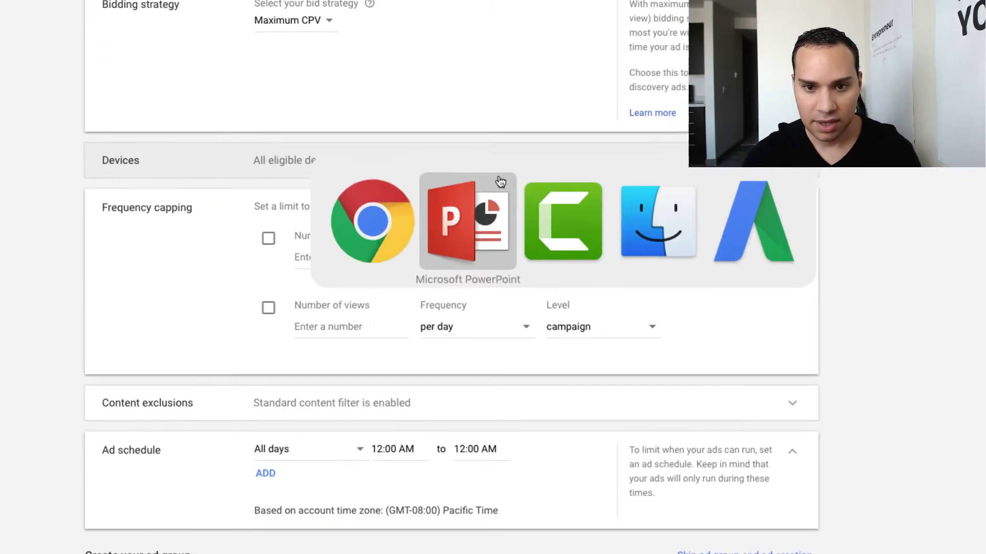
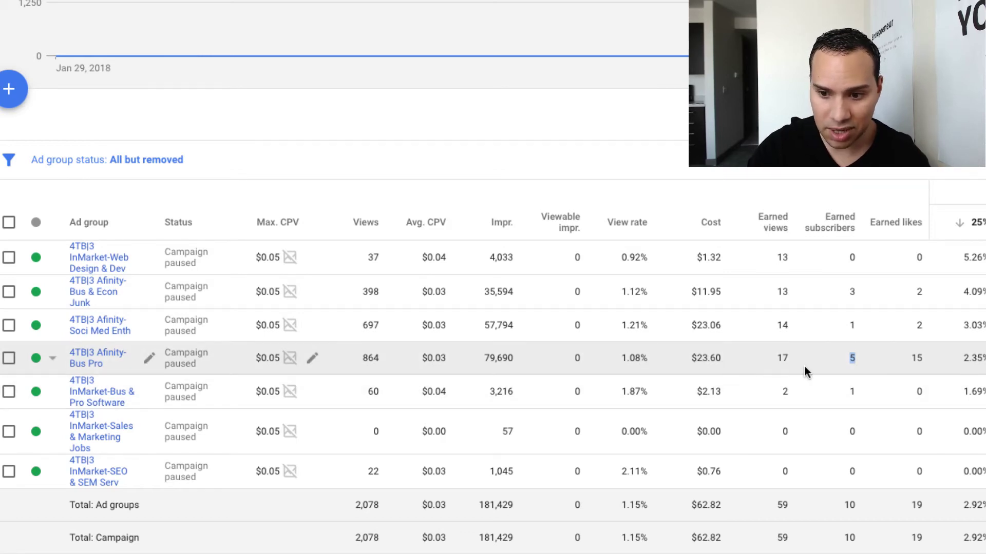
left_click(864, 360)
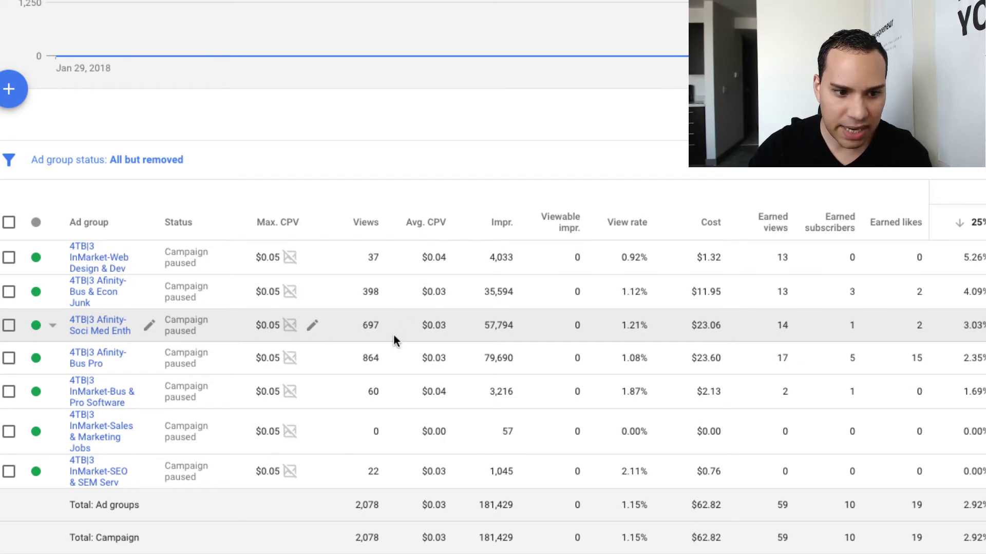
Exclude the 18 - 24 age group from the new ad group's demographic targeting and collapse the demographics section
left_click(10, 90)
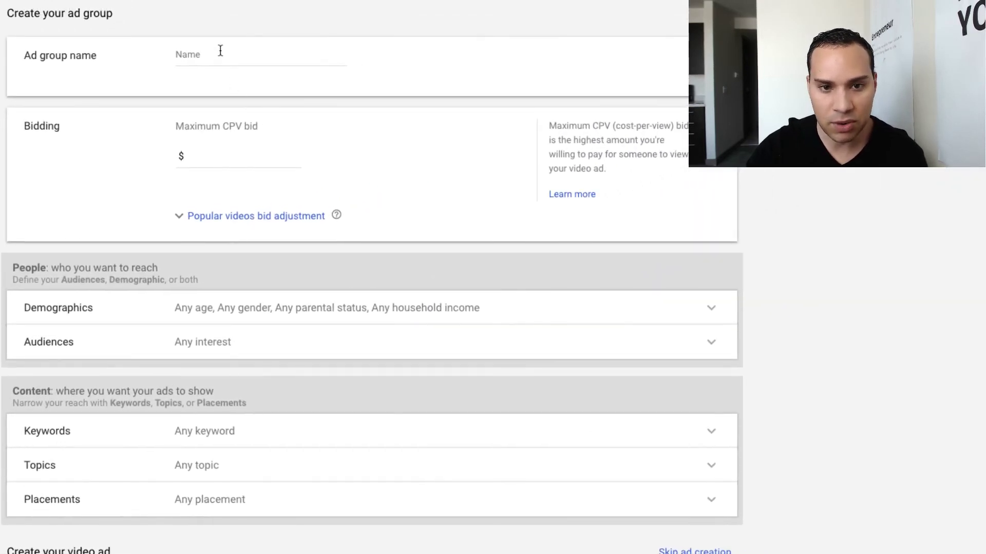
left_click(219, 54)
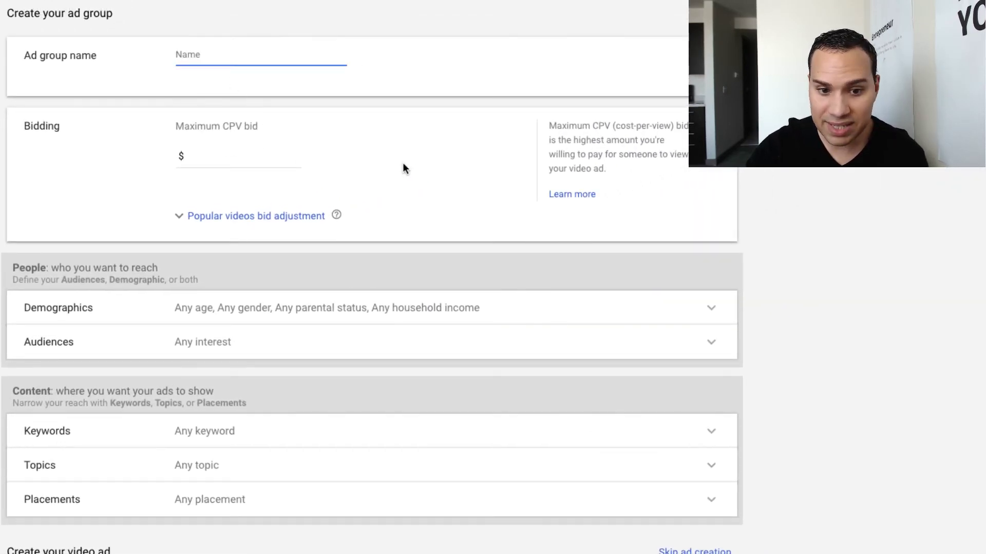
scroll(423, 162, "down", 3)
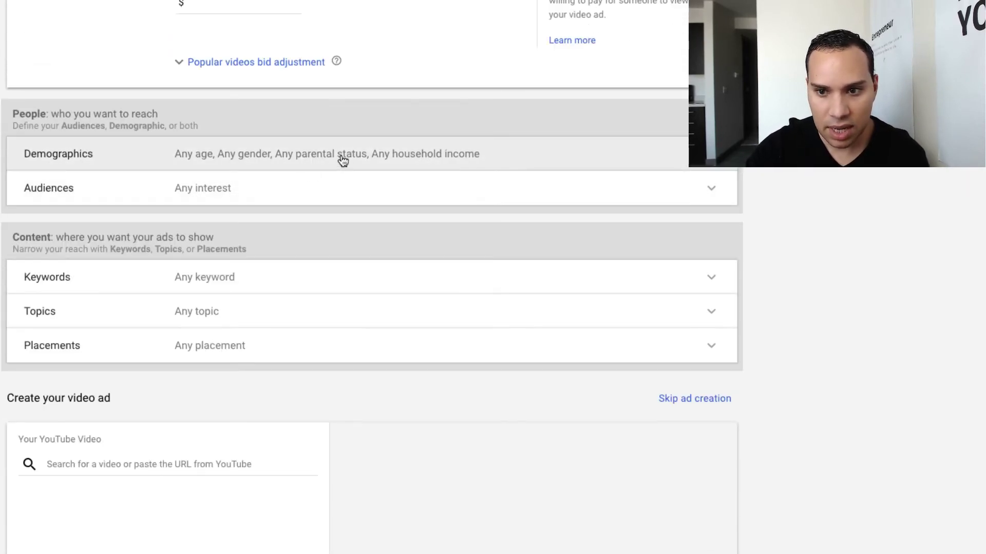
left_click(342, 160)
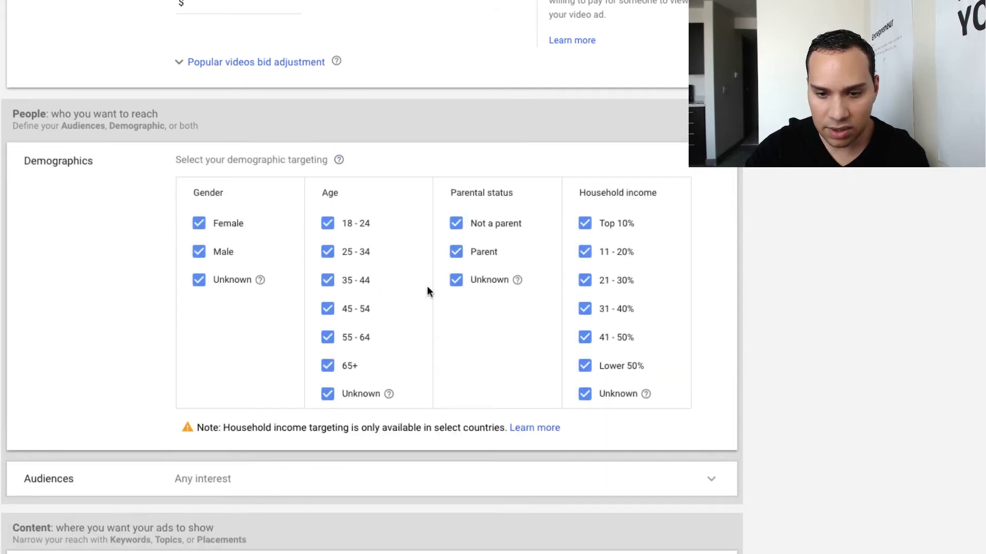
left_click(328, 223)
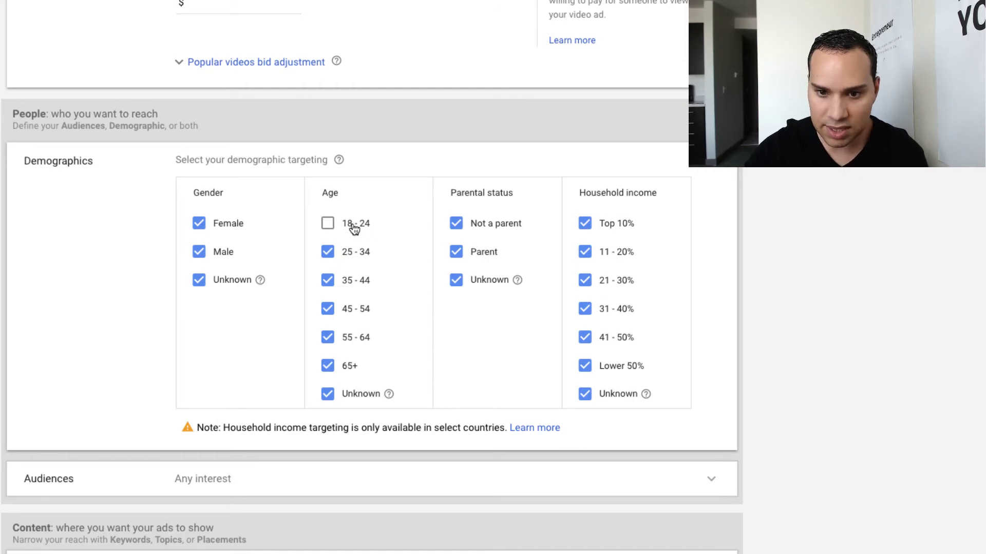
left_click(712, 163)
Open the Affinity options in the audience targeting and expand Banking & Finance, Beauty & Wellness and Food & Dining
left_click(195, 189)
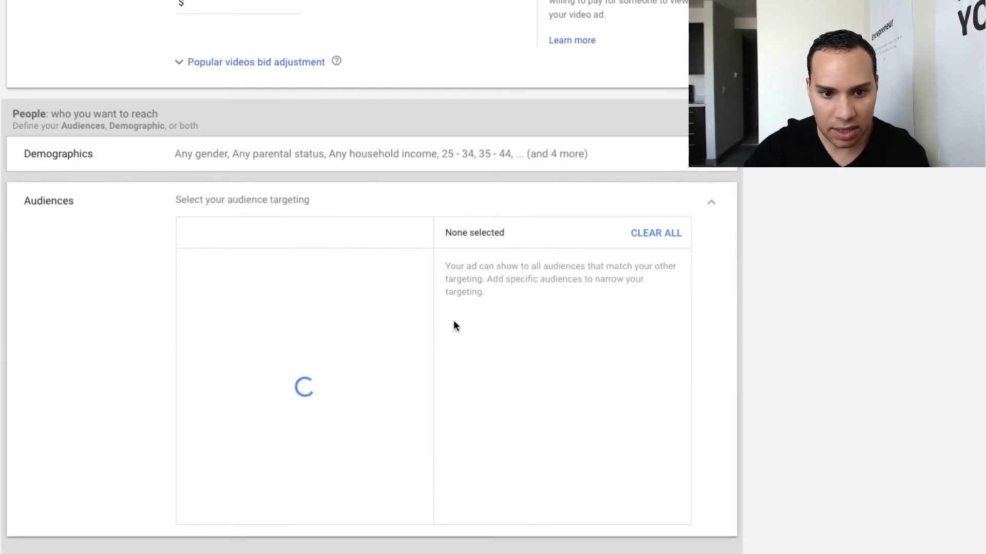
scroll(746, 318, "down", 2)
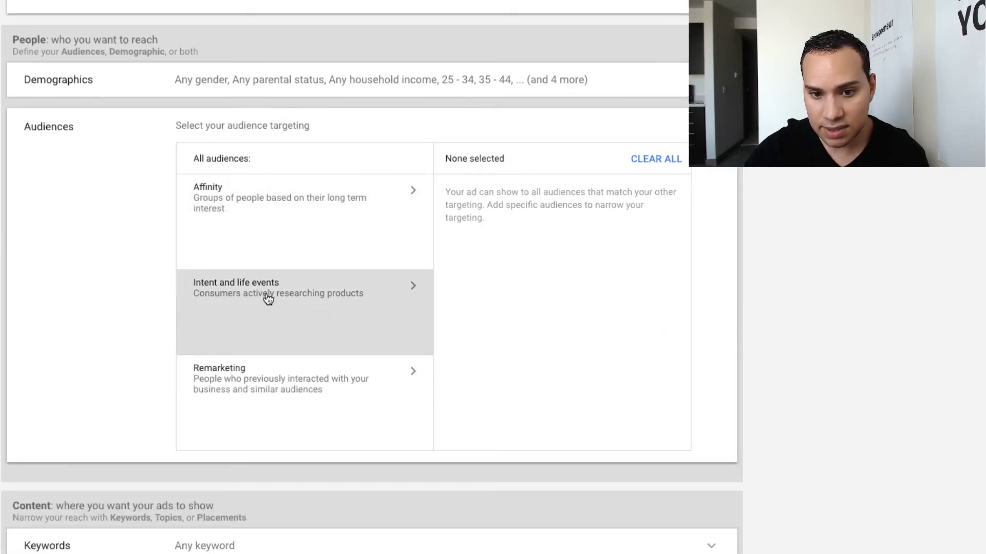
left_click(254, 212)
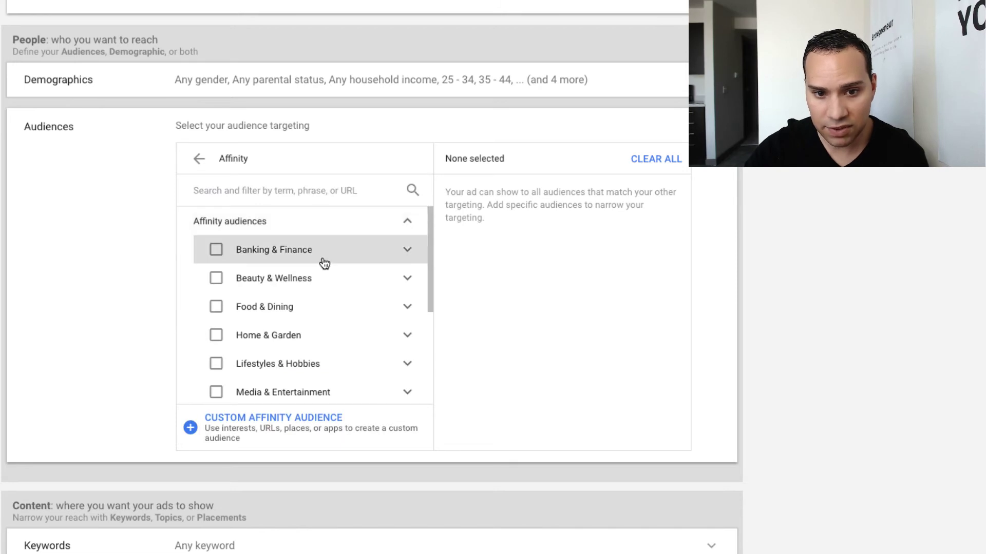
left_click(407, 251)
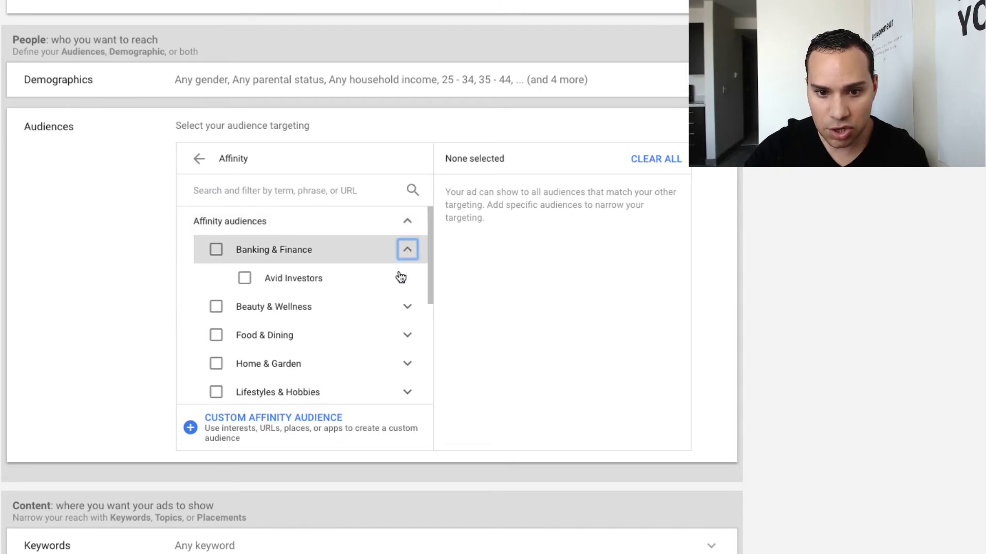
left_click(408, 307)
scroll(369, 296, "down", 2)
left_click(405, 324)
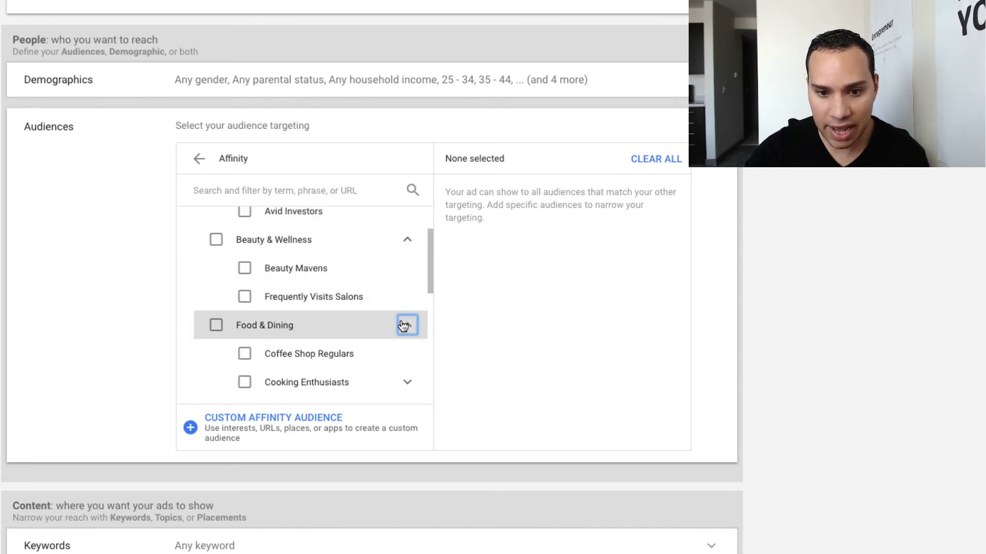
Expand the Home & Garden and Lifestyles & Hobbies categories of the Affinity audiences and review their options
scroll(400, 321, "down", 2)
scroll(399, 318, "down", 2)
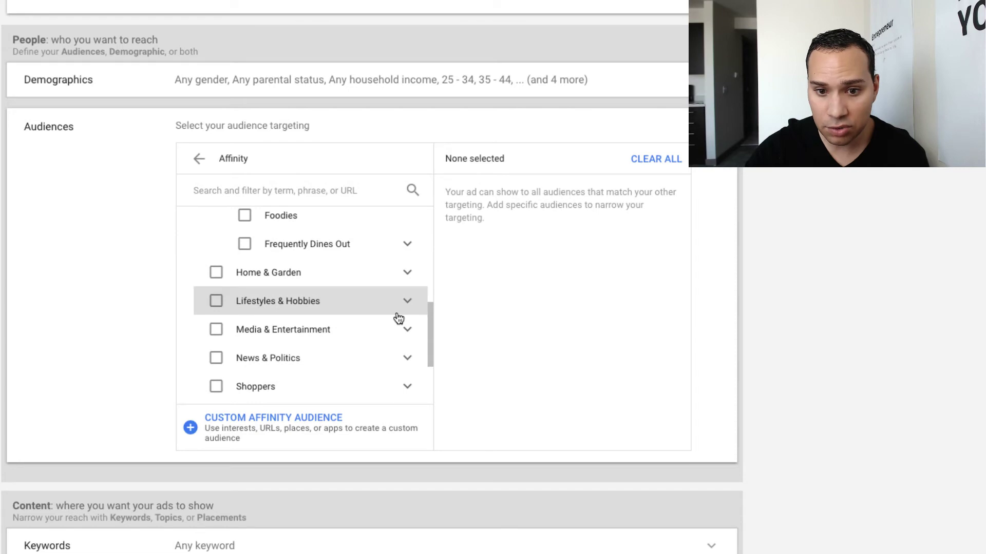
left_click(406, 275)
scroll(397, 293, "down", 2)
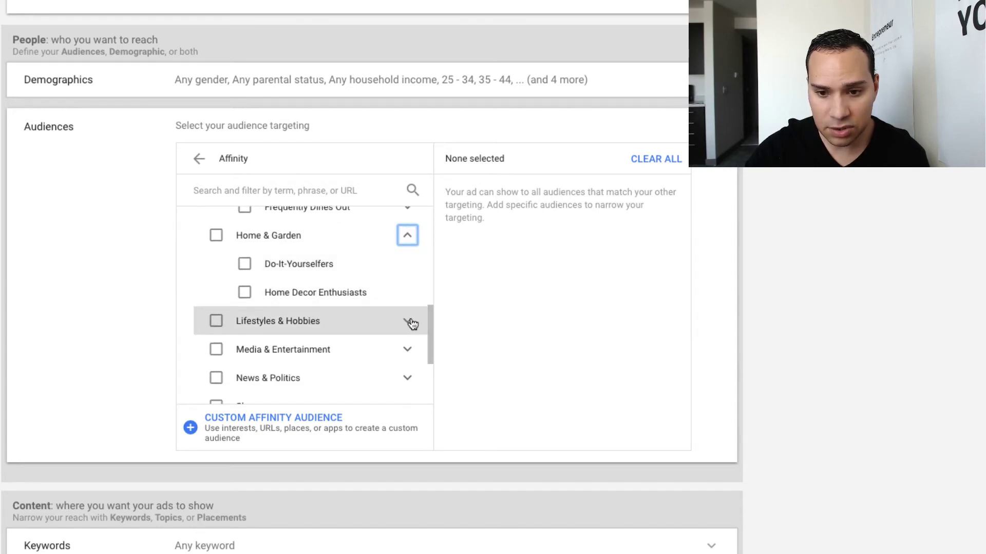
left_click(407, 323)
scroll(403, 326, "down", 2)
scroll(367, 301, "down", 4)
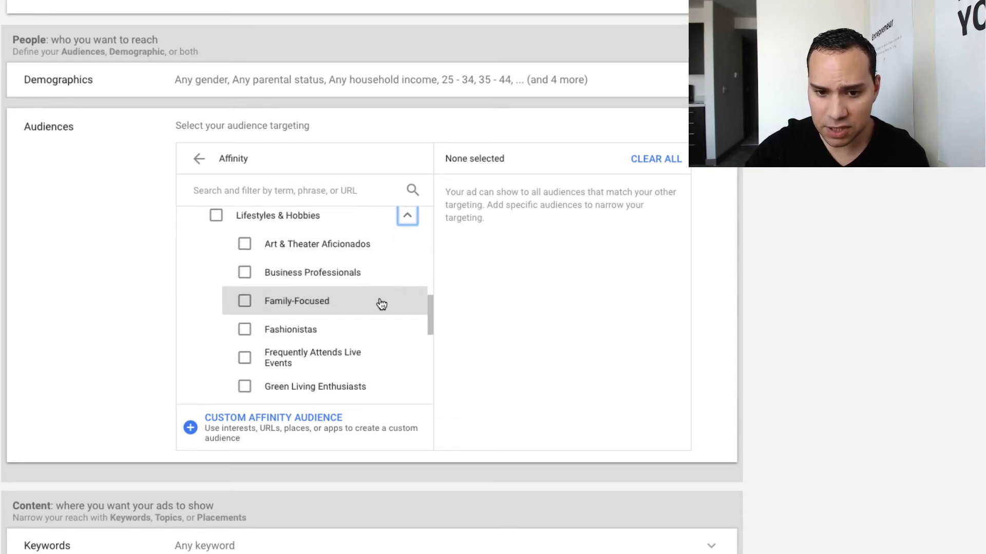
scroll(368, 302, "down", 4)
Expand the Media & Entertainment and News & Politics categories and review the remaining Affinity categories
left_click(407, 339)
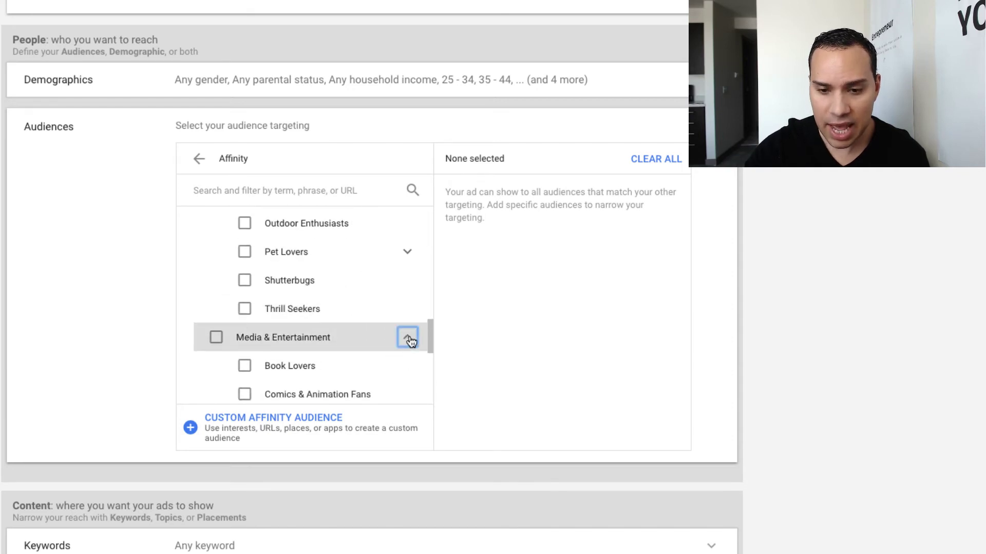
scroll(410, 337, "down", 2)
scroll(408, 336, "down", 5)
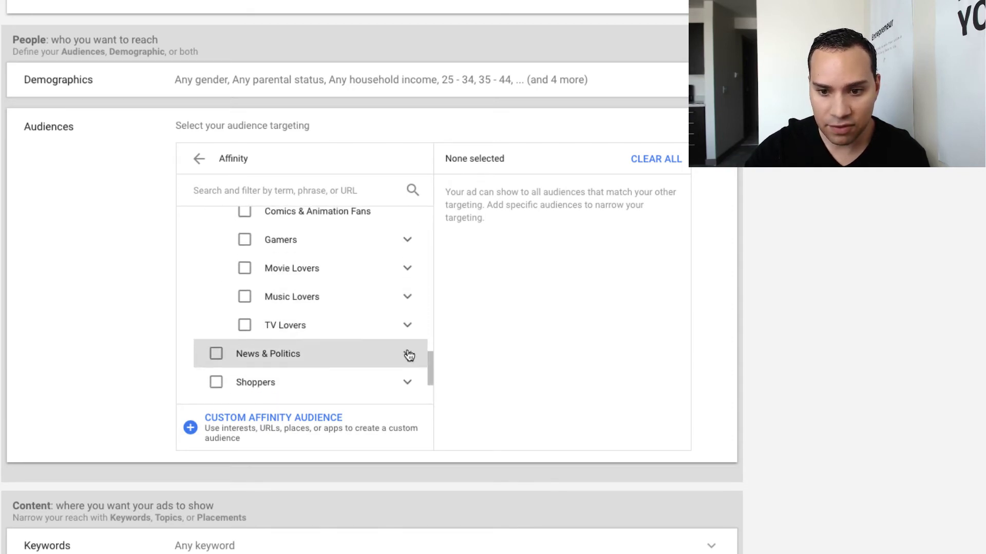
left_click(408, 354)
scroll(406, 349, "down", 6)
scroll(791, 233, "up", 3)
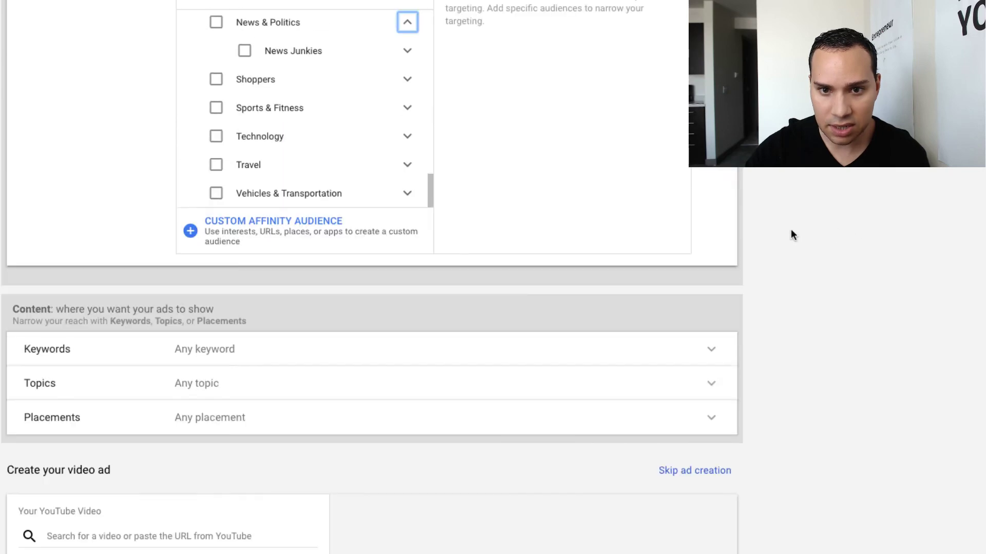
scroll(745, 235, "up", 4)
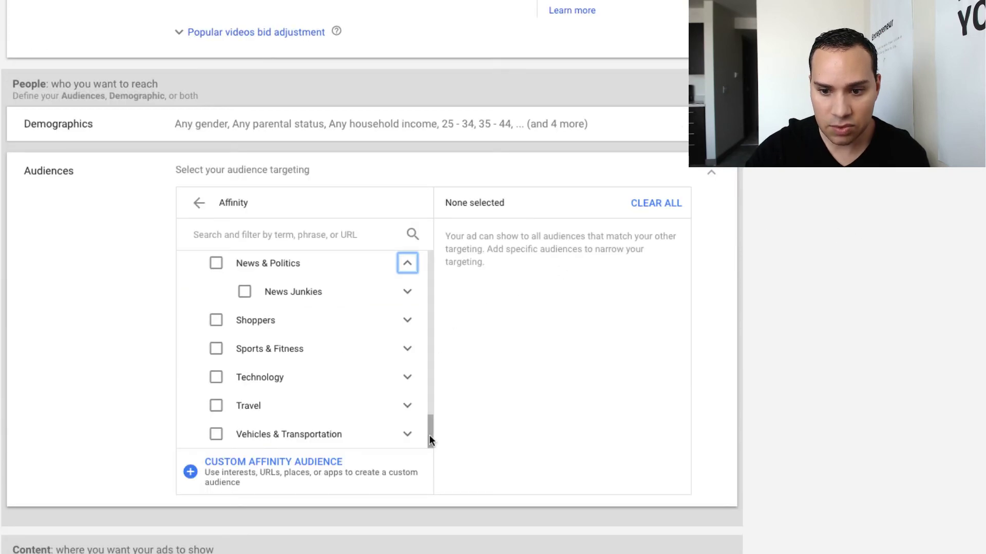
Select the News Junkies affinity audience and Mobile Enthusiasts from the Technology category
left_click(245, 292)
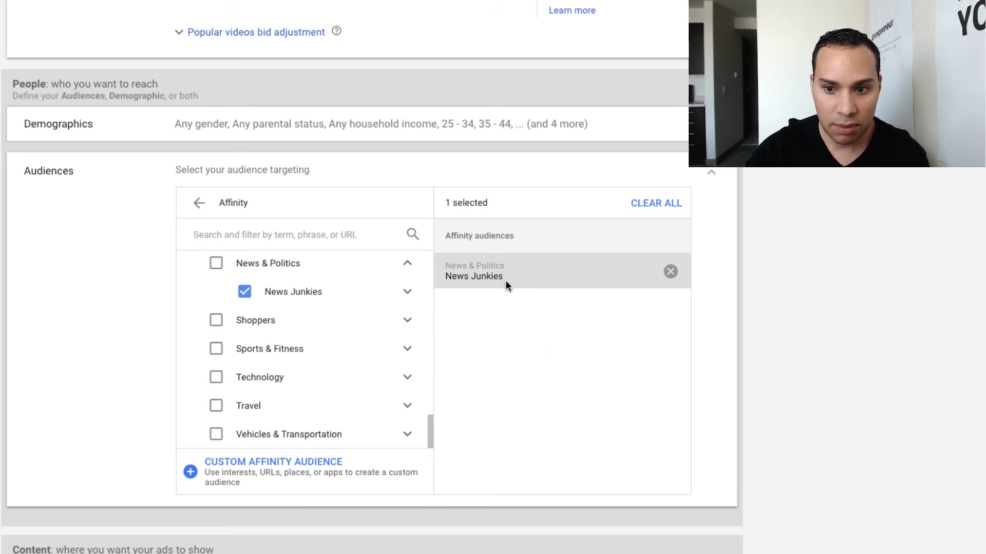
left_click(409, 377)
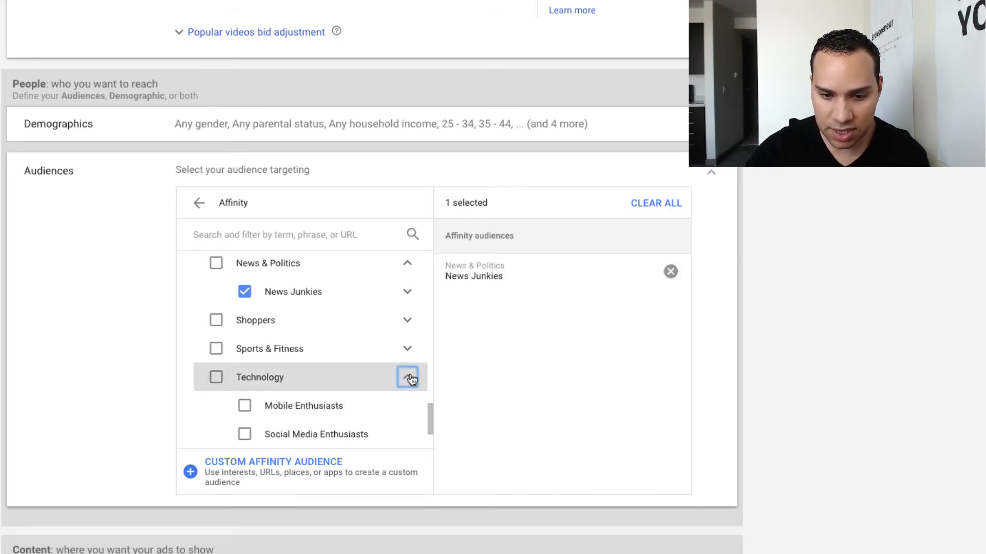
scroll(380, 372, "down", 1)
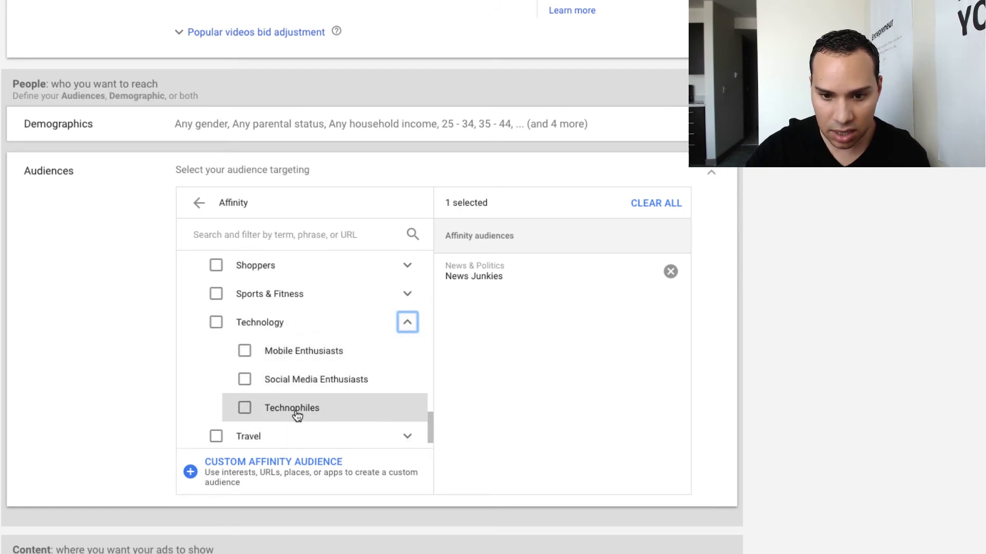
left_click(245, 356)
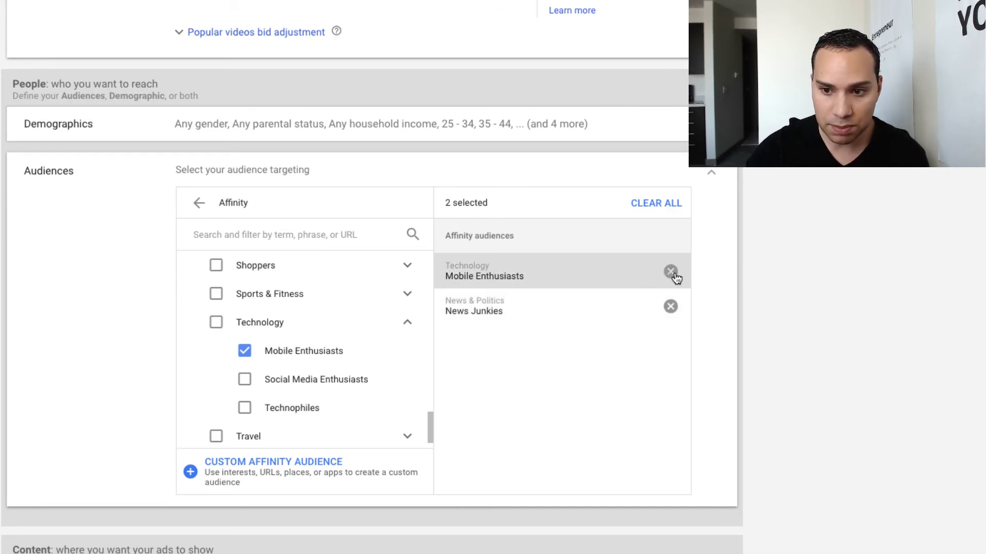
Add Fast Food Cravers, Coffee Shop Regulars, Frequently Dines Out and Avid Investors to the selected affinity audiences
left_click_drag(429, 423, 423, 287)
scroll(249, 333, "down", 1)
left_click(244, 322)
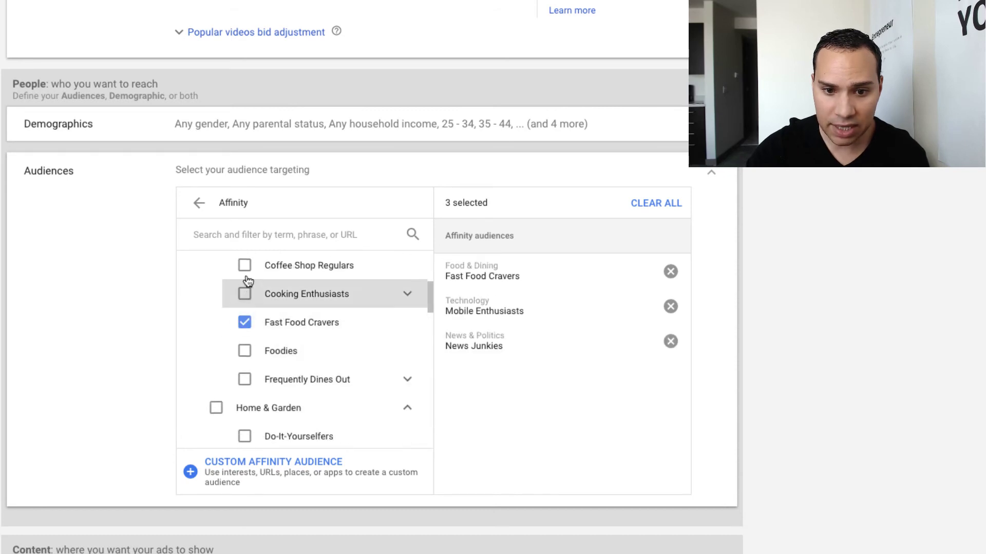
left_click(244, 265)
left_click(244, 380)
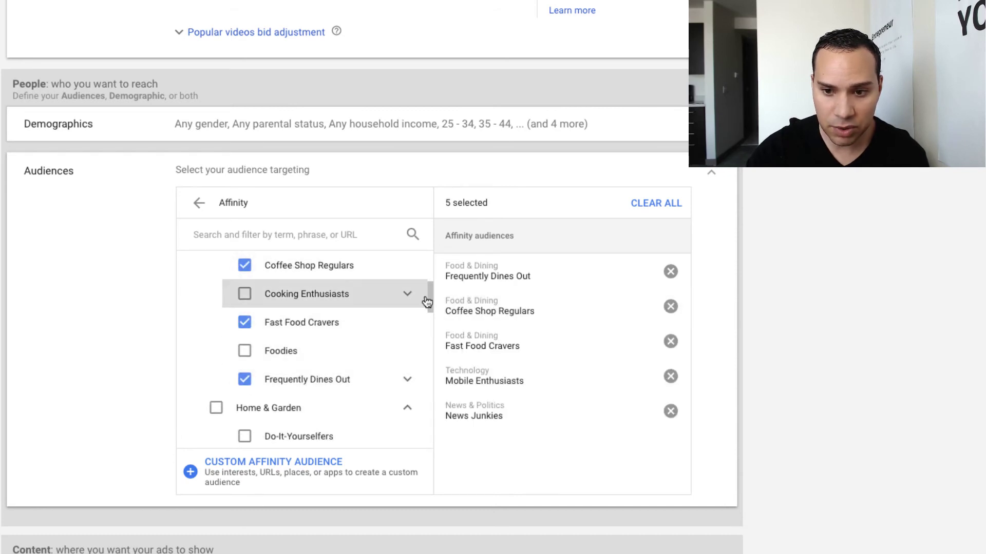
left_click_drag(428, 294, 427, 257)
left_click(244, 322)
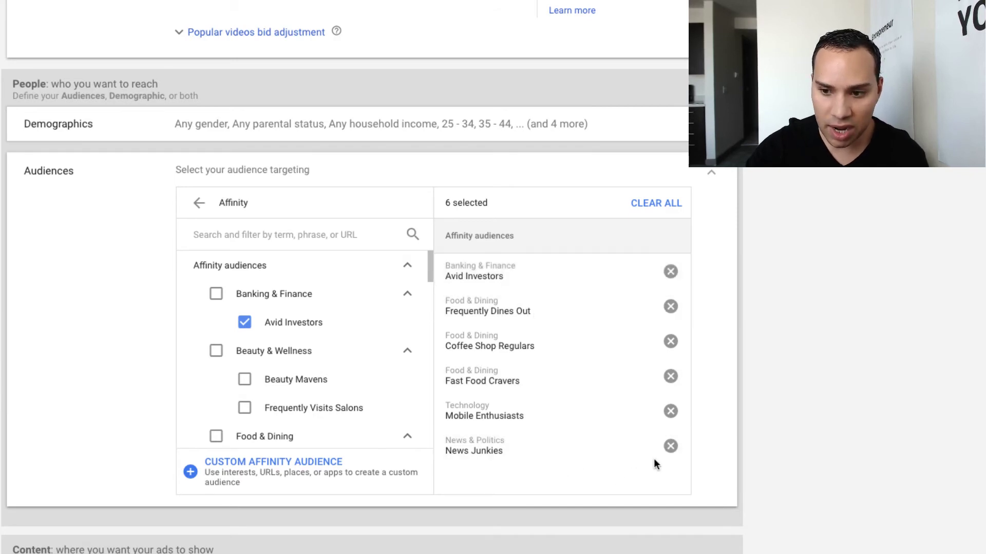
Remove all selected affinity audiences except Mobile Enthusiasts
left_click(670, 447)
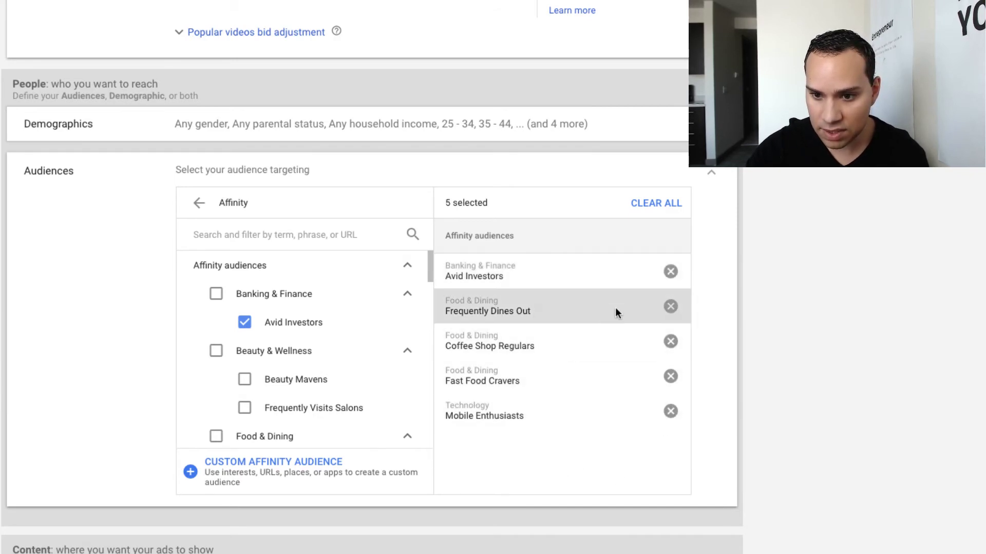
left_click(676, 310)
left_click(670, 342)
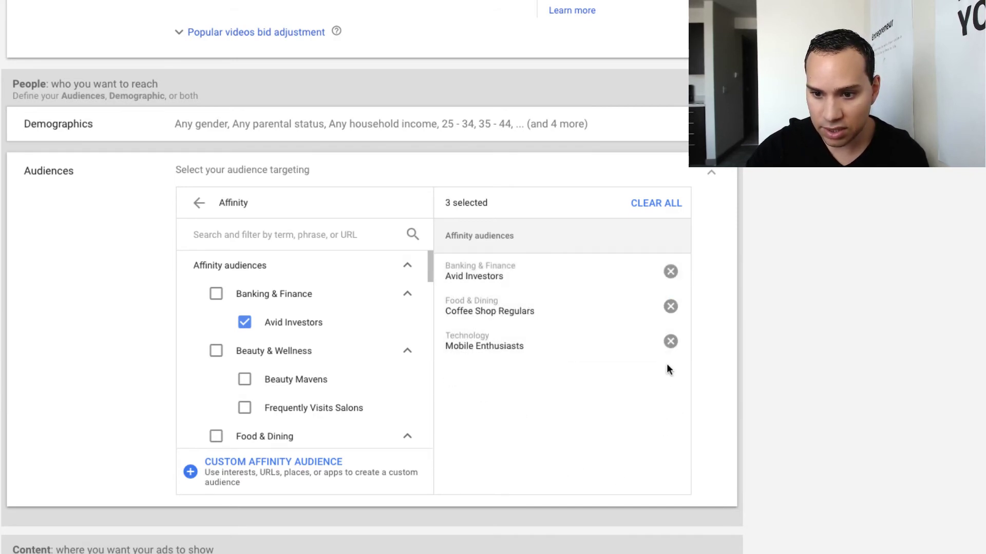
left_click(670, 308)
left_click(670, 272)
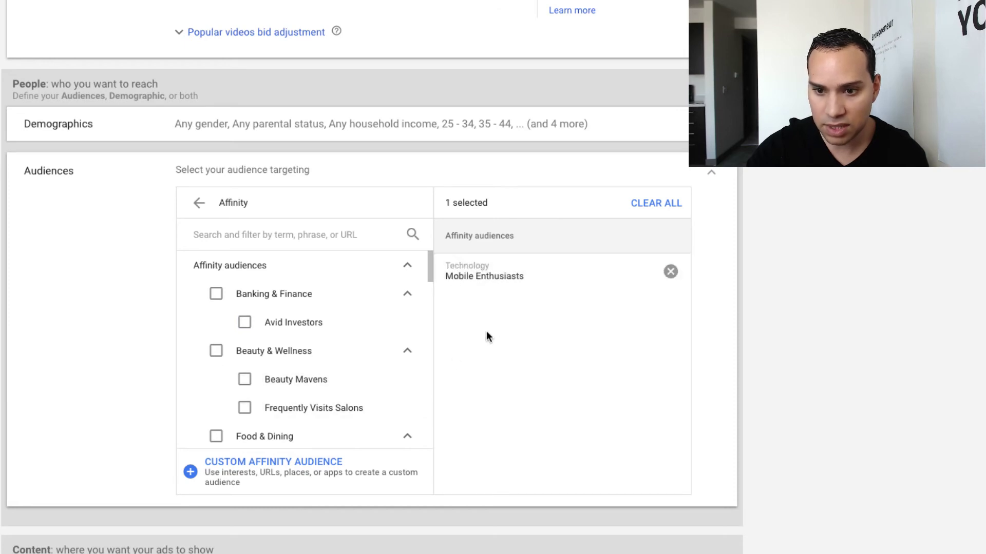
Name the ad group "M38_ Mobile En (Affinity)", correcting the misspelled word in it
scroll(442, 288, "up", 3)
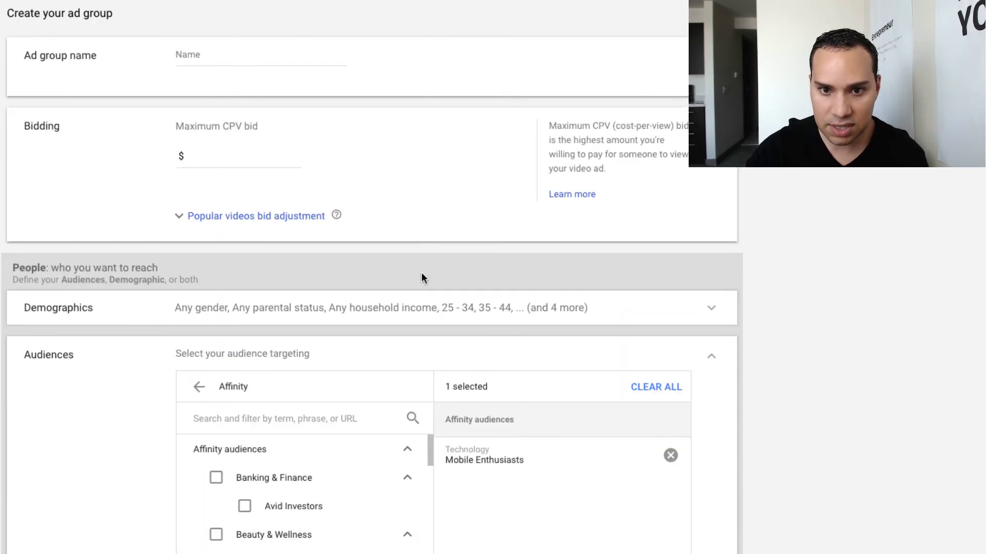
left_click(209, 54)
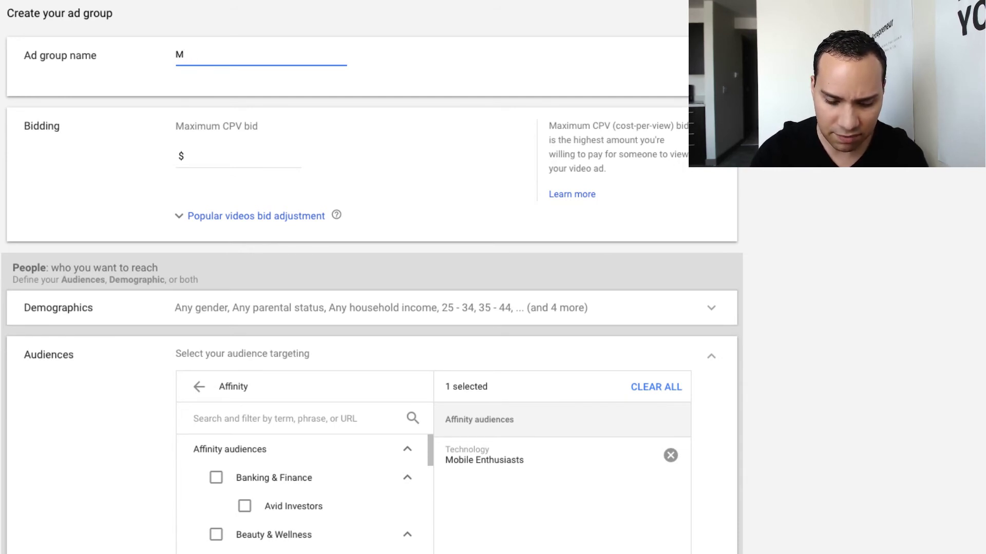
type("M38")
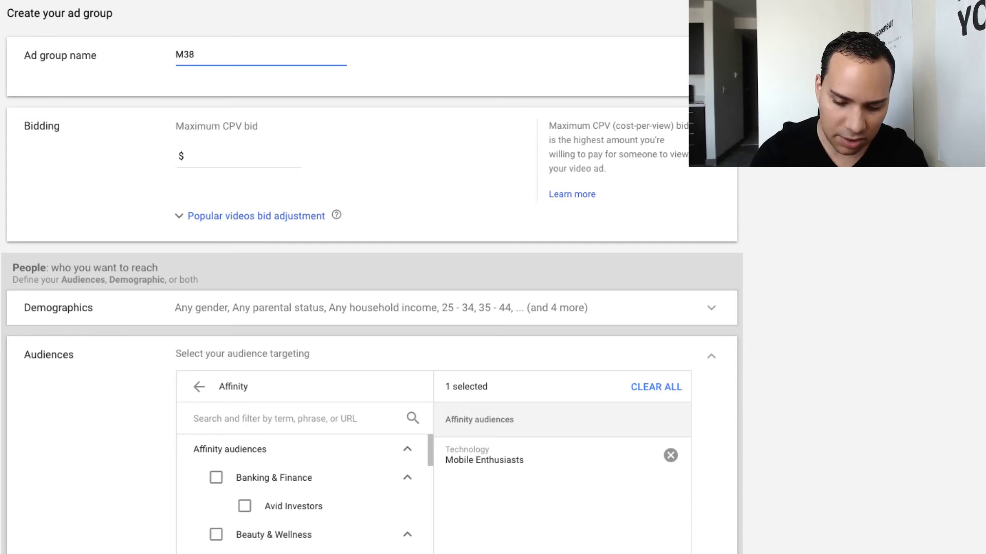
type("_ Mobile")
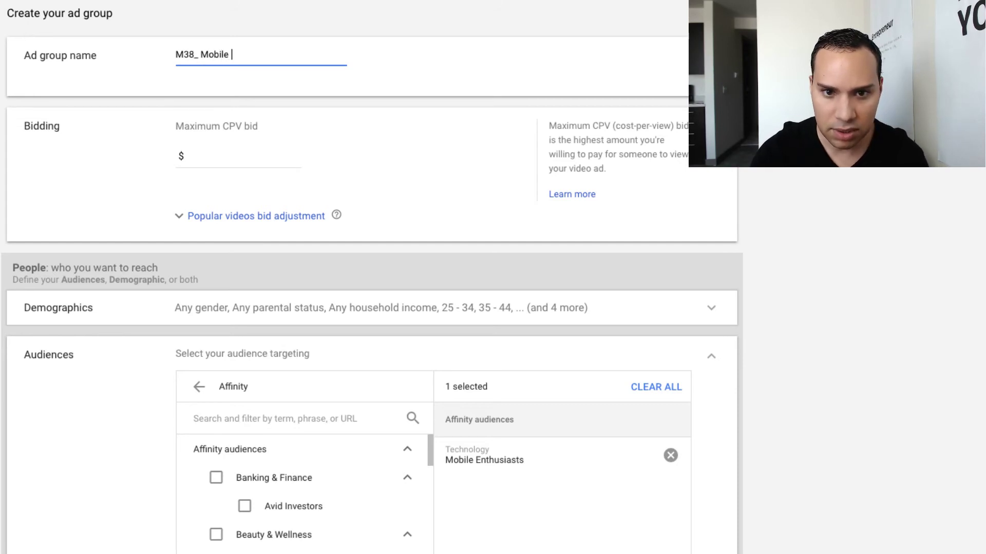
type("En (Affintiy")
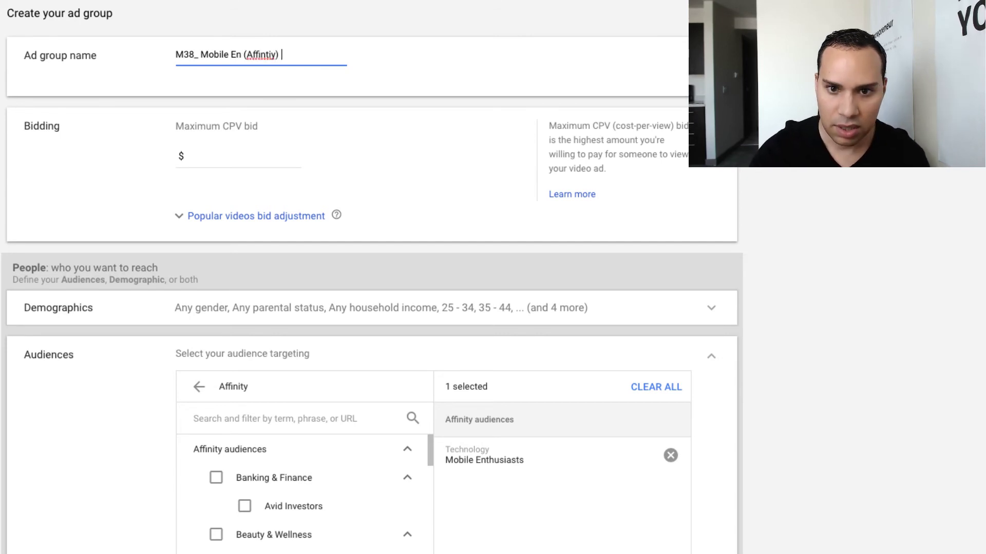
right_click(262, 55)
left_click(293, 62)
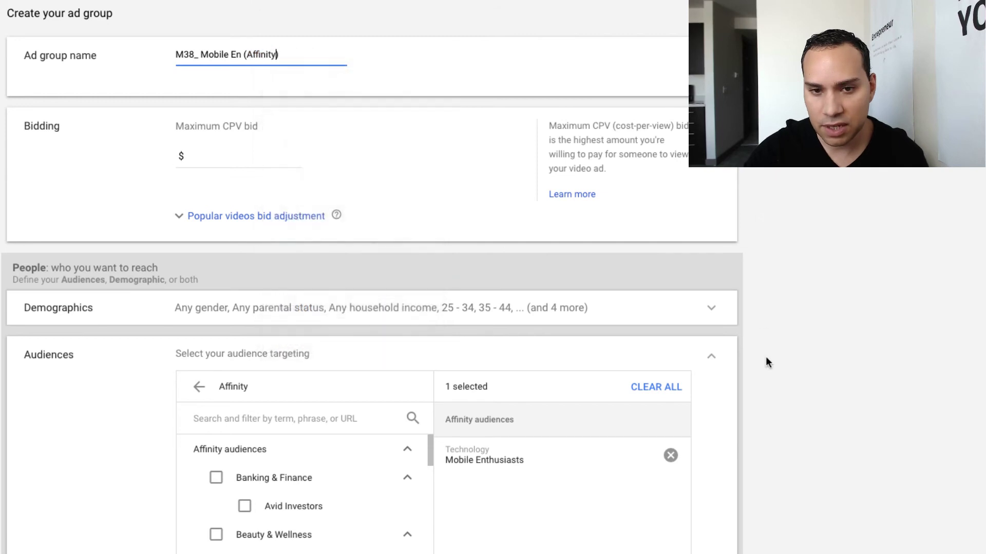
left_click(800, 303)
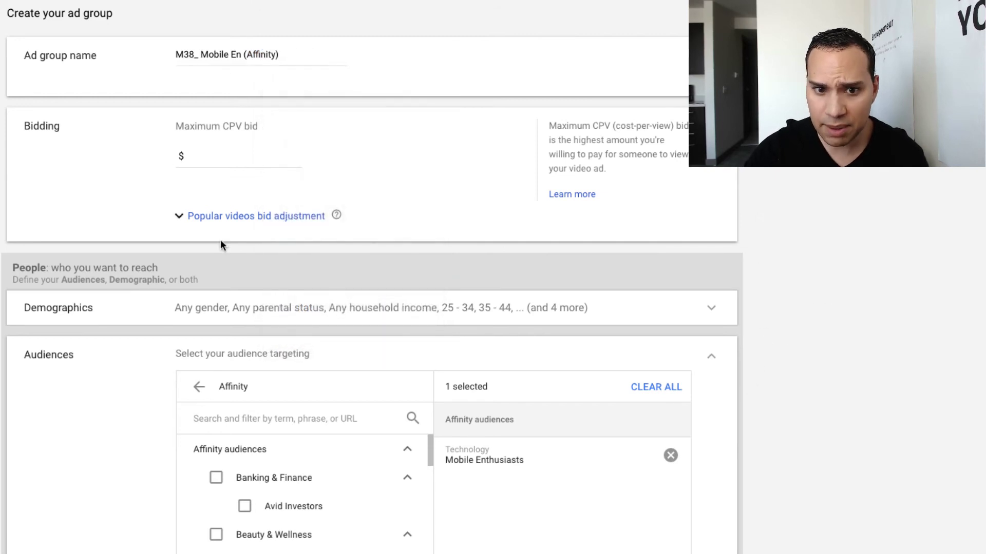
Set the ad group's maximum CPV bid to $0.05
left_click(233, 154)
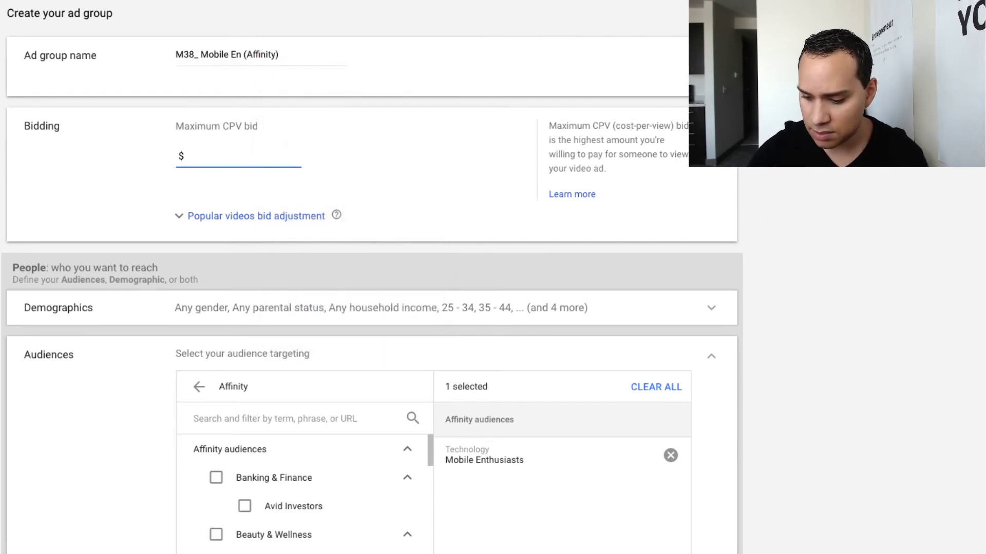
type("0.05")
left_click(3, 334)
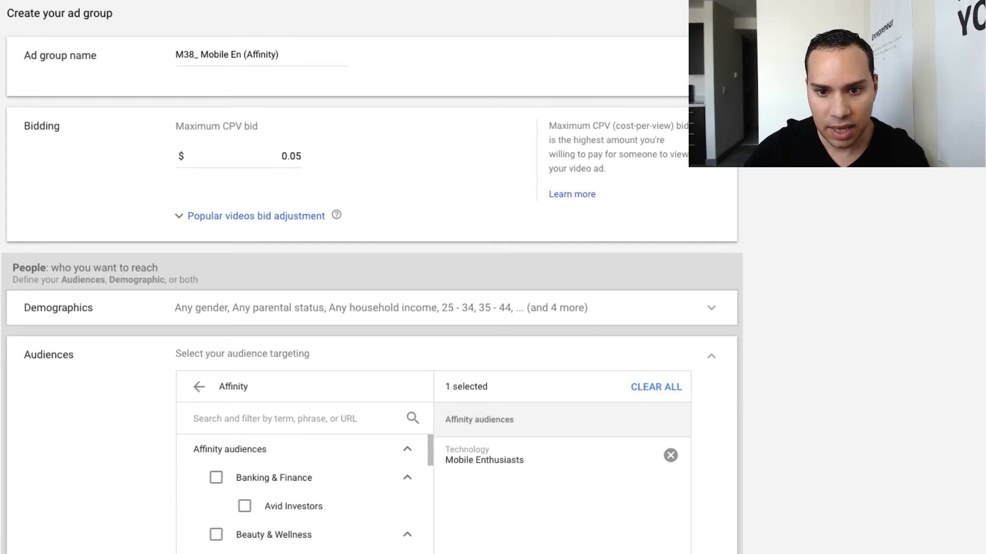
Open the ad group's placement targeting and search the YouTube channels for "marketing"
scroll(124, 269, "down", 10)
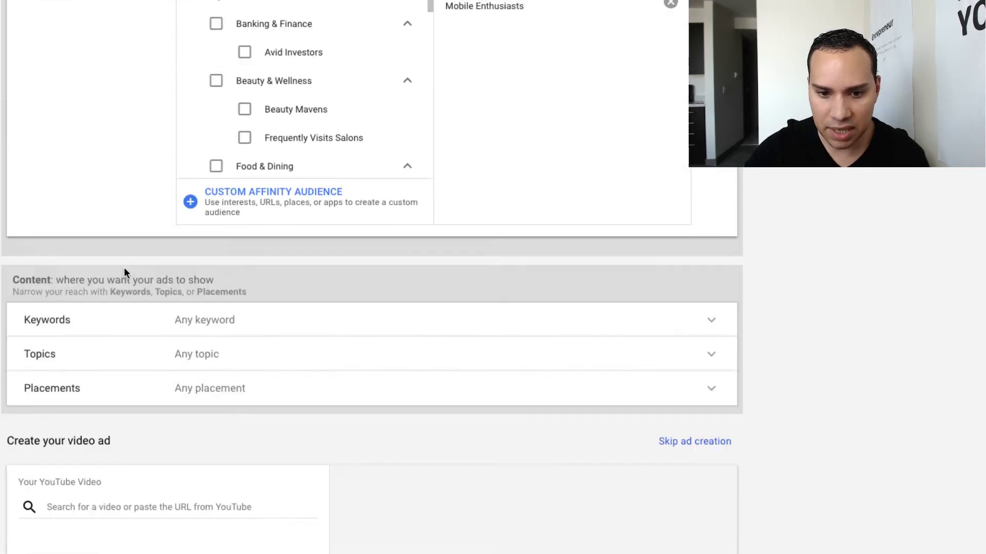
scroll(266, 259, "down", 3)
scroll(210, 178, "up", 4)
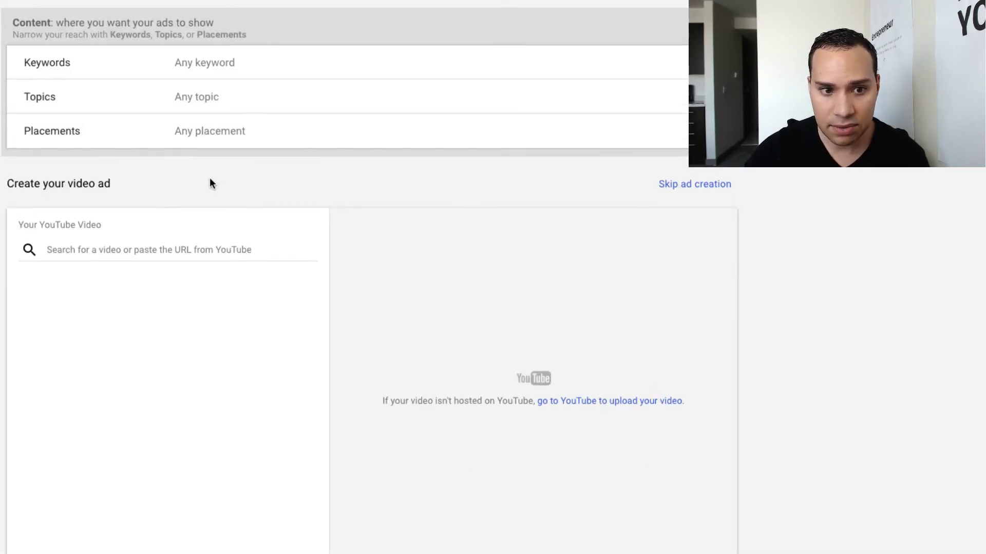
scroll(226, 282, "down", 1)
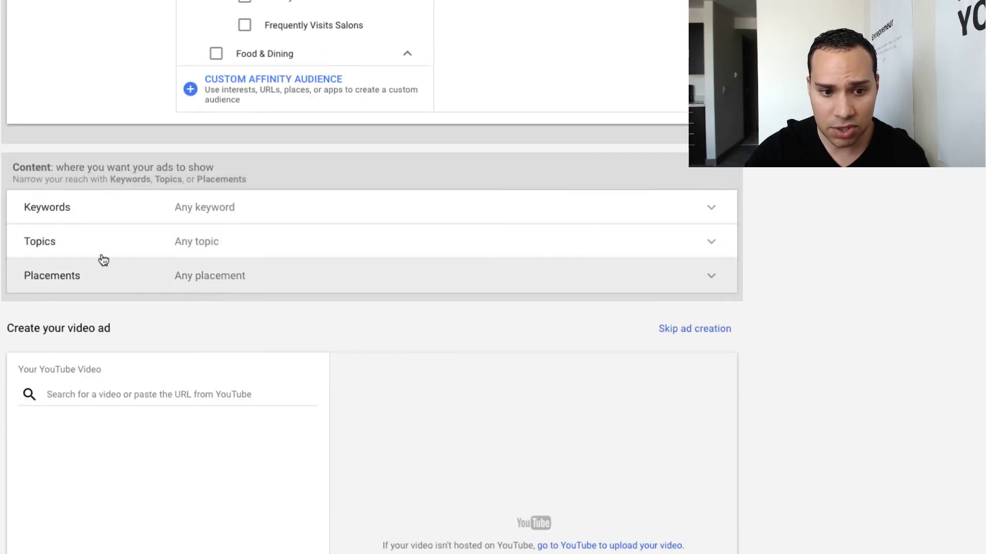
left_click(262, 285)
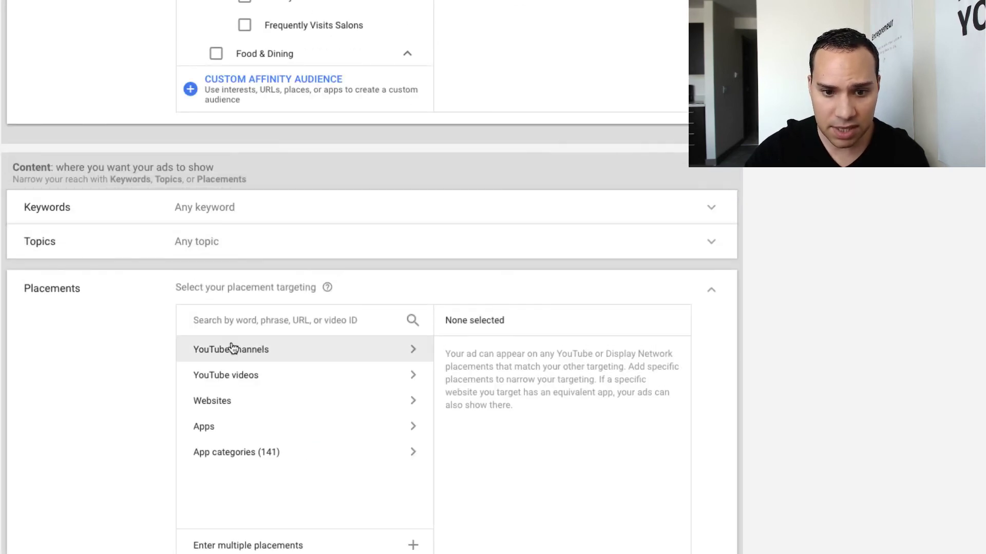
left_click(297, 354)
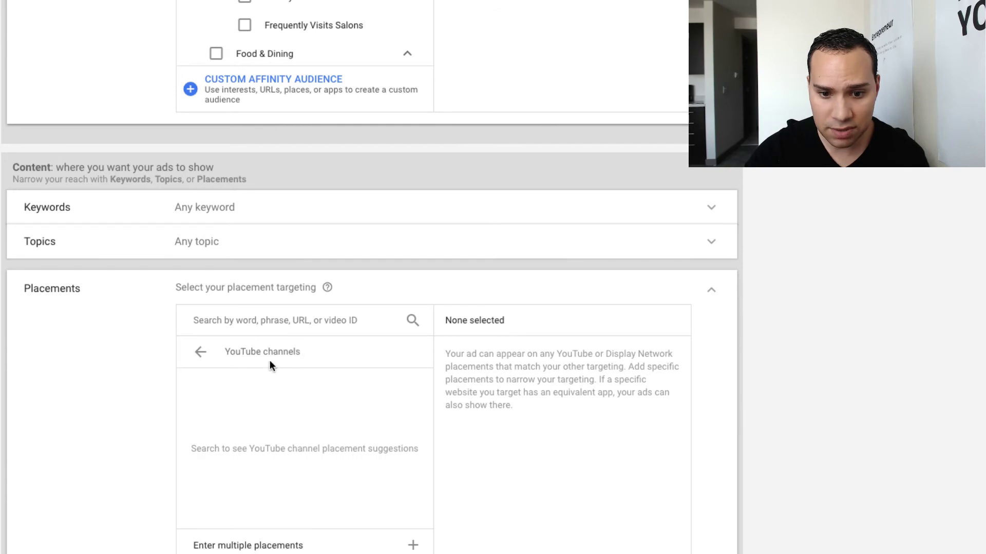
left_click(201, 352)
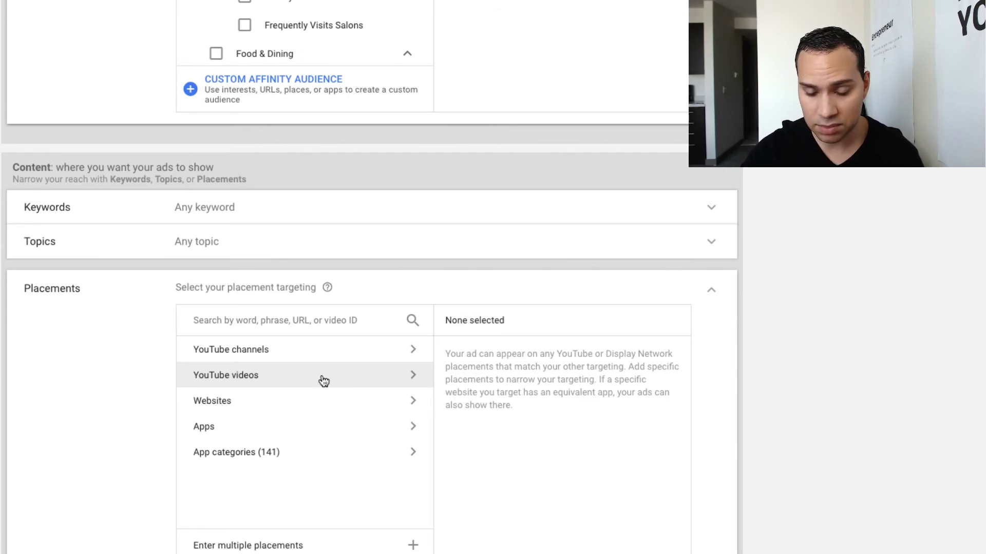
left_click(323, 353)
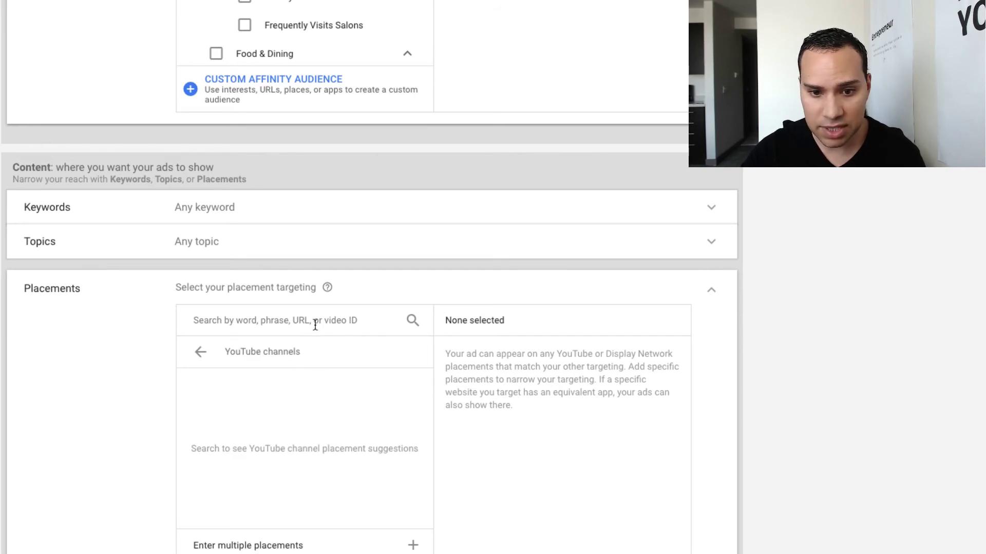
left_click(316, 325)
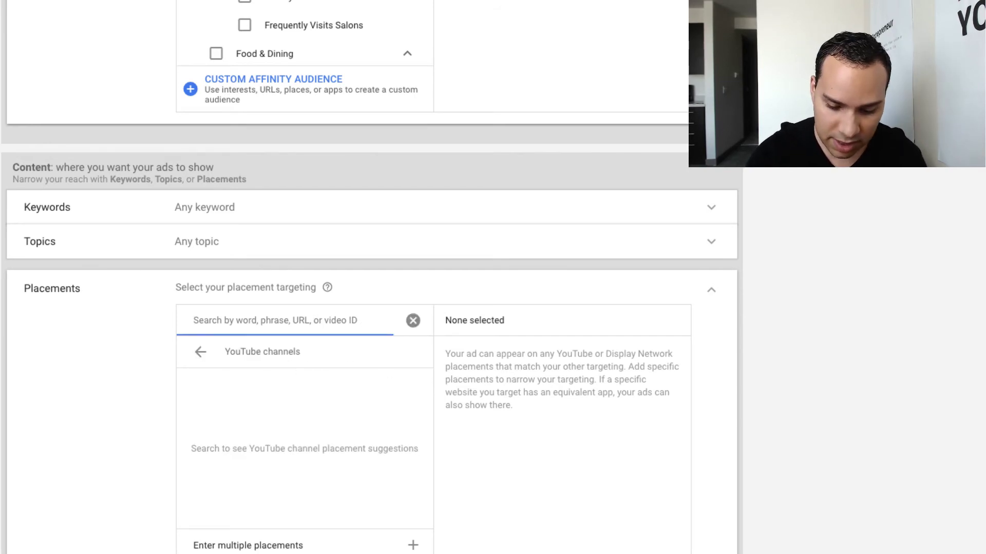
type("marketing")
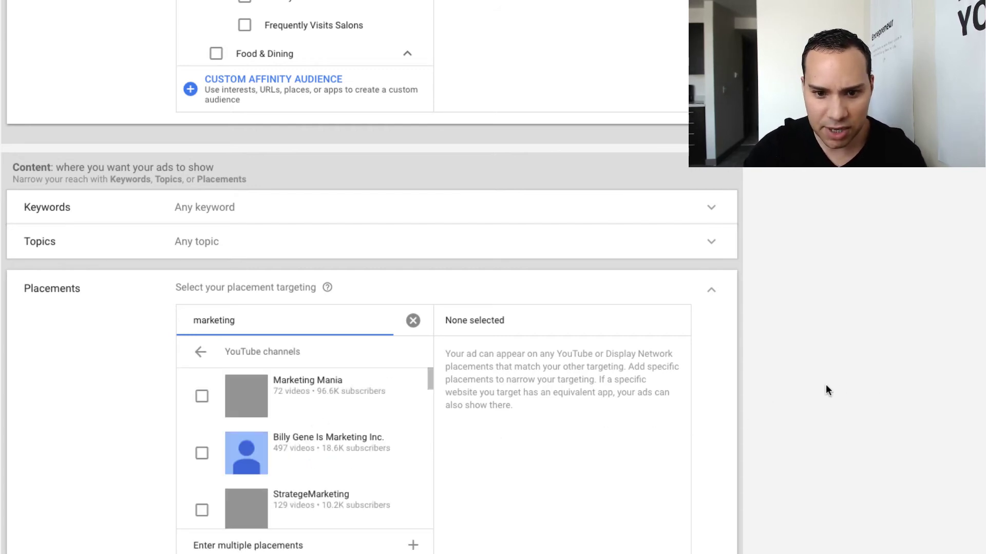
Look through the YouTube channels listed for the placement search "marketing"
scroll(825, 372, "down", 1)
scroll(430, 354, "down", 1)
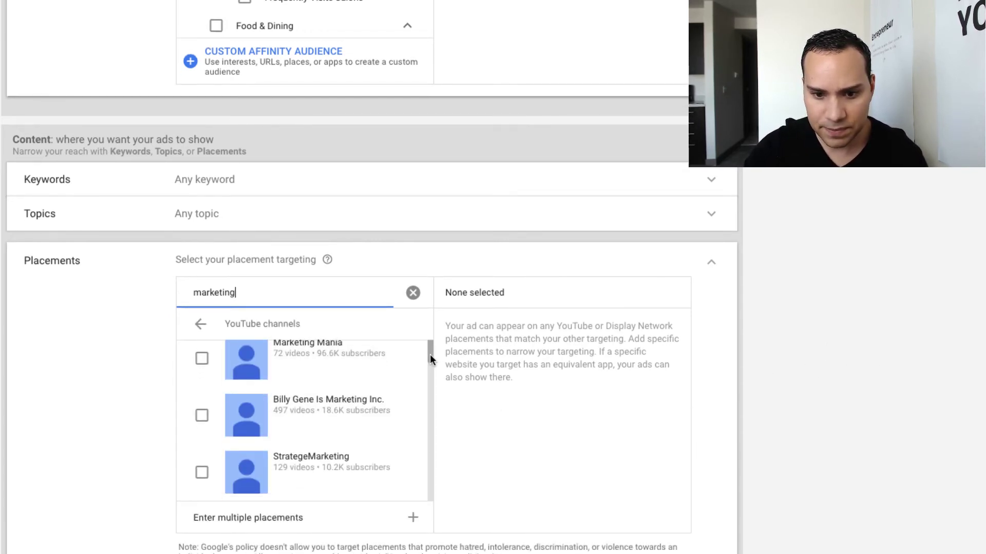
left_click_drag(430, 354, 427, 329)
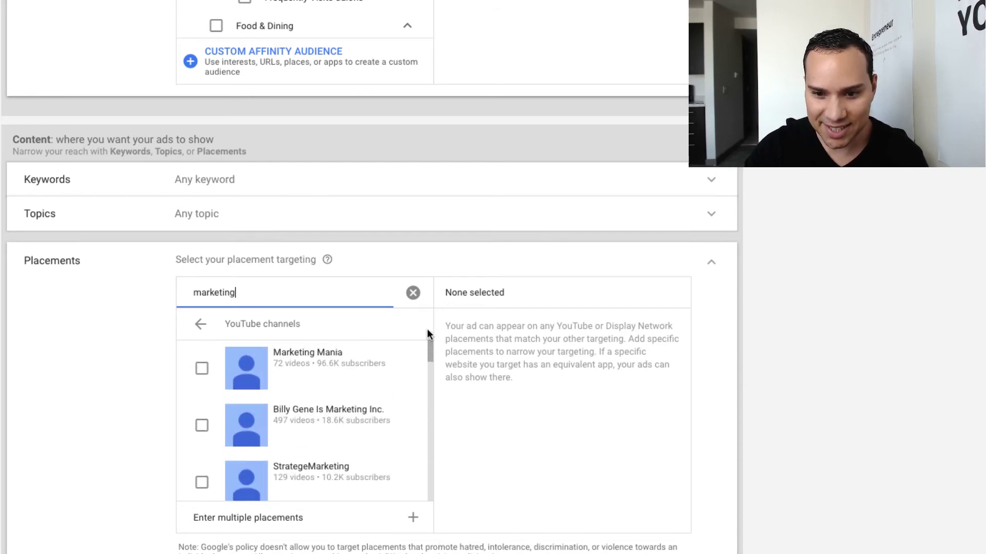
left_click(99, 354)
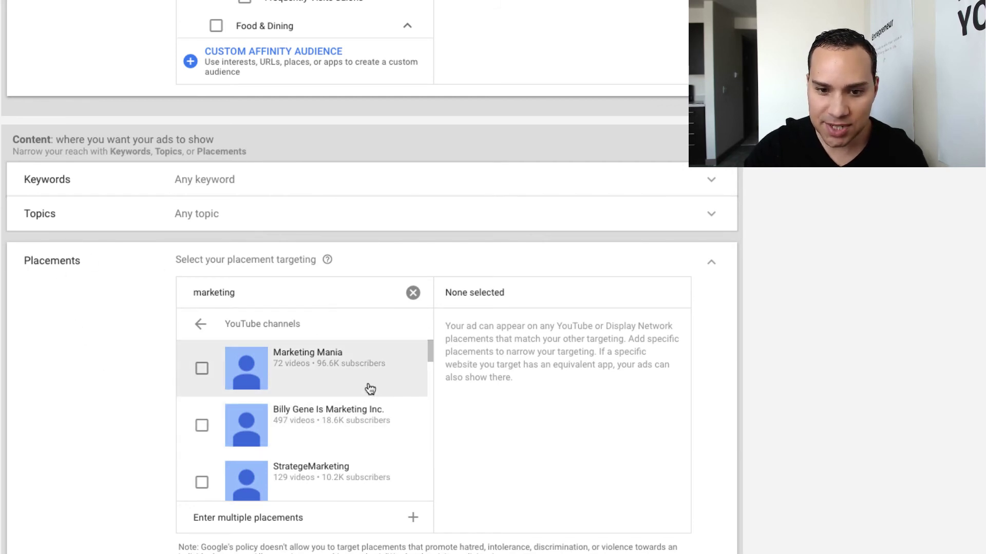
left_click_drag(429, 353, 417, 330)
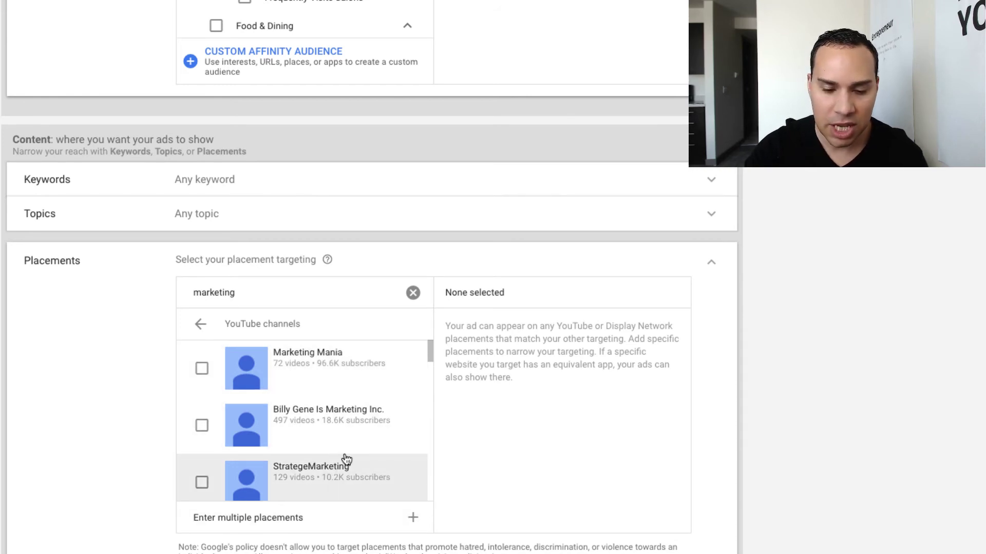
Refine the placement channel search to "marketing for youtube", and clear the search
left_click(254, 294)
type("for yout")
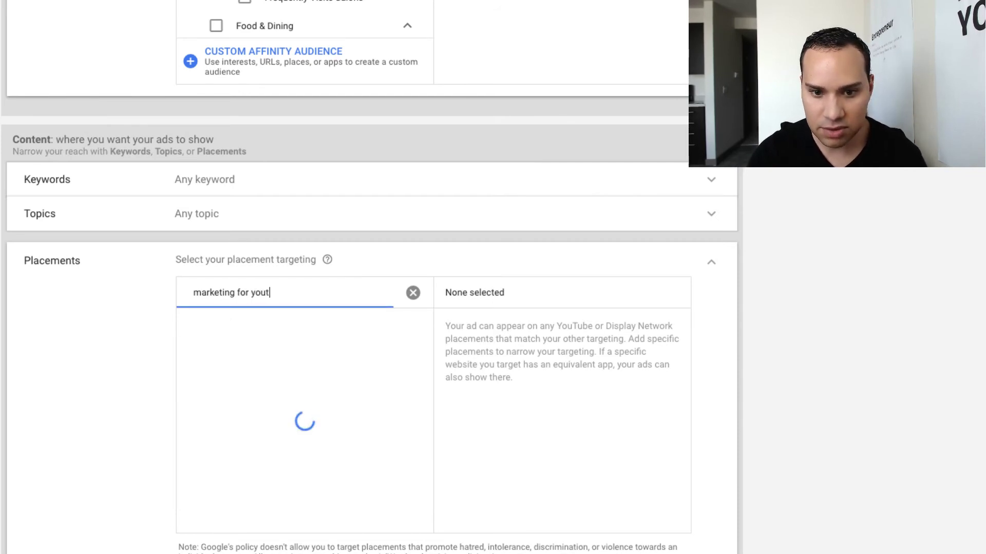
type("ube")
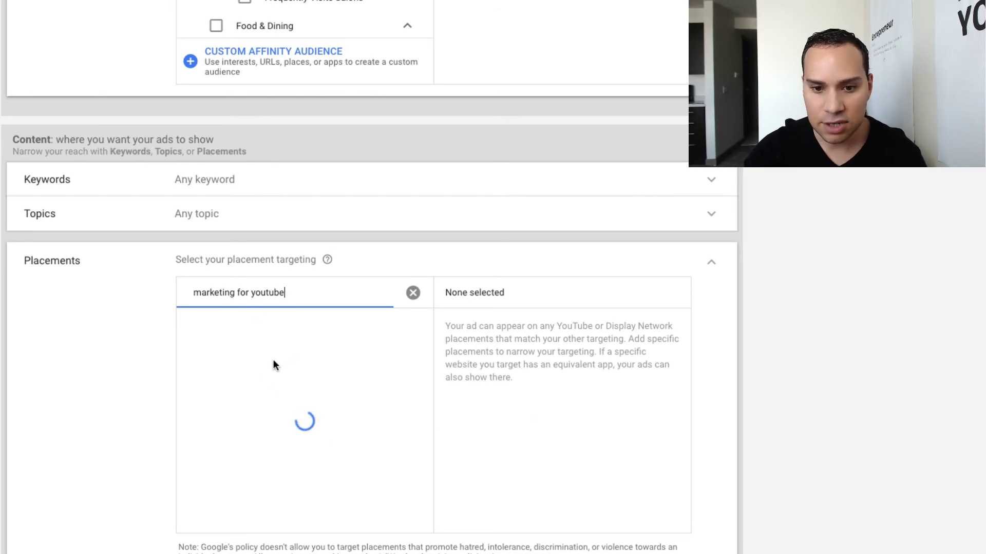
left_click_drag(285, 293, 180, 296)
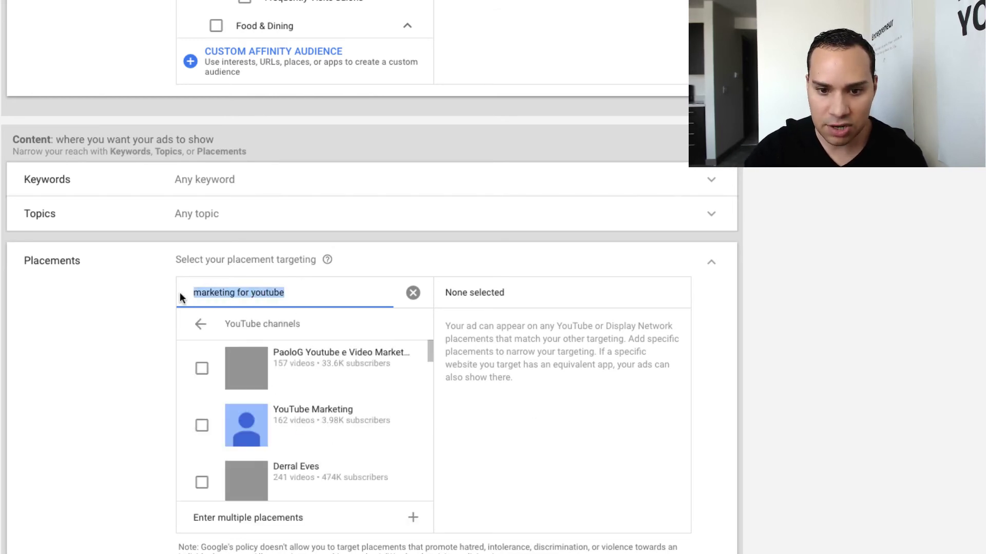
key("BackSpace")
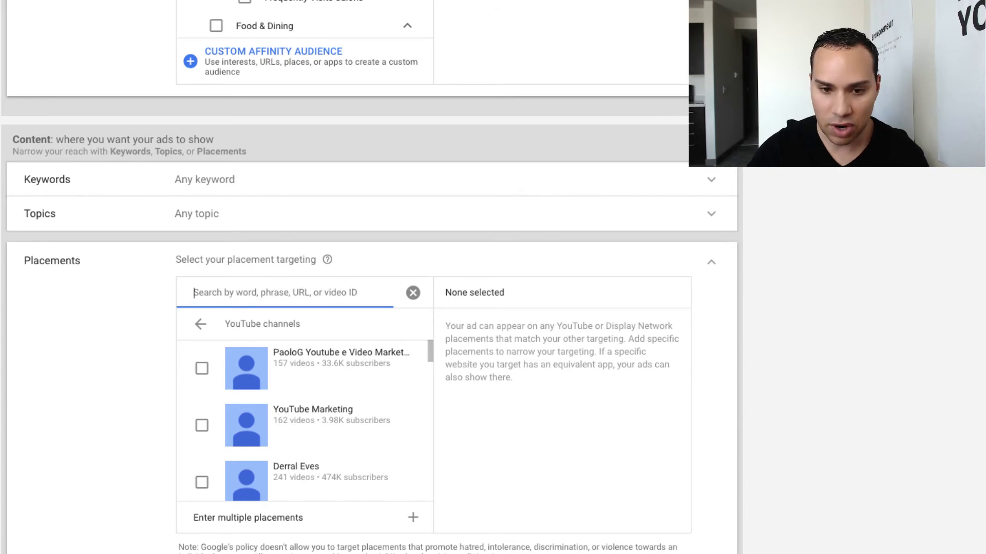
left_click(830, 341)
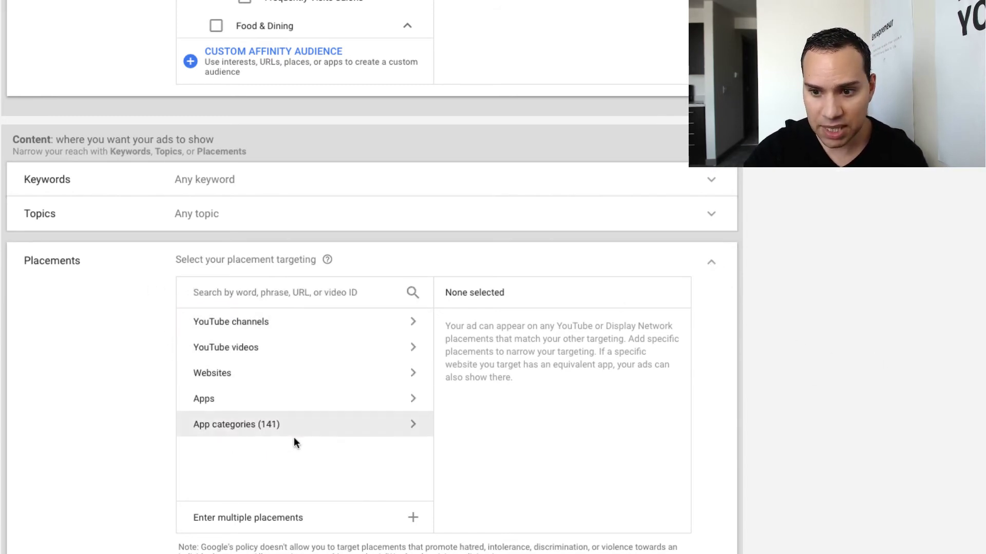
Examine the in-market audience categories in the ad group's intent and life events targeting
scroll(429, 334, "up", 1)
scroll(368, 402, "up", 6)
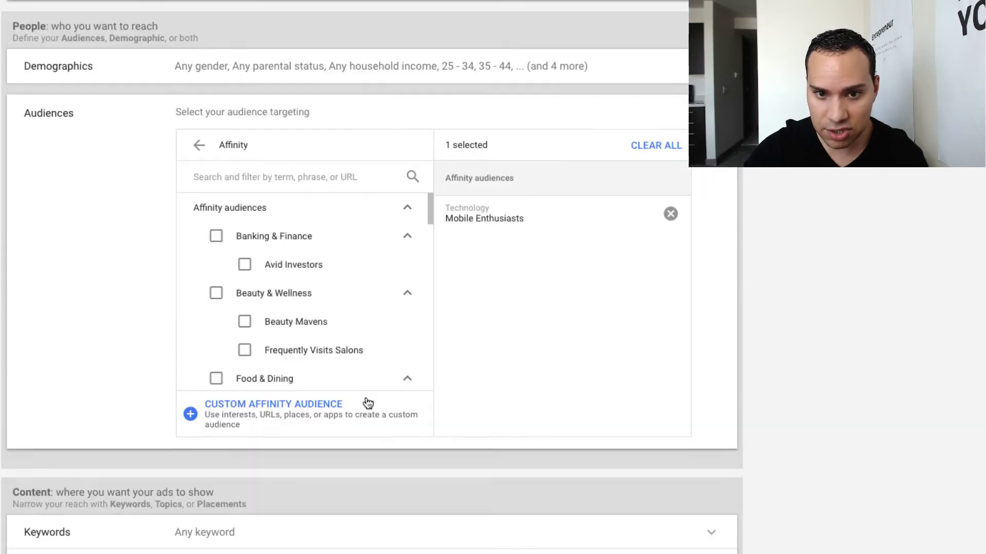
scroll(367, 402, "up", 2)
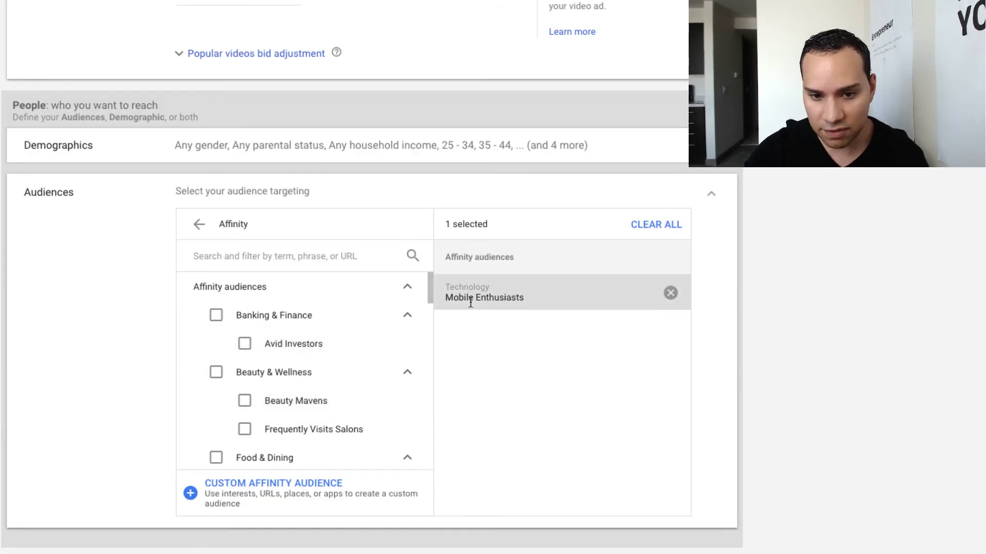
left_click(198, 224)
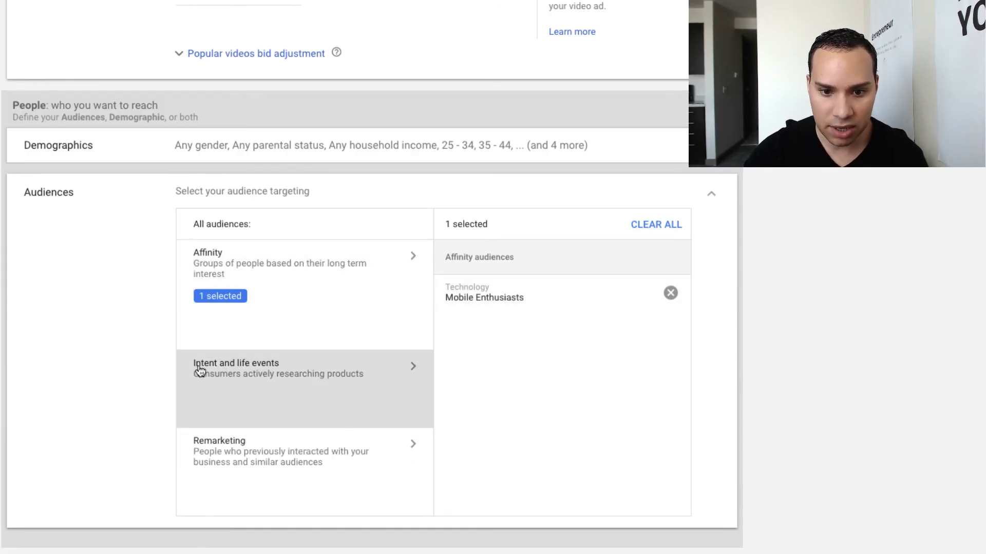
left_click(272, 416)
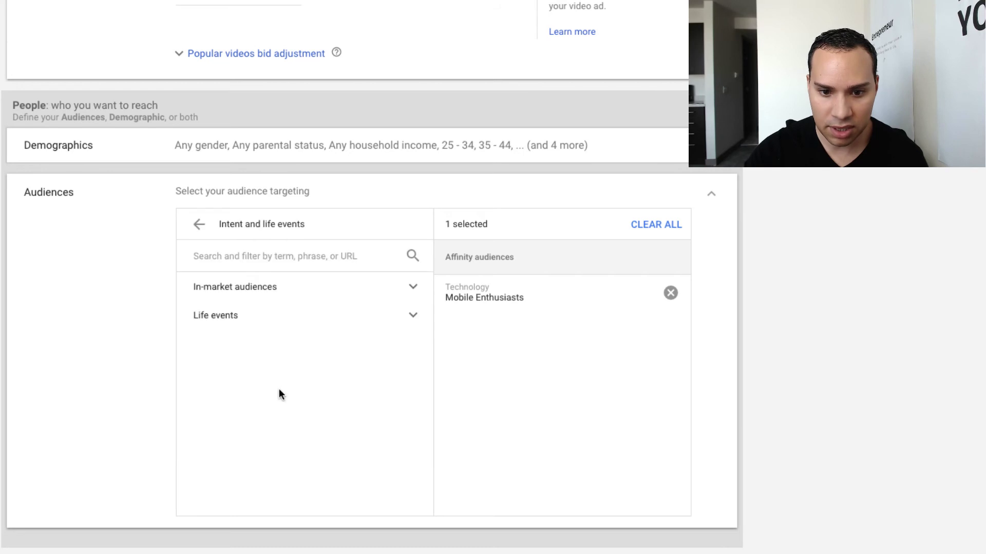
left_click(414, 292)
scroll(324, 365, "down", 6)
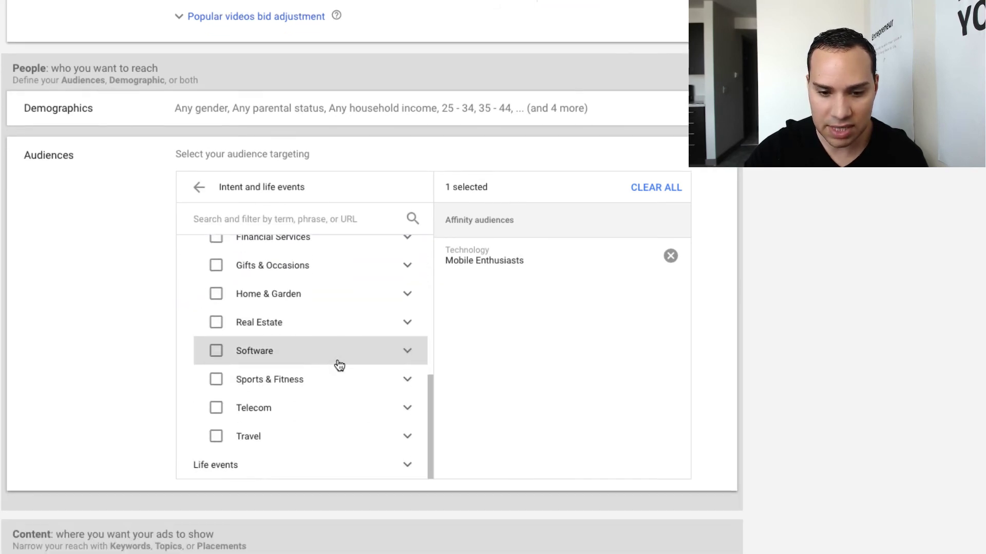
scroll(339, 364, "up", 10)
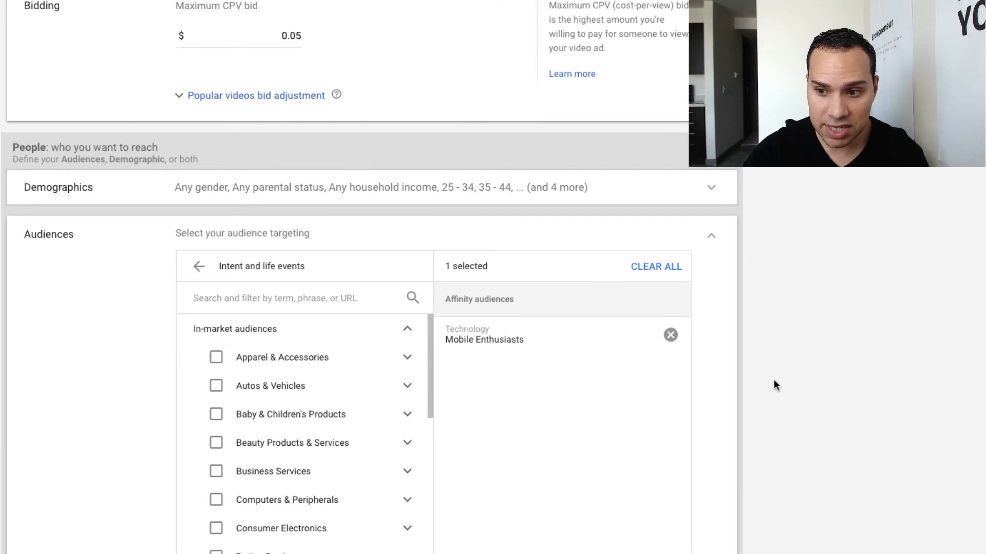
Cancel the ad group without adding a YouTube video and discard its changes
scroll(774, 380, "down", 15)
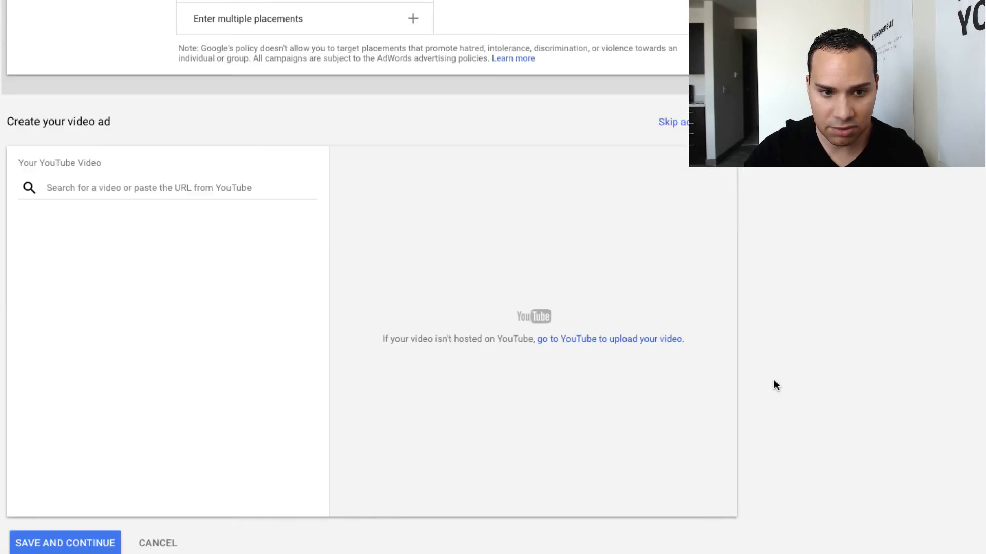
left_click(173, 181)
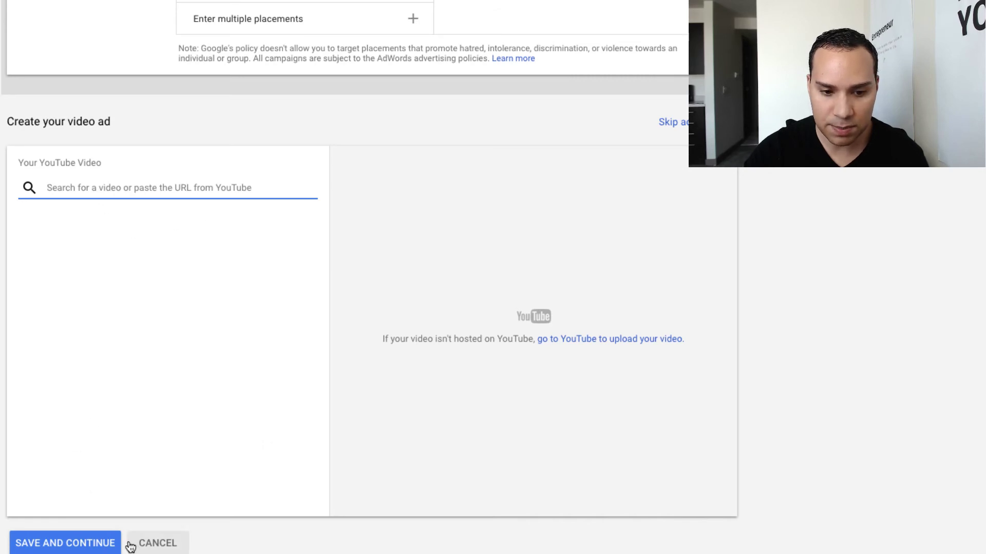
left_click(157, 543)
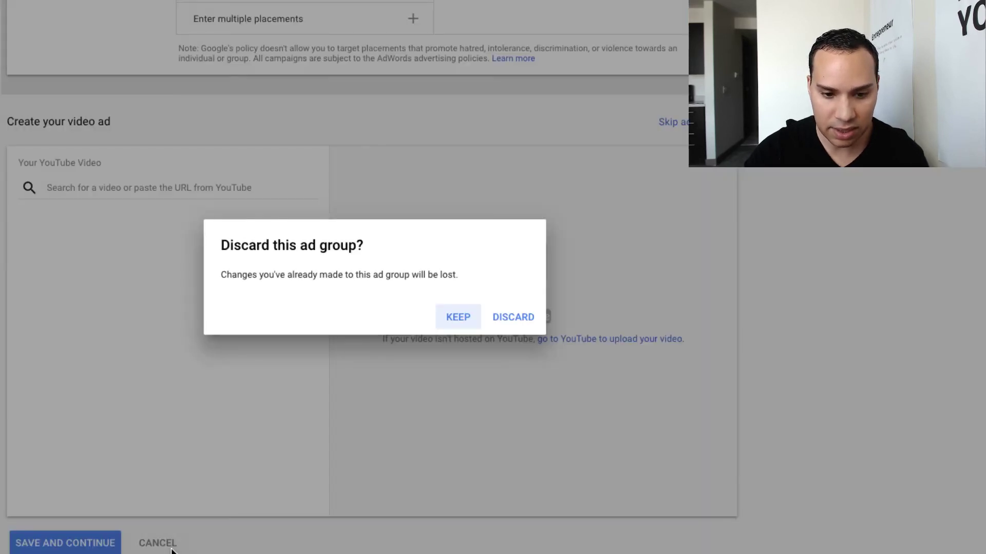
right_click(517, 317)
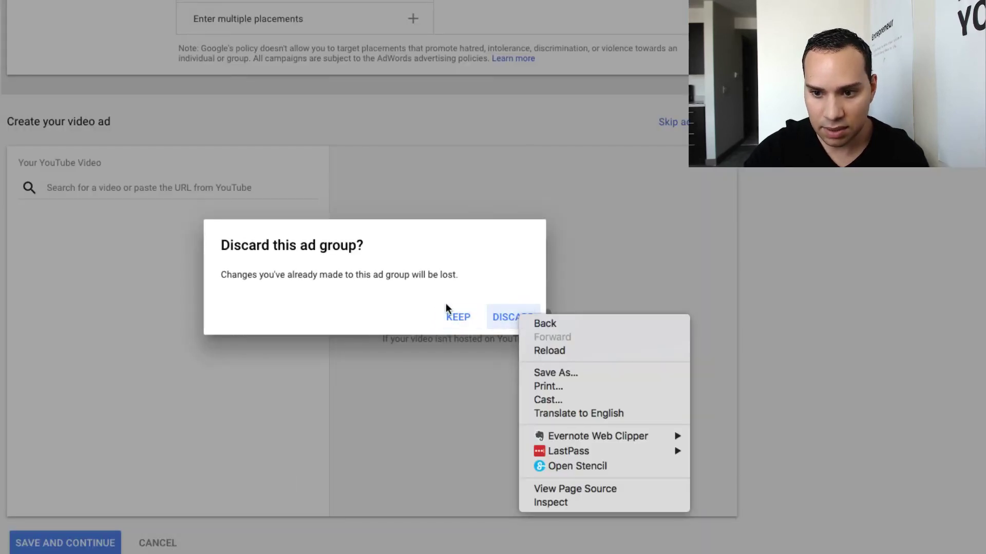
left_click(446, 304)
left_click(507, 322)
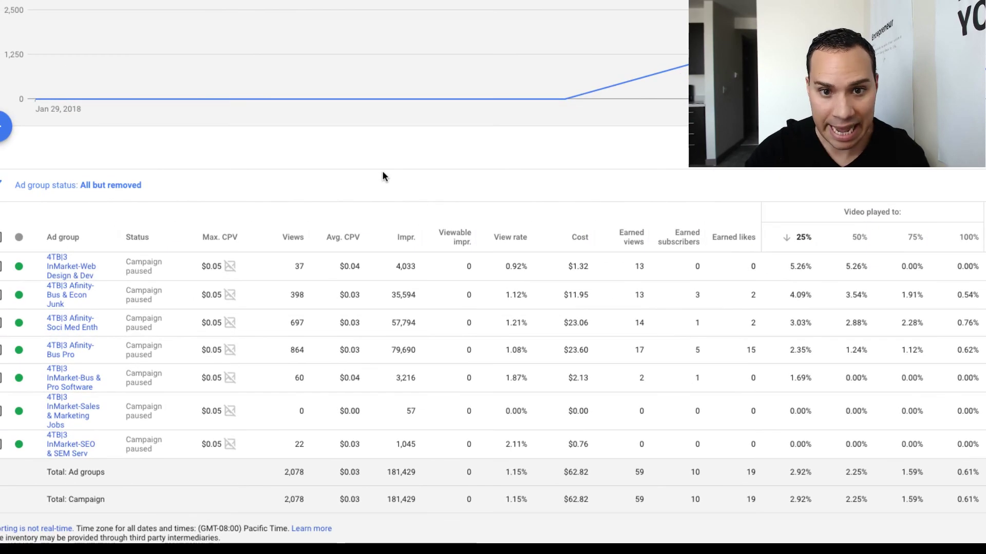
Review the AdWords Editor web page, including its download option and how the tool works
scroll(341, 138, "down", 1)
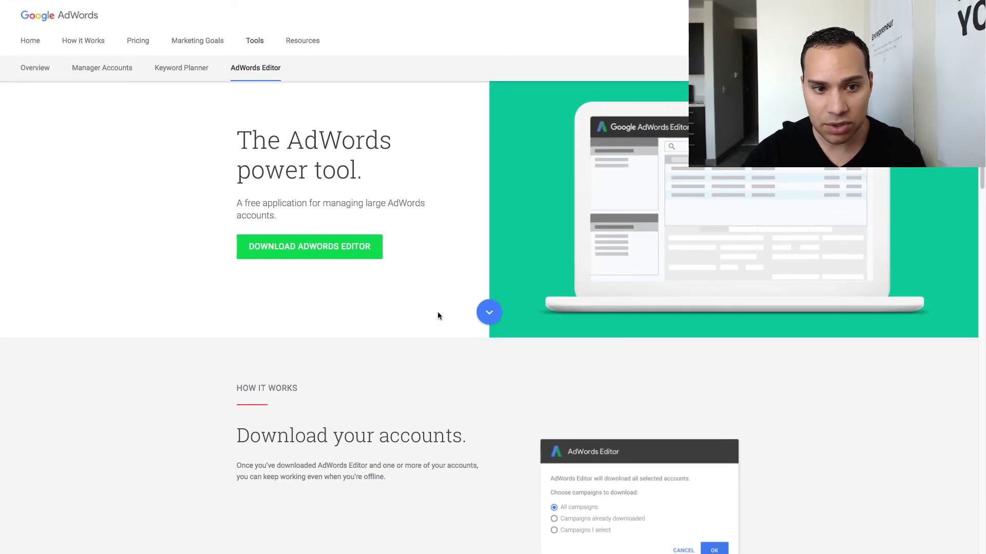
scroll(444, 303, "down", 9)
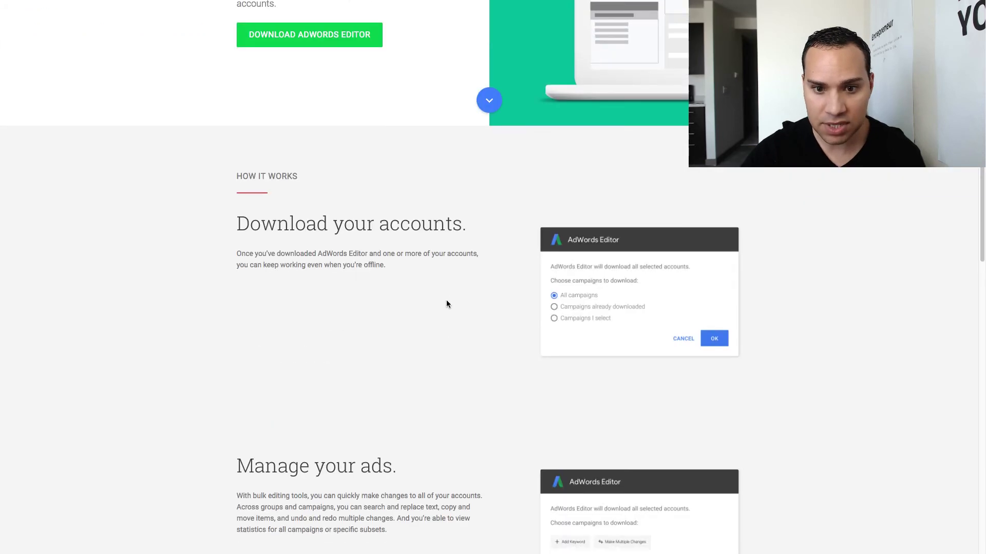
scroll(446, 305, "down", 10)
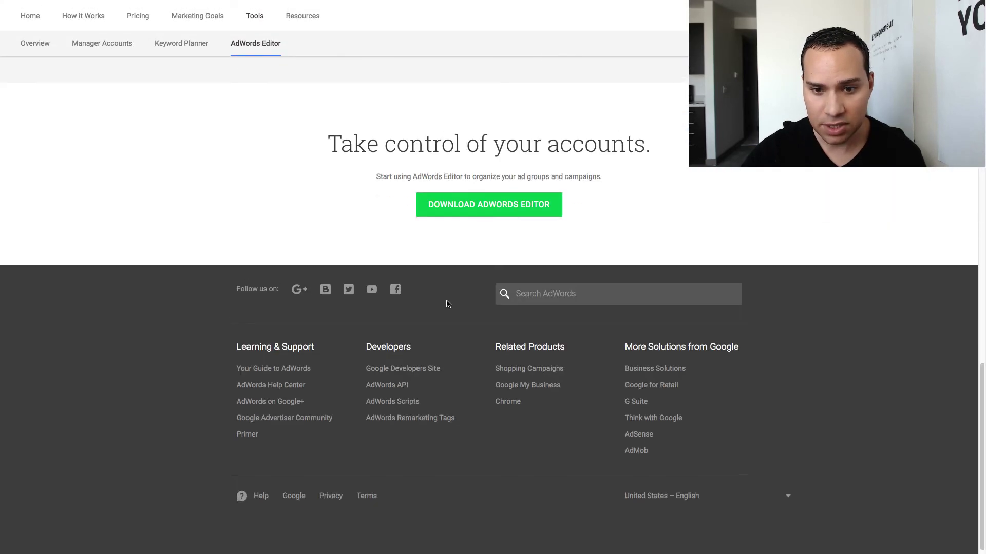
scroll(446, 305, "up", 20)
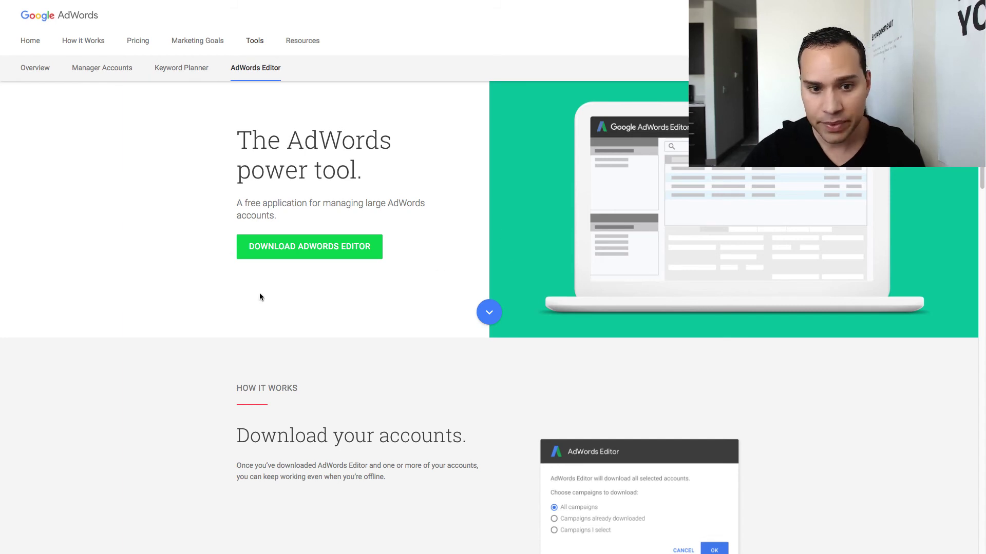
Switch to AdWords Editor and examine the ad groups of the "1| 4TB - M42 Content Mrkt Tips (Affinity+InMarket)" campaign and the campaign list
key("super+Tab")
key("super+Tab")
key("super+Tab")
key("super+Tab")
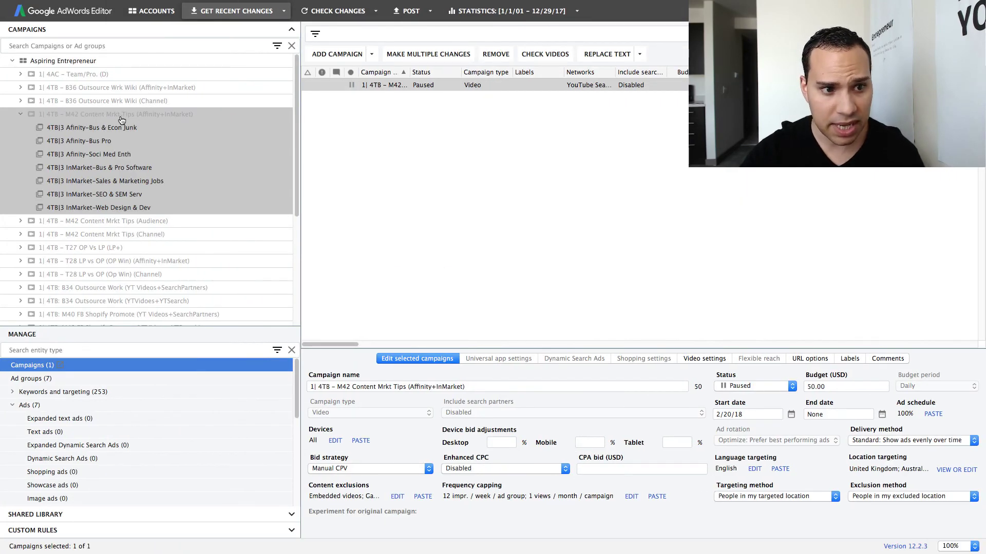
left_click(33, 380)
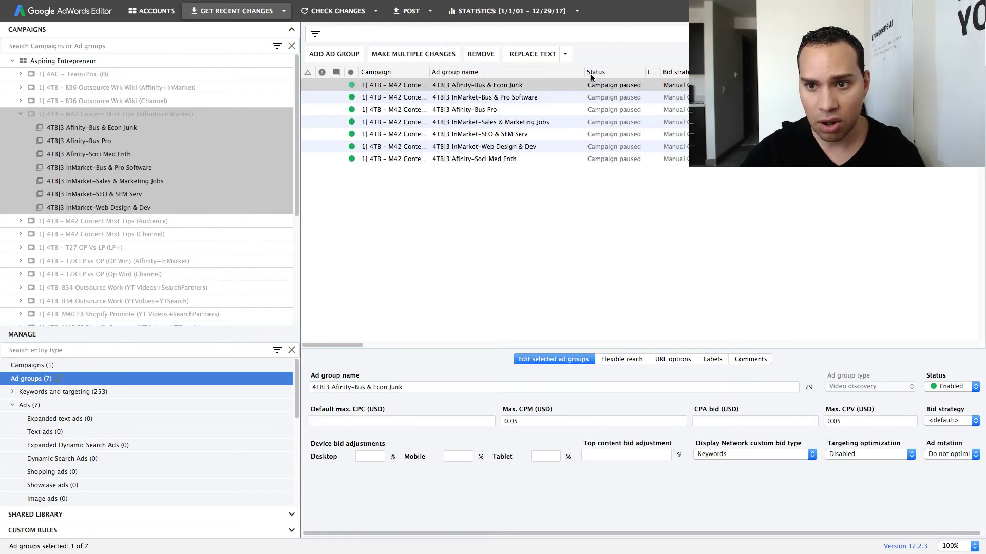
left_click(51, 114)
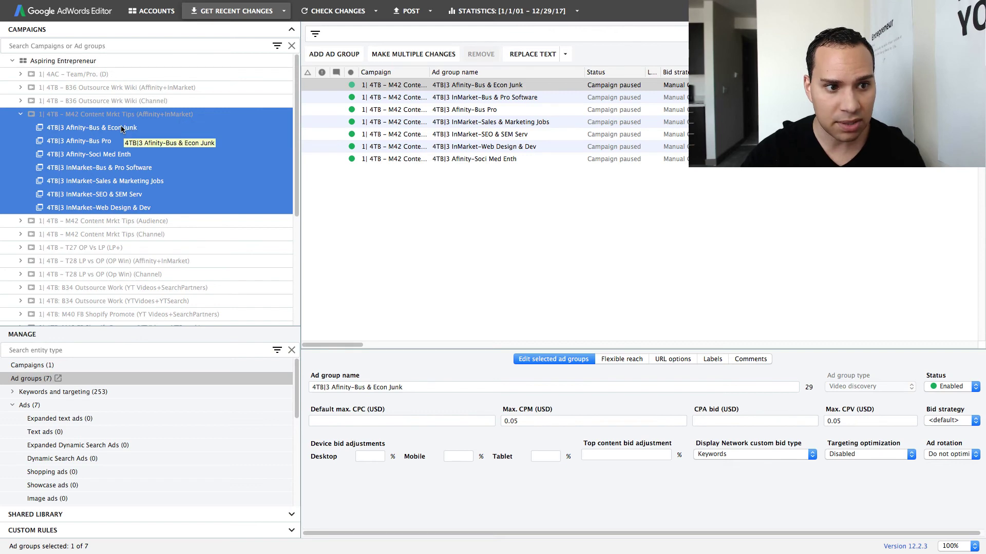
left_click(150, 130)
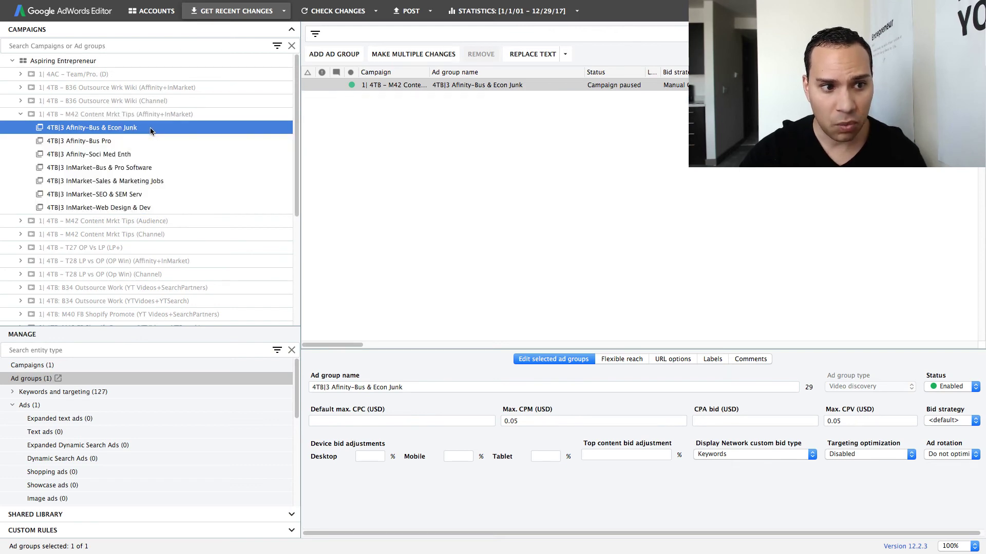
left_click(155, 115)
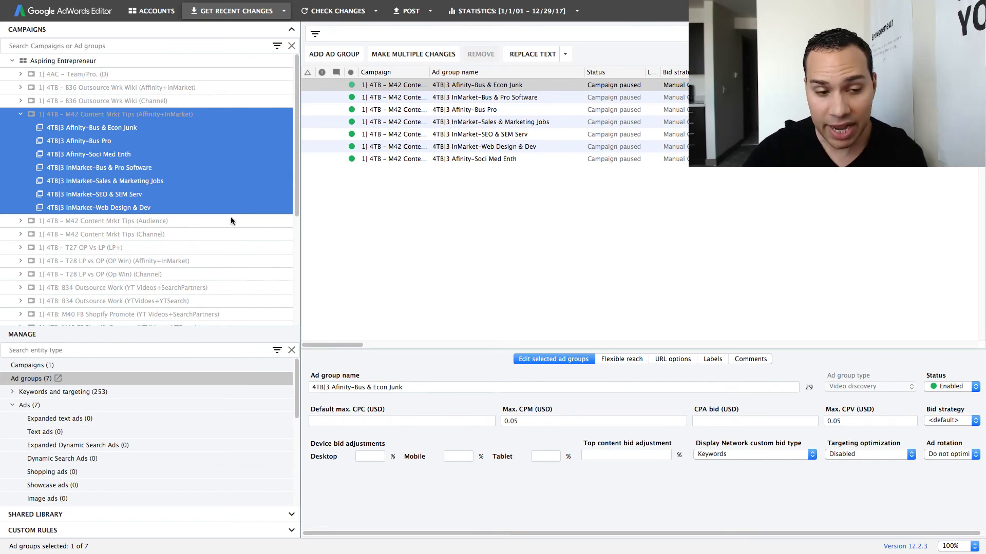
scroll(231, 216, "down", 5)
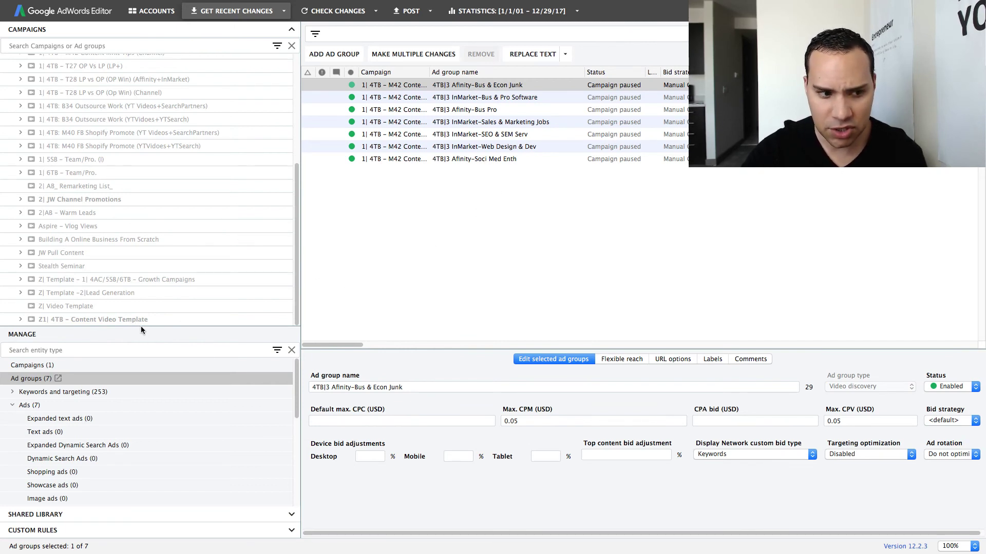
scroll(187, 280, "up", 5)
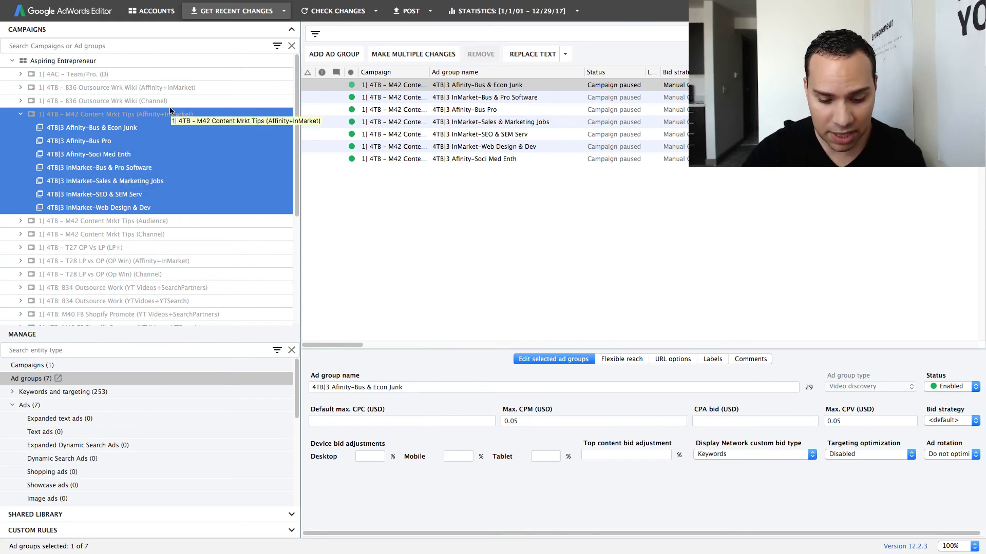
Duplicate the "1| 4TB - M42 Content Mrkt Tips (Affinity+InMarket)" campaign with its ad groups in the campaign list
right_click(140, 117)
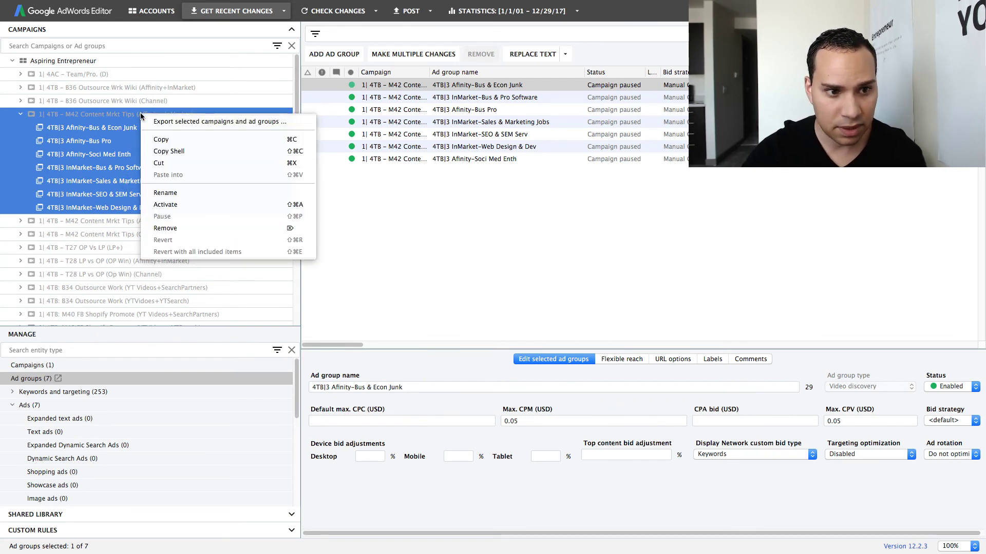
left_click(175, 137)
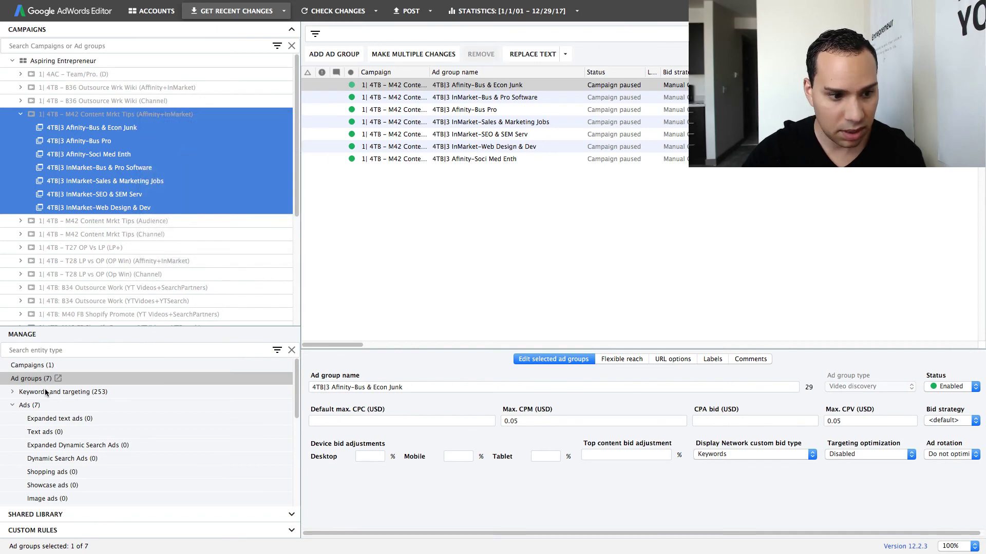
left_click(34, 366)
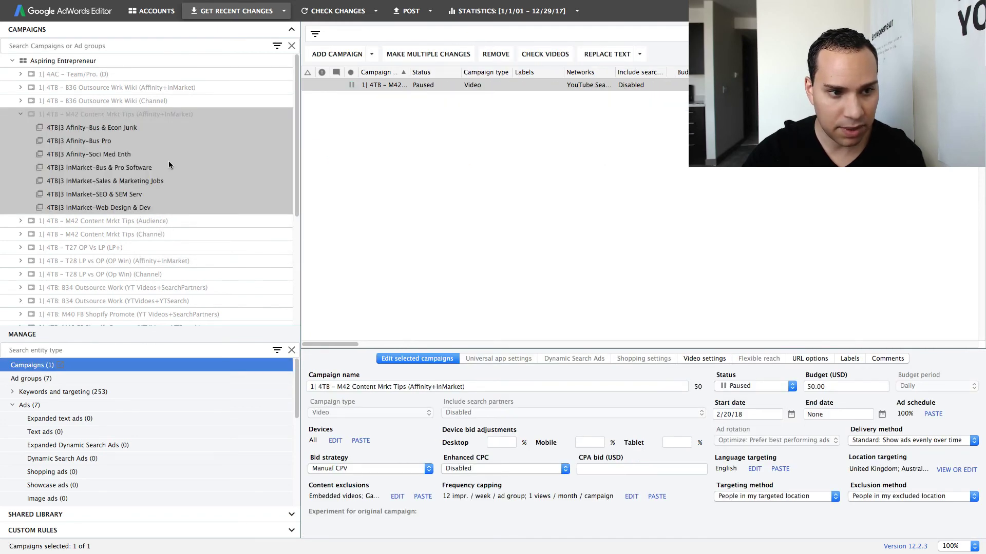
key("ctrl+v")
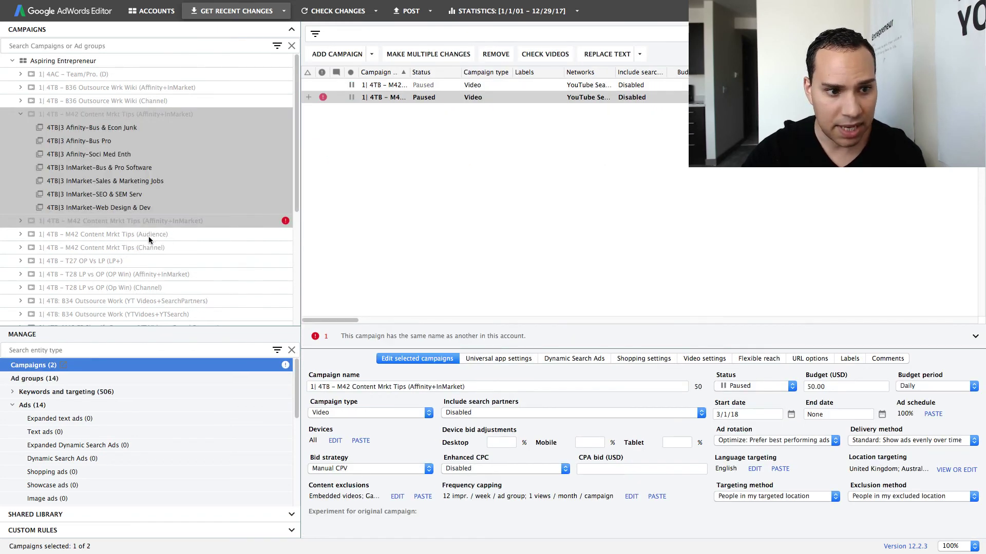
Examine the ad groups inside the duplicated "1| 4TB - M42 Content Mrkt Tips (Affinity+InMarket)" campaign and collapse the original campaign
left_click(177, 223)
left_click(21, 221)
scroll(163, 251, "down", 4)
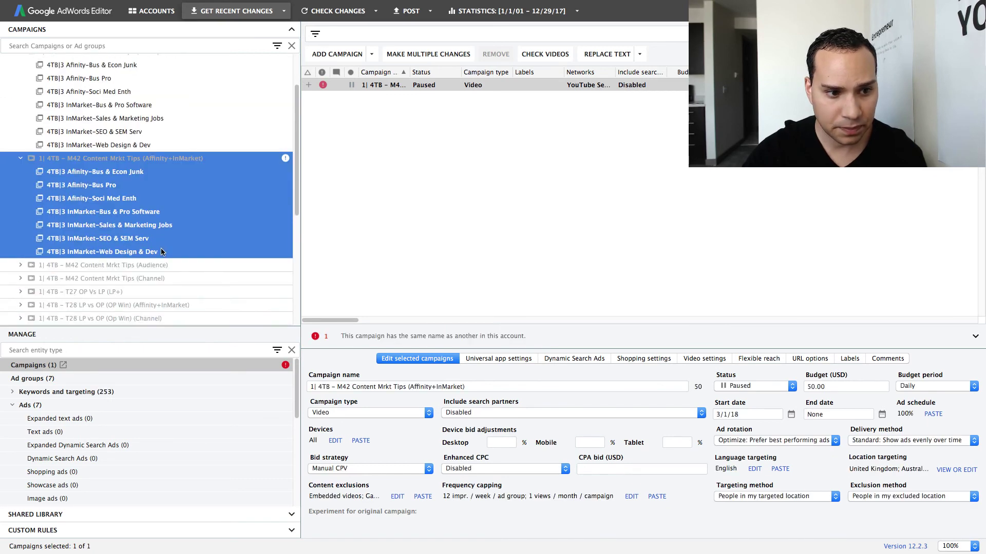
scroll(164, 148, "up", 4)
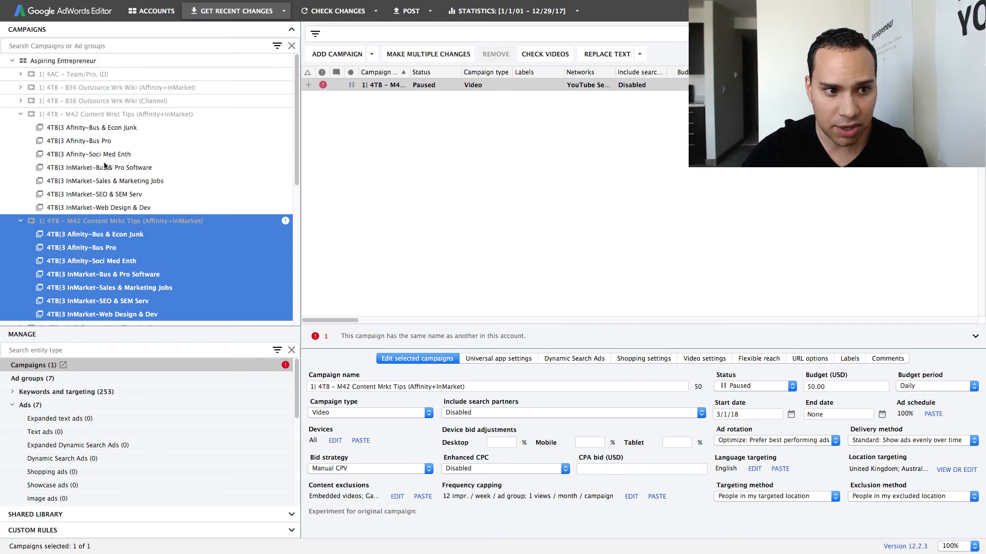
left_click(22, 115)
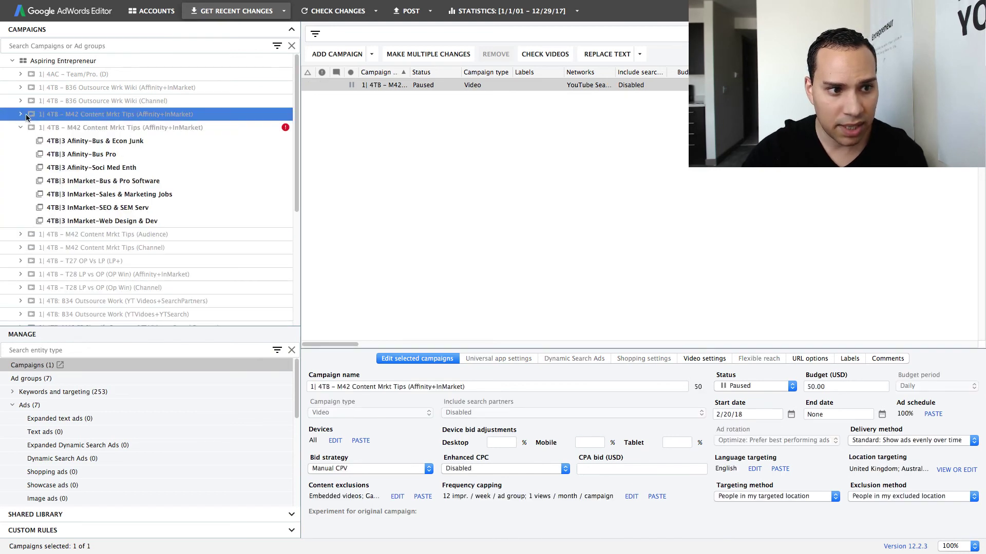
Rename the duplicated campaign as "1| 4TB - Vlog 101 Example (Affinity+InMarket)"
left_click(117, 130)
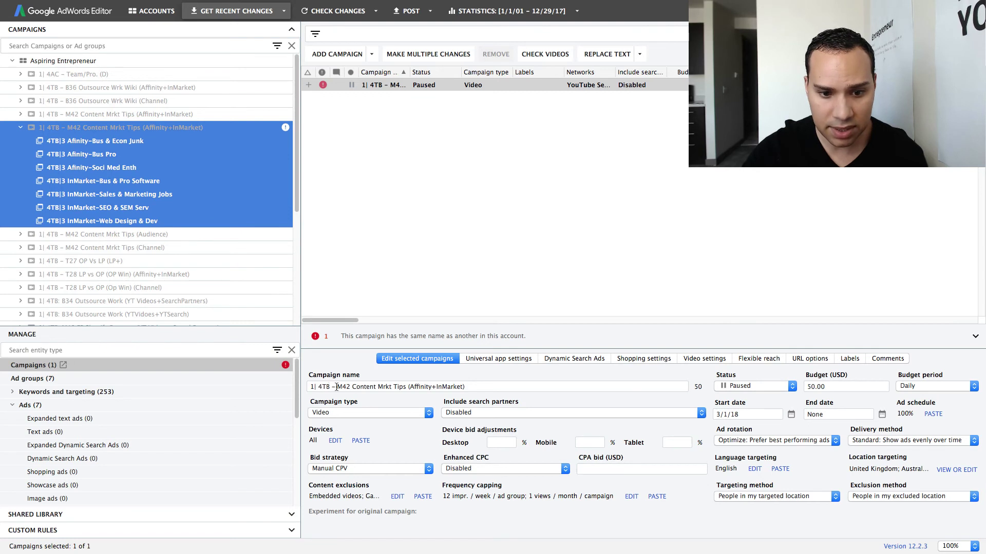
left_click_drag(337, 387, 404, 386)
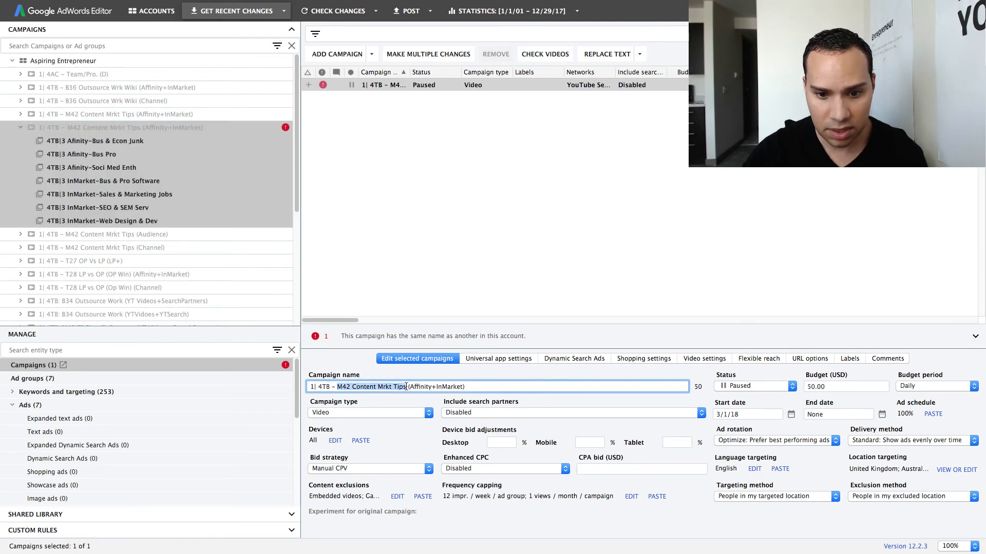
type("Vlogg")
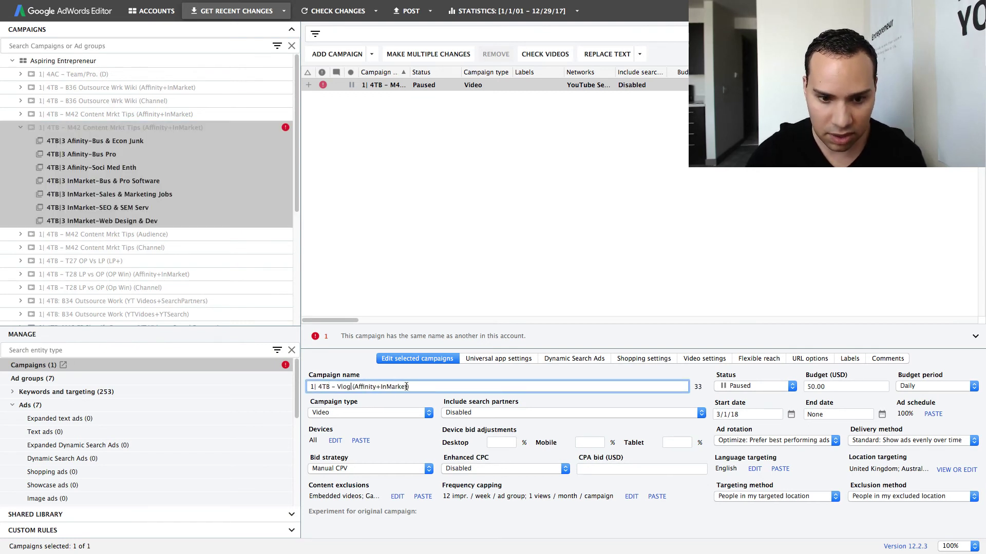
key("BackSpace")
type("101 Ex")
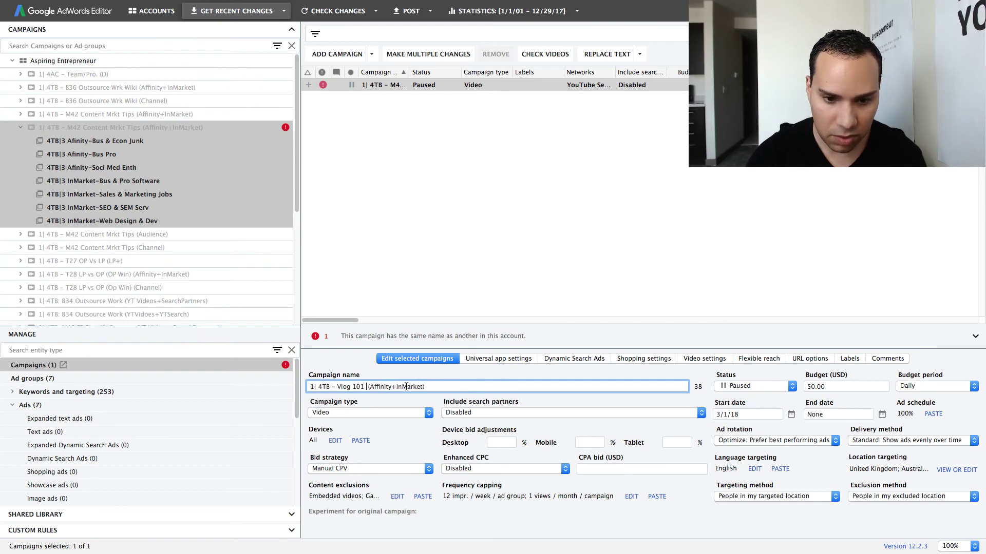
type("ample")
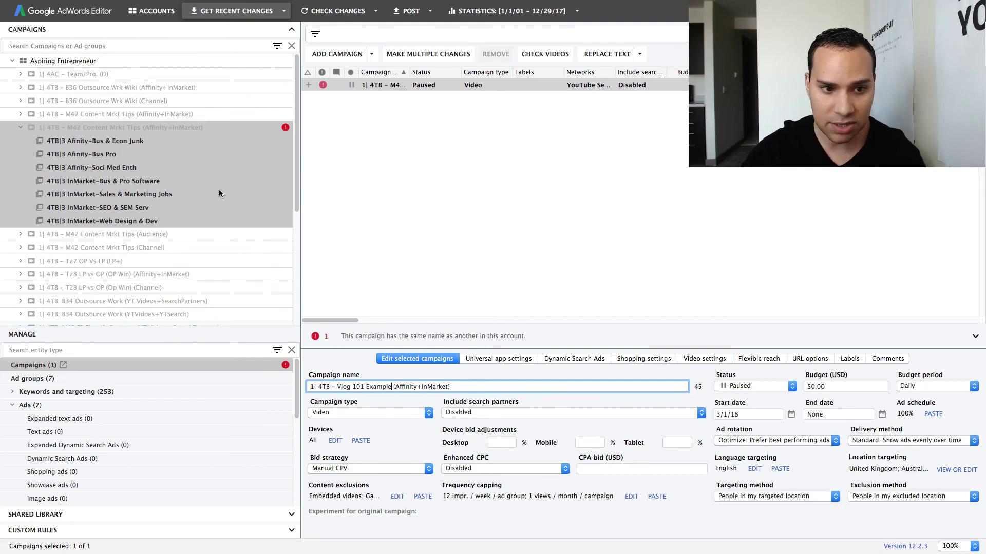
left_click(107, 140)
left_click(103, 194)
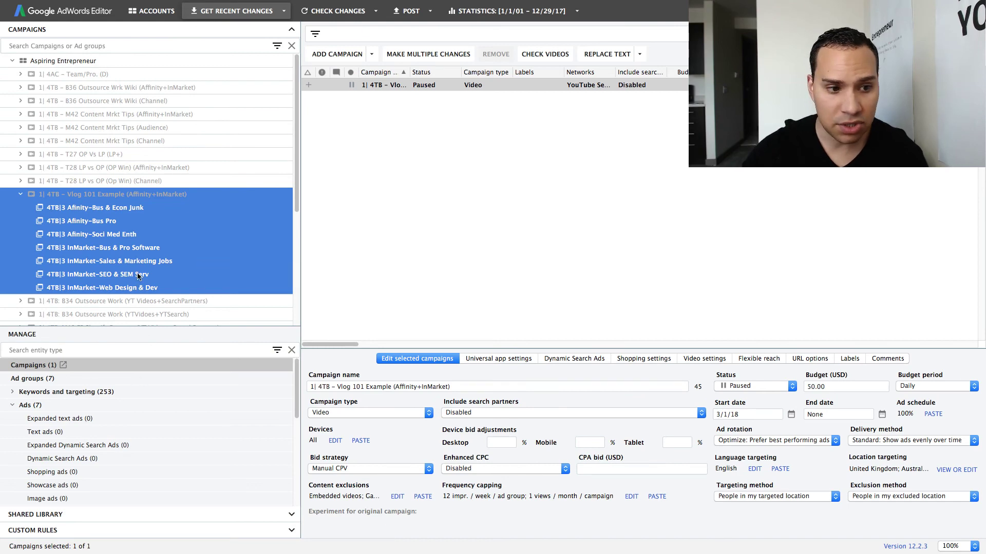
Remove all TrueView video discovery ads of the Vlog 101 Example campaign except the first one listed
left_click(96, 212)
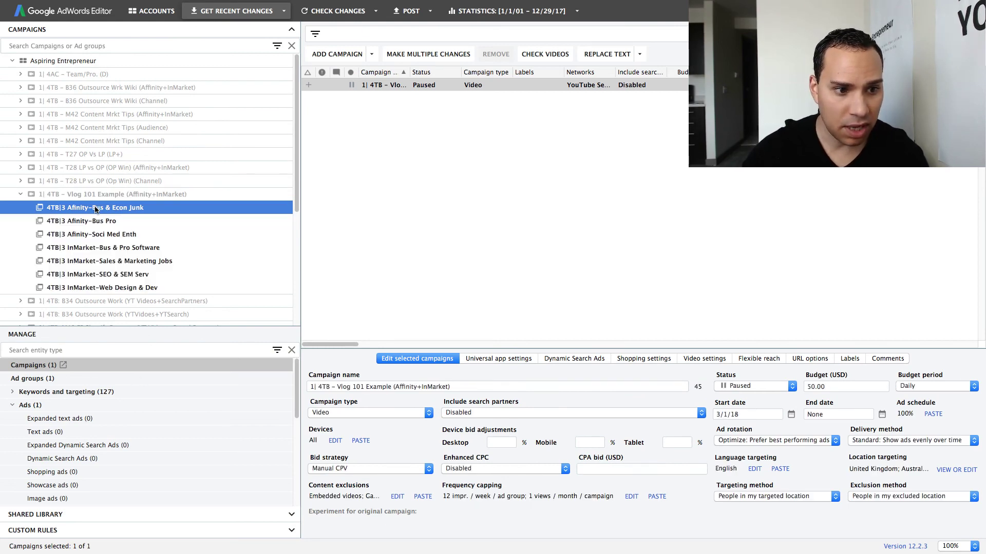
left_click(106, 200)
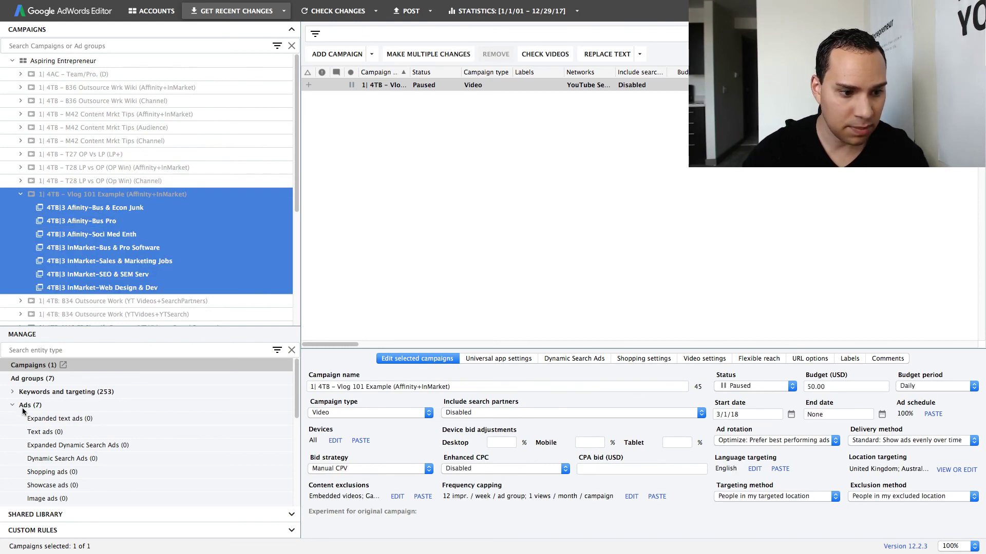
scroll(115, 439, "down", 5)
left_click(46, 381)
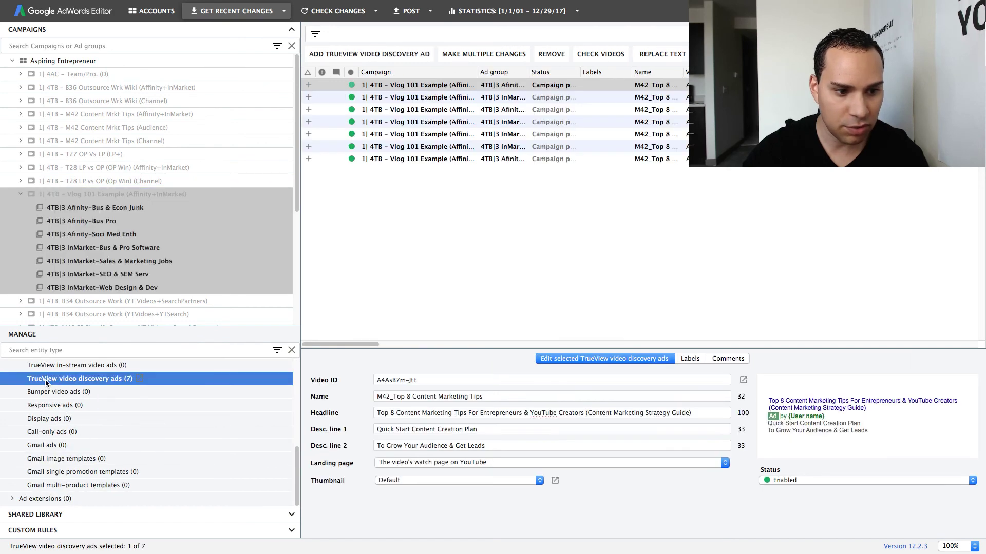
left_click(450, 97)
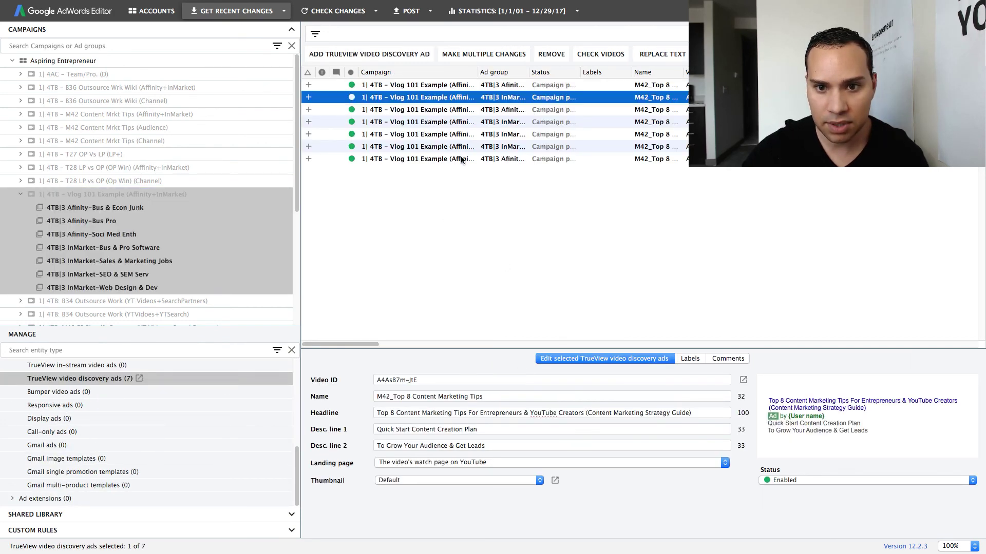
left_click(461, 160, "shift")
key("Delete")
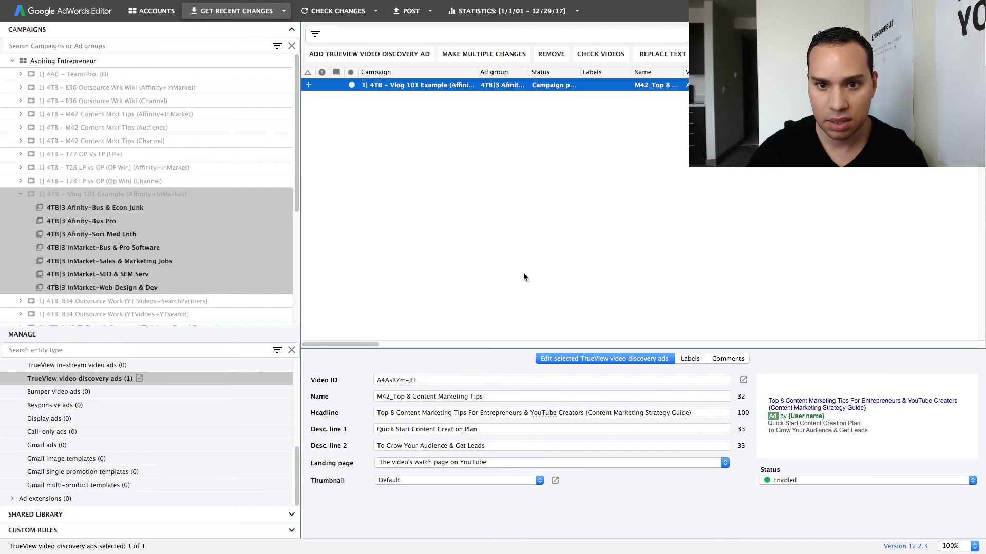
Open the remaining ad's video on YouTube from its video ID and copy the video URL
left_click(429, 380)
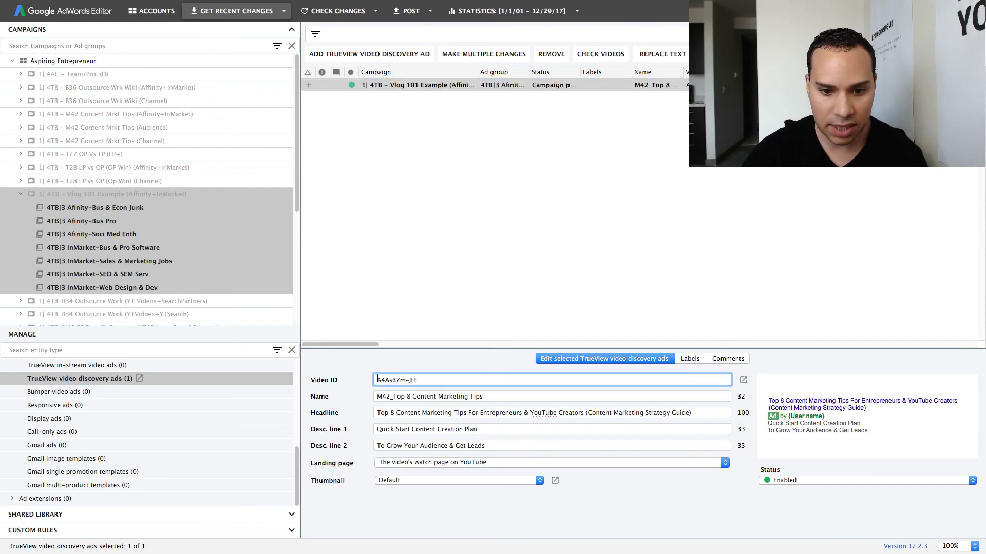
left_click_drag(377, 380, 428, 376)
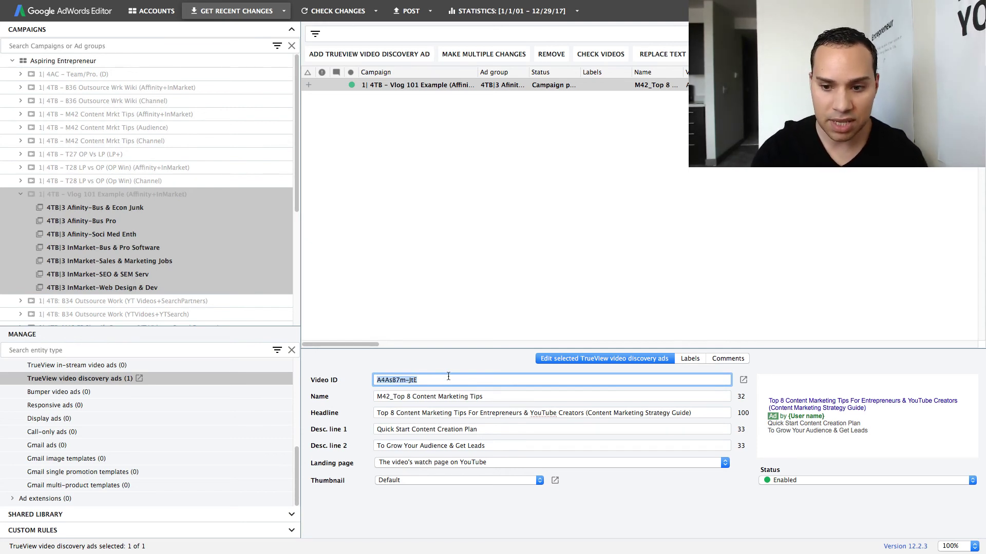
left_click(744, 380)
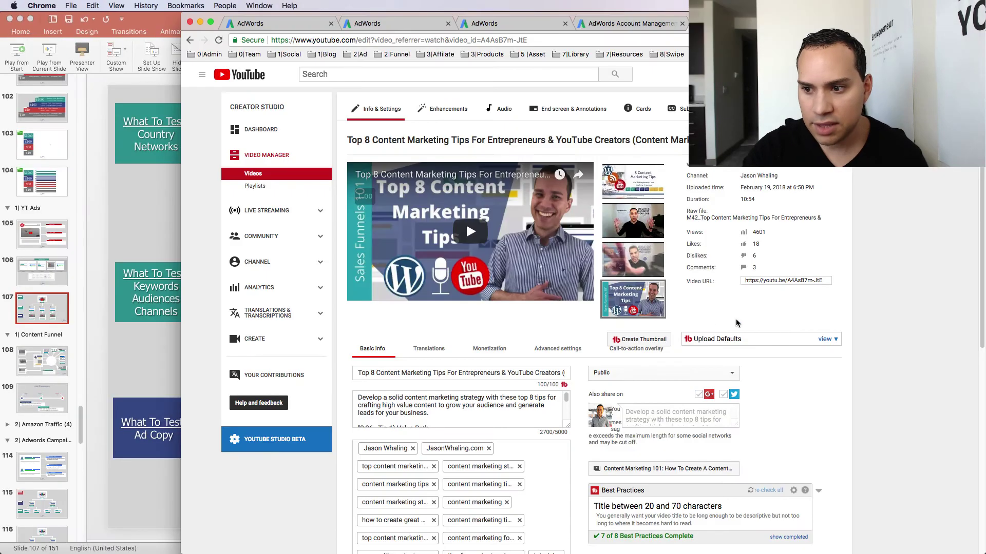
left_click(802, 281)
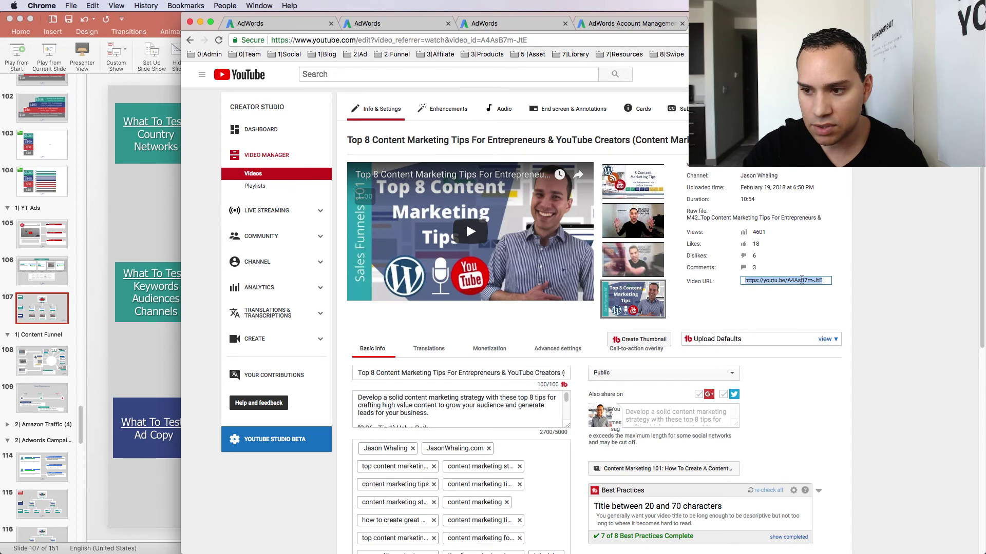
left_click(806, 282)
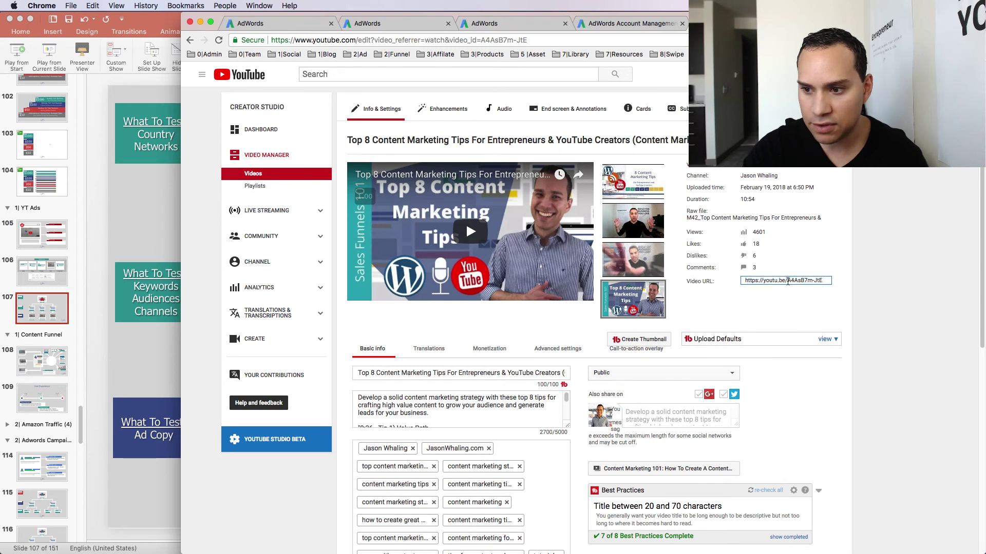
left_click_drag(788, 281, 828, 281)
key("super+a")
key("super+c")
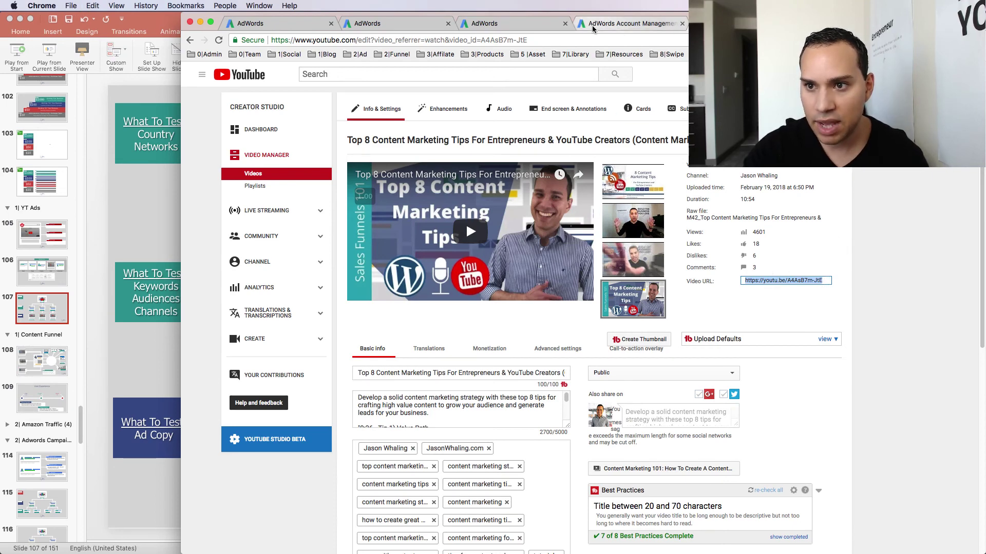
Switch back to AdWords Editor and replace the ad's video ID with the copied URL, trimmed to "A4AsB7m-JtE"
key("super+Tab")
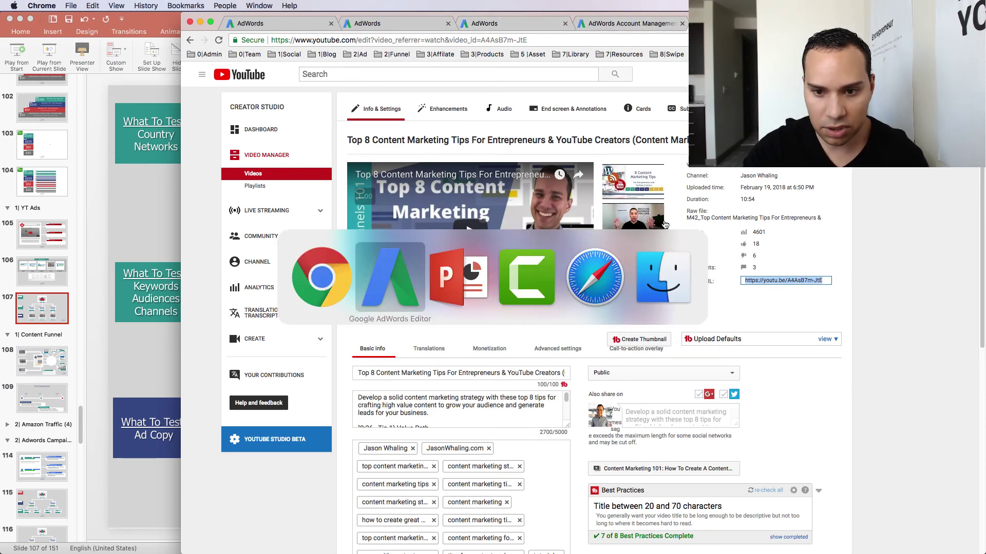
left_click_drag(429, 380, 371, 383)
key("super+v")
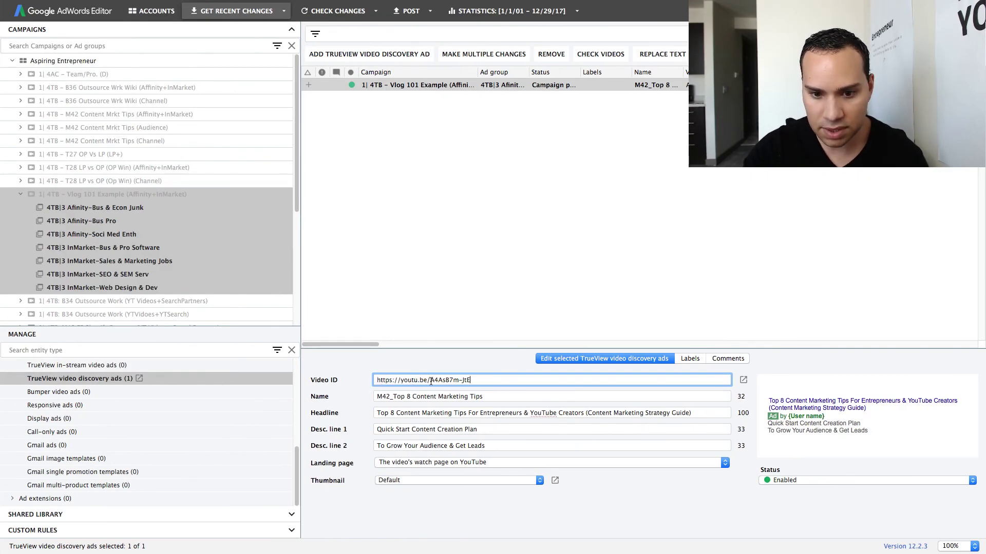
left_click_drag(430, 381, 351, 380)
key("BackSpace")
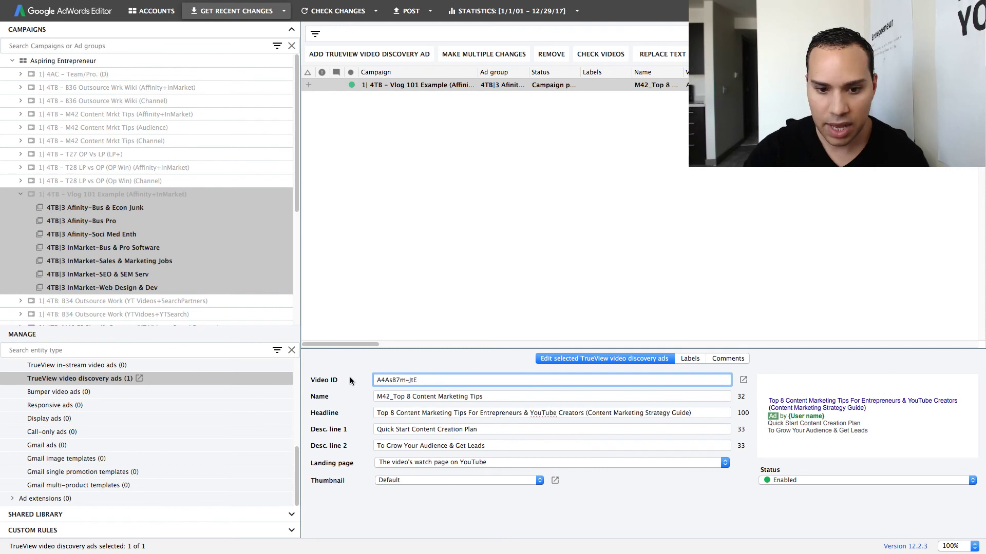
Set the ad's name to "Vlog 101 Test" and its headline to "YT Tutorial"
left_click_drag(490, 398, 342, 394)
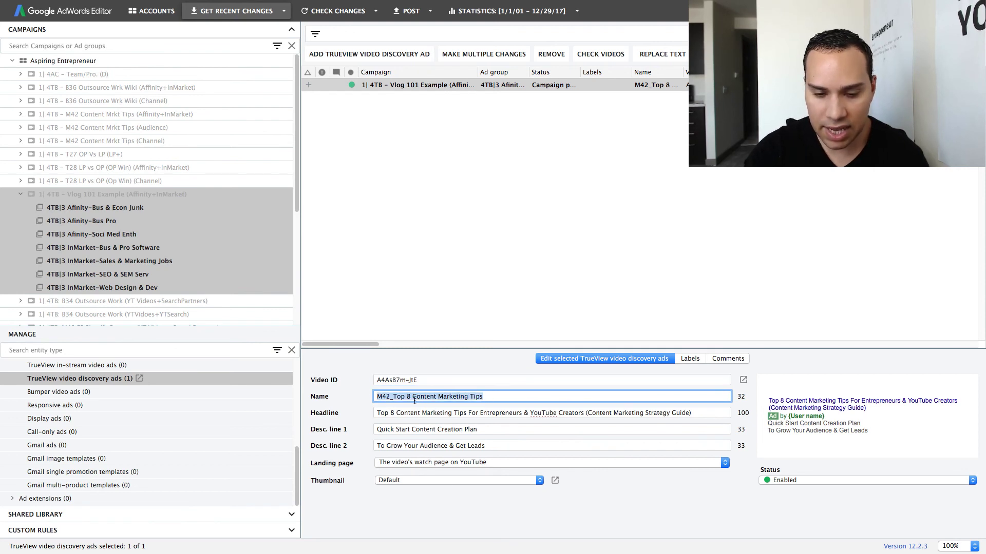
type("Vlog")
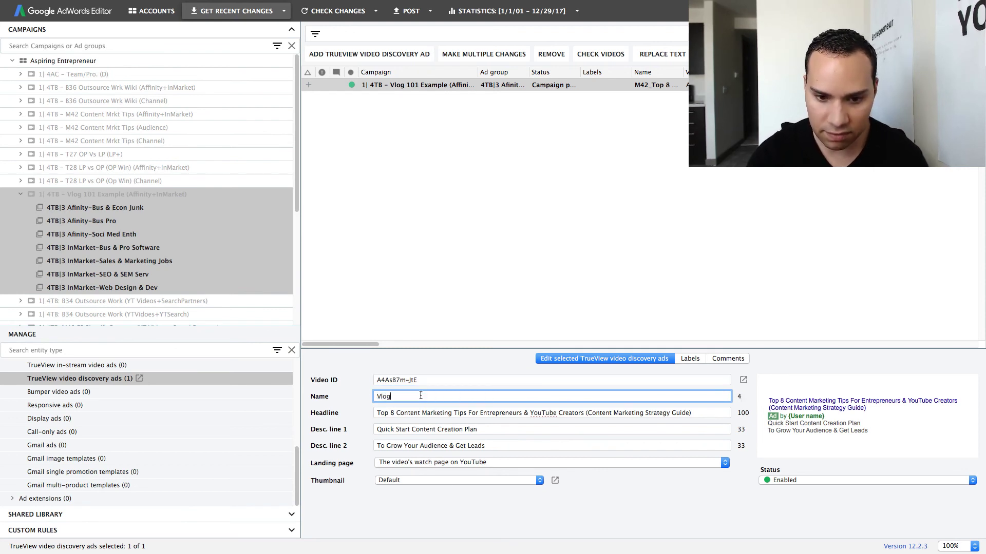
type(" 101 Test")
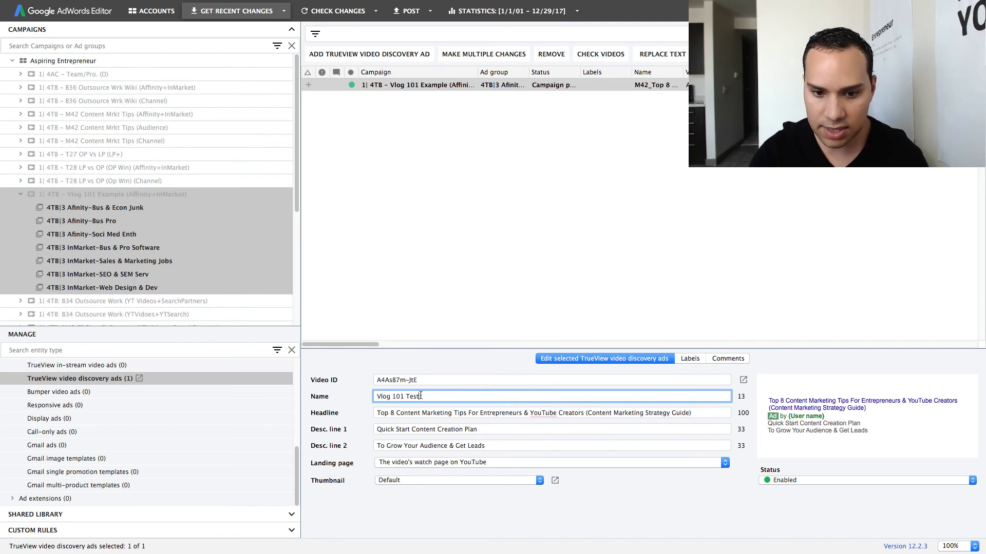
left_click(485, 413)
key("super+a")
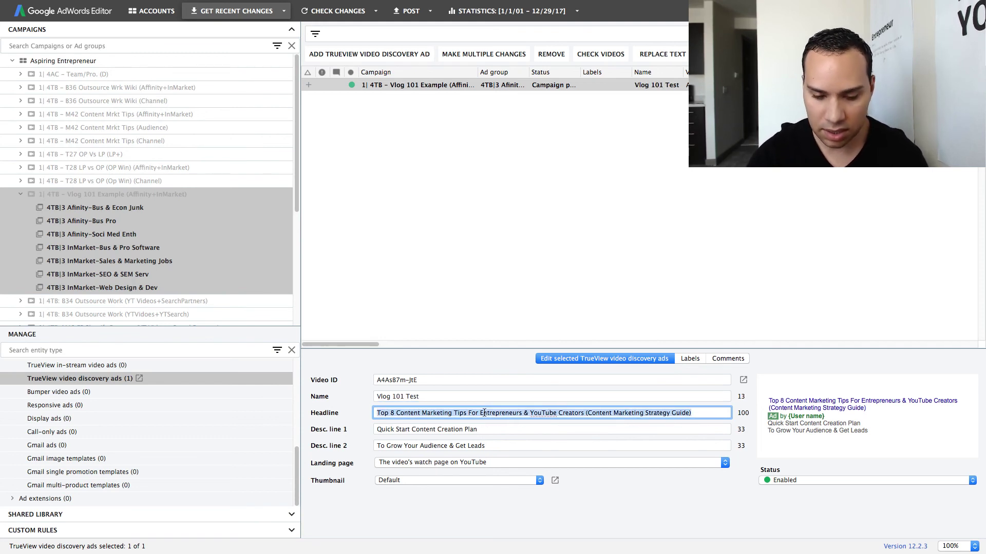
type("YT Tutorial")
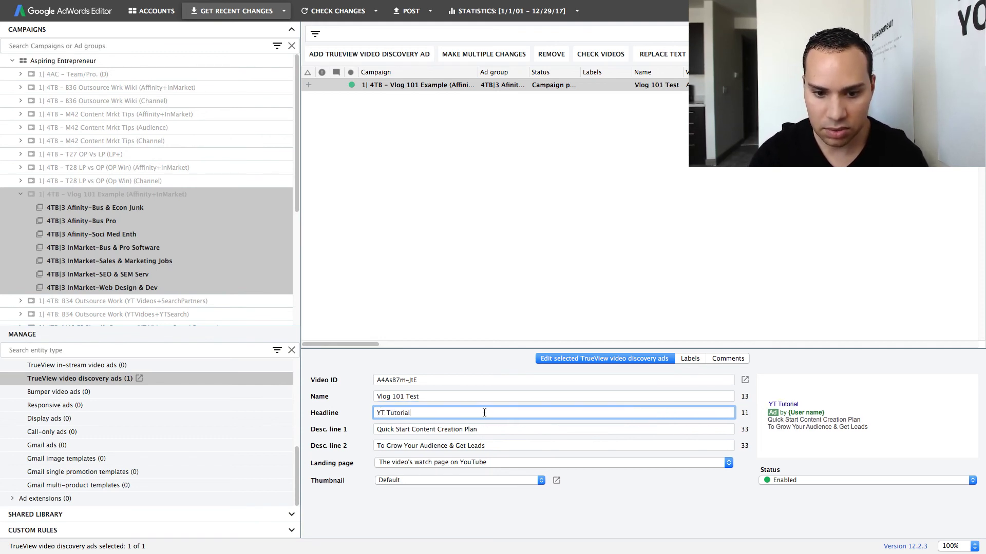
Fill the ad's two description lines with the placeholder text "lka;sjd" and "a;lkjsdf"
key("Tab")
type("lka;sjd")
key("Tab")
type("a;lkjsdf")
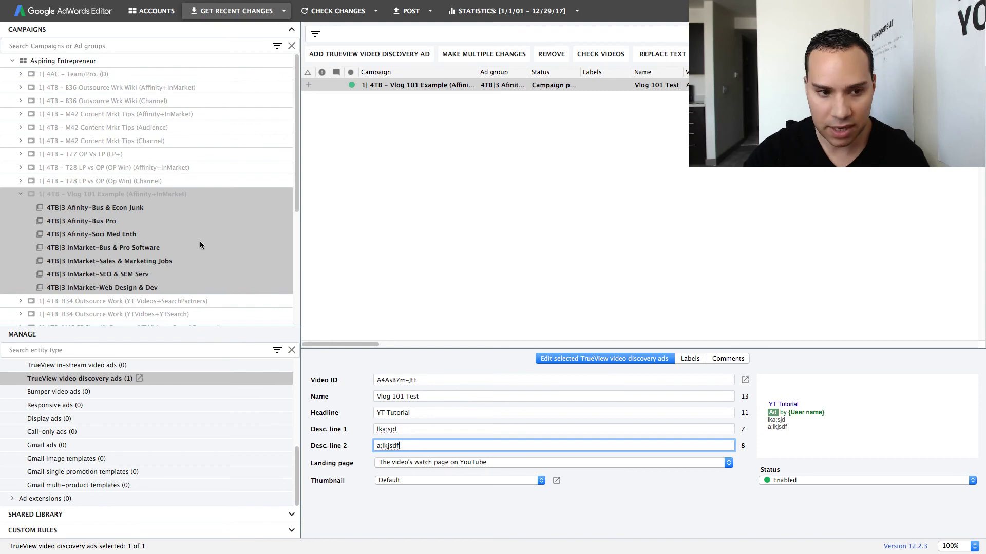
Copy the "Vlog 101 Test" video discovery ad
left_click(438, 86)
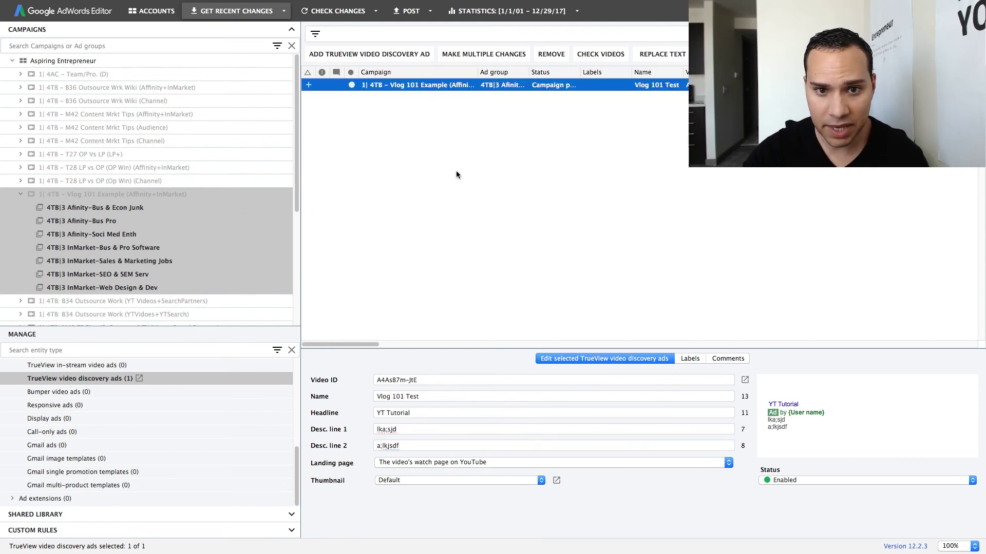
right_click(439, 86)
left_click(479, 106)
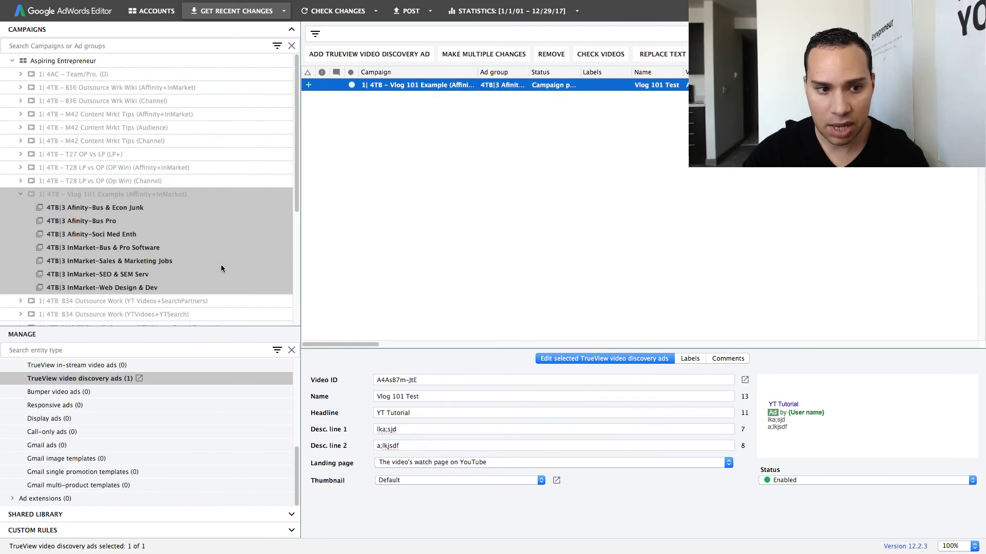
Paste the copied "Vlog 101 Test" ad into the other ad groups of the Vlog 101 Example campaign, and display all the campaign's discovery ads
left_click(123, 208)
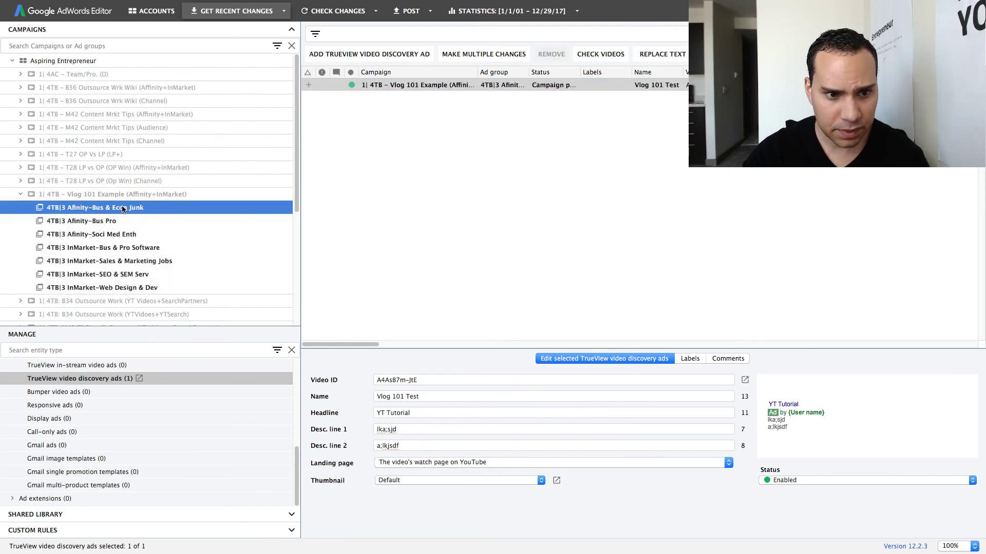
left_click(87, 224)
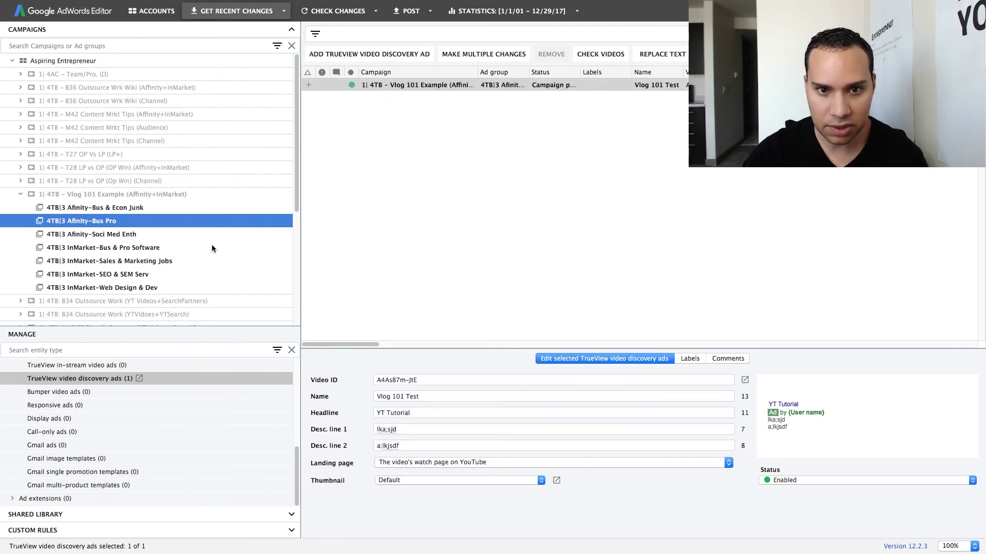
left_click(100, 235)
left_click(101, 248)
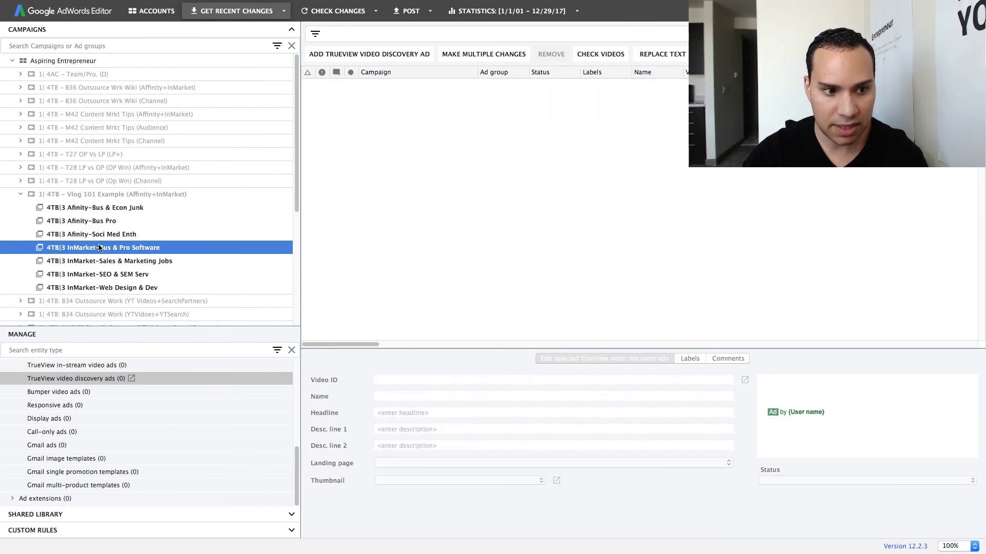
left_click(109, 262)
left_click(119, 276)
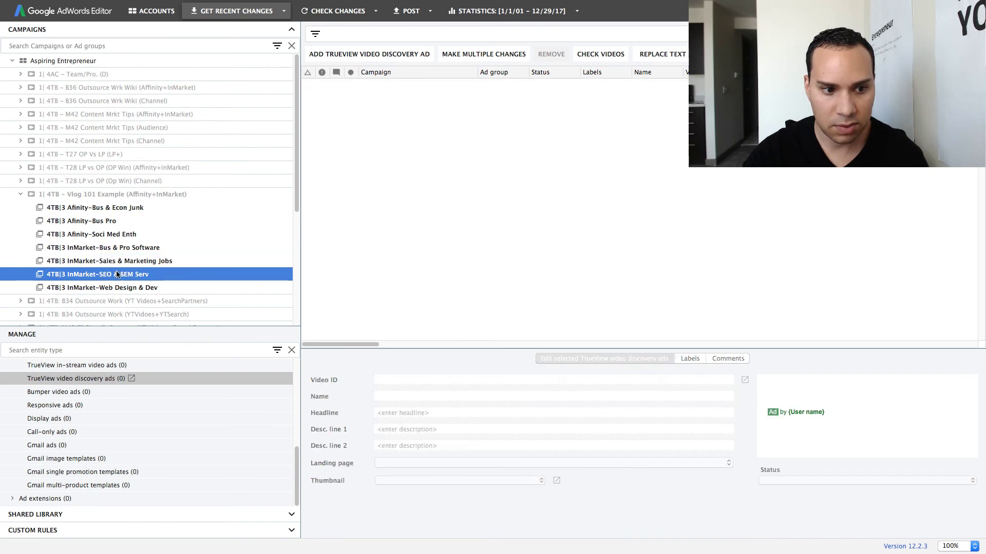
left_click(128, 289)
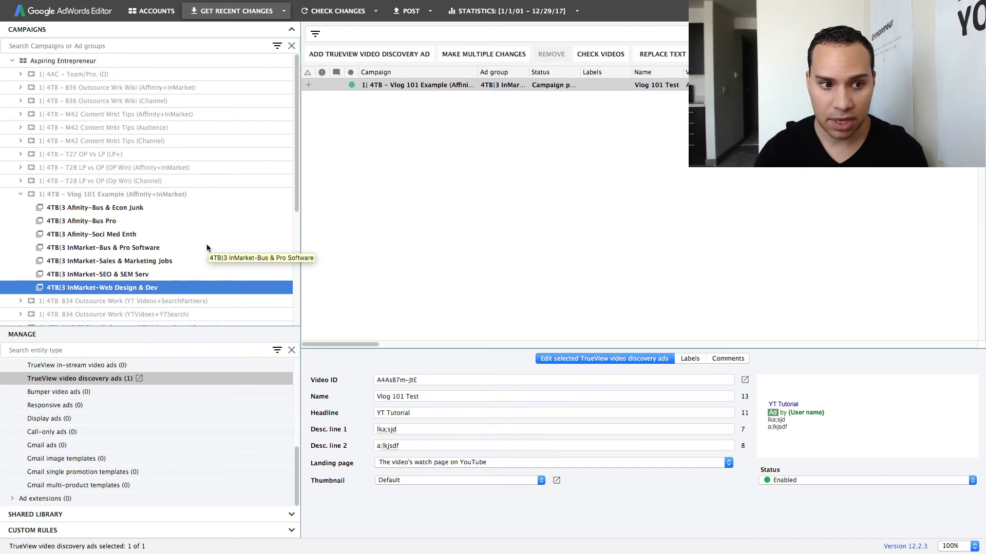
left_click(174, 195, "shift")
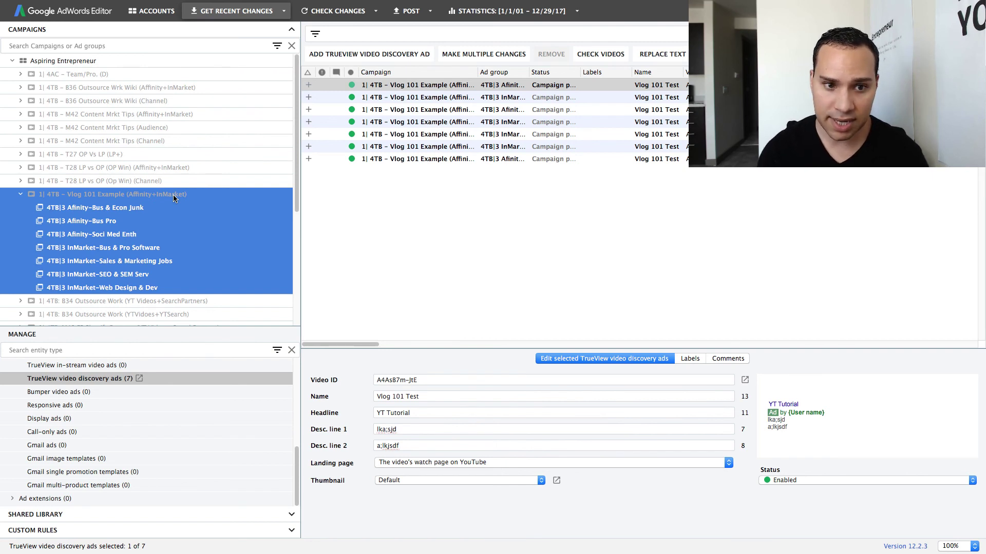
Delete the "4TB|3 InMarket-Web Design & Dev" ad group from the Vlog 101 Example campaign and display the campaign's remaining discovery ads
left_click(143, 221)
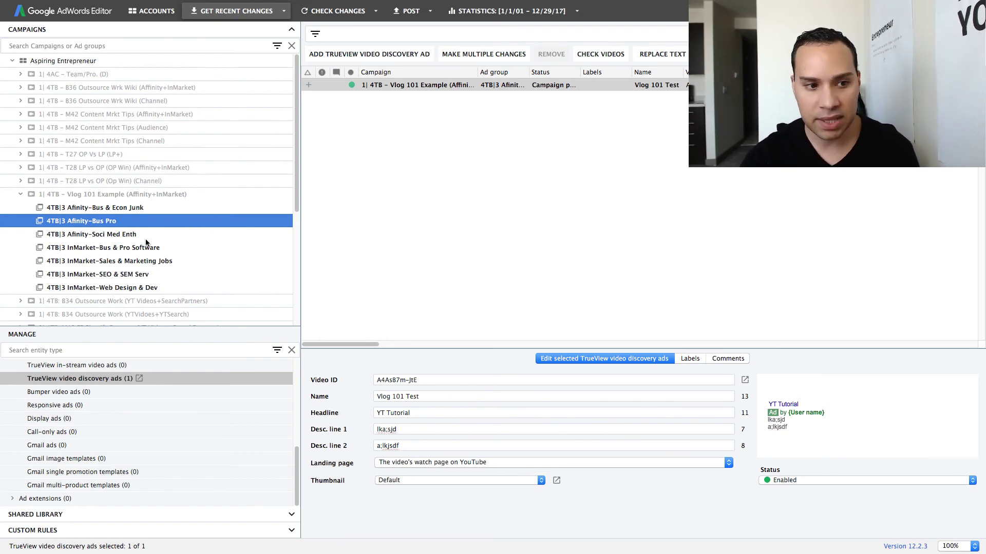
left_click(173, 272)
left_click(140, 291)
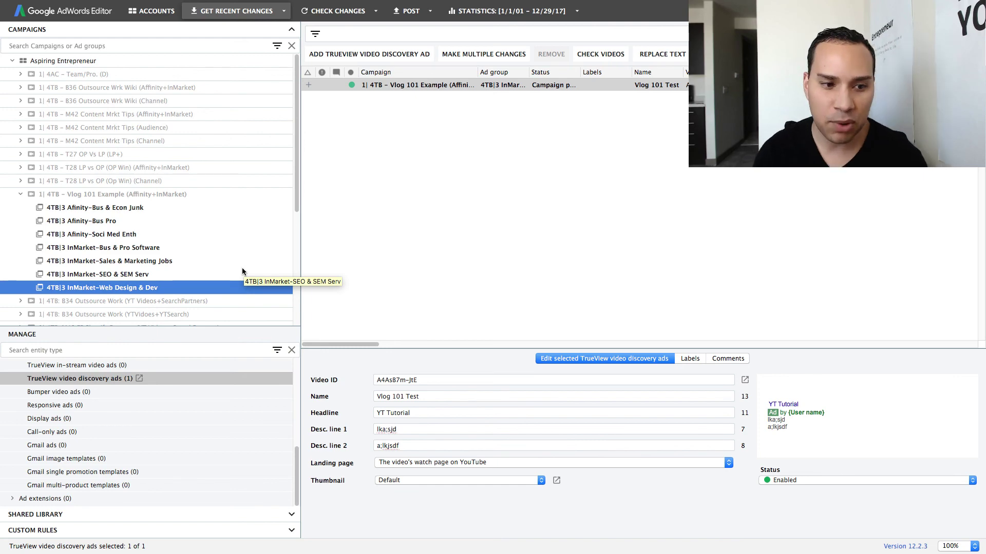
key("Delete")
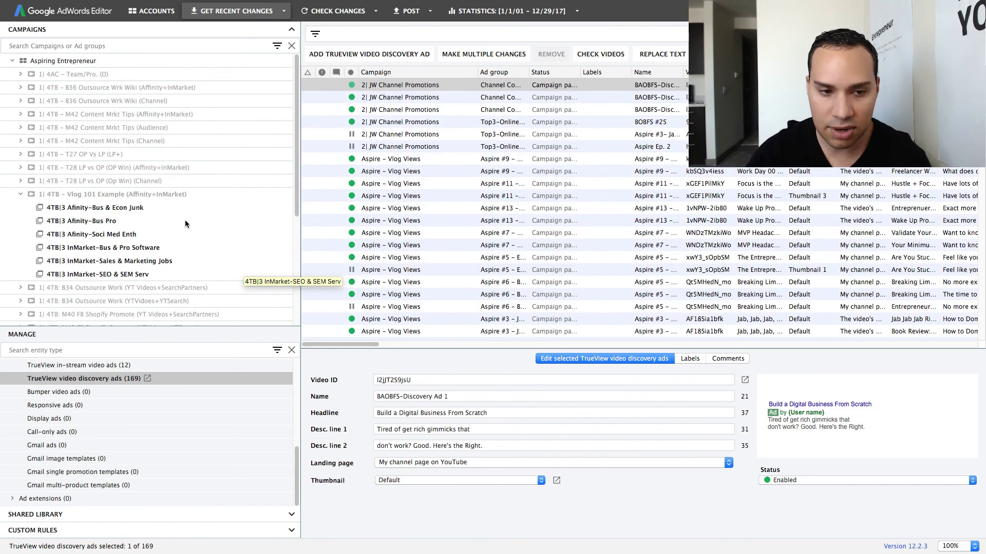
left_click(183, 196)
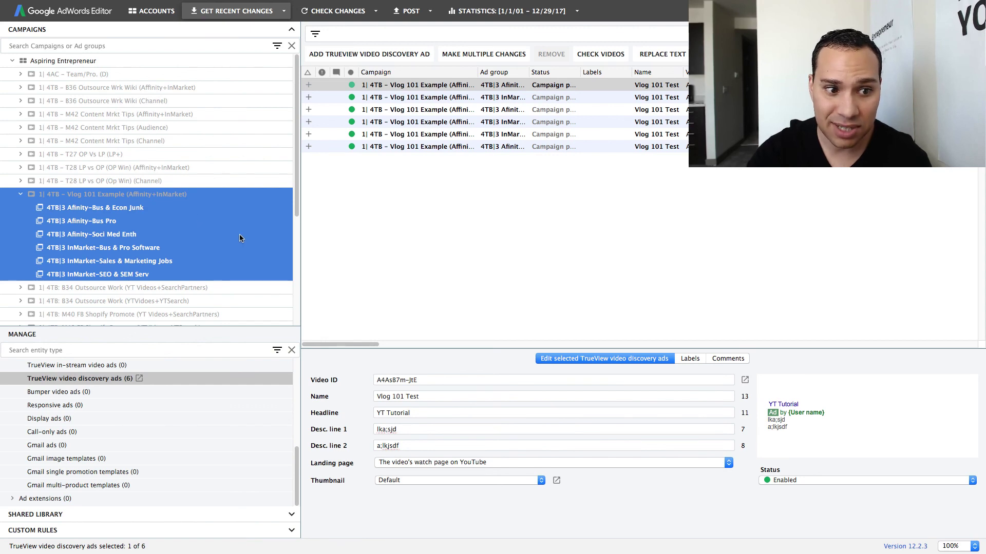
scroll(240, 231, "down", 5)
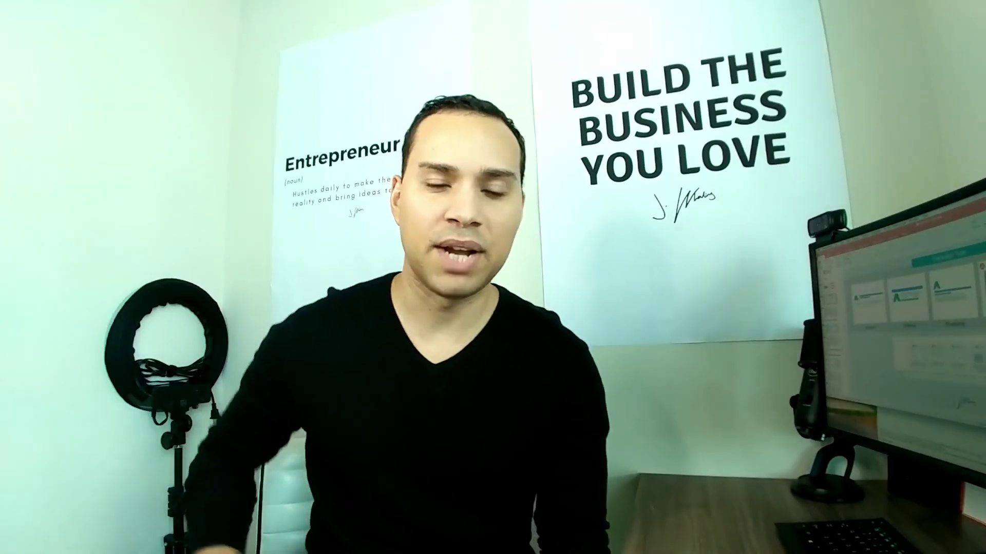